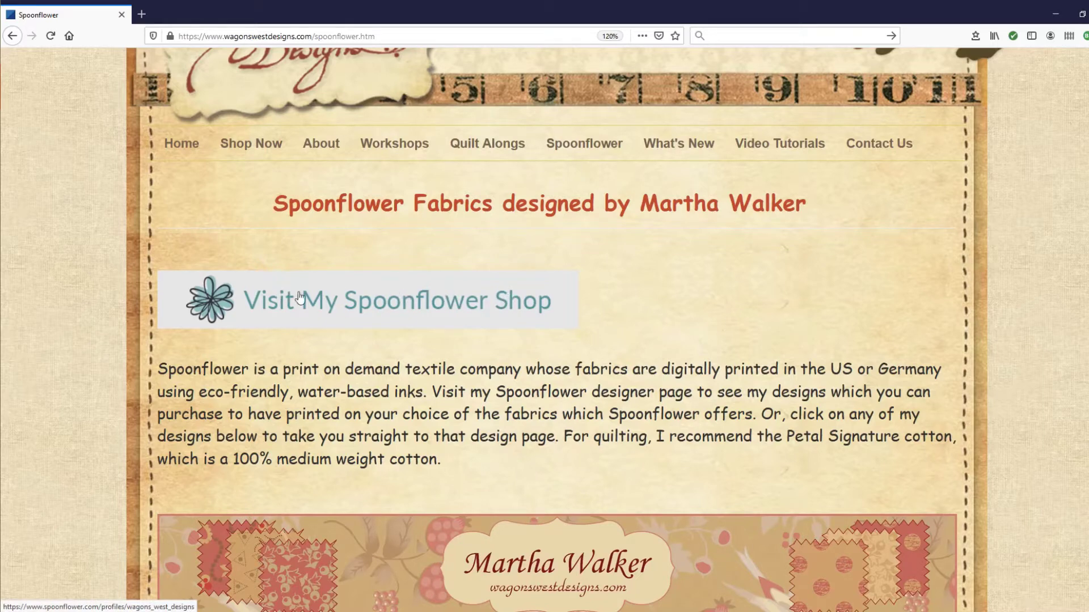
Open the wagons_west_designs Spoonflower shop from the website and browse its fabric designs.
{"action": "left_click", "coordinate": [451, 307]}
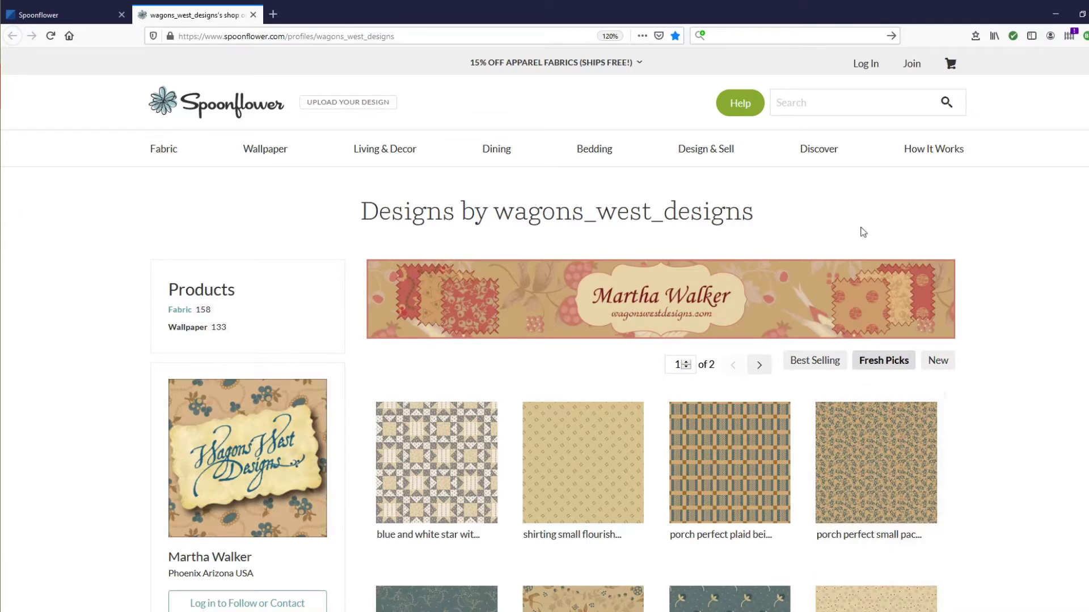
{"action": "scroll", "coordinate": [603, 306], "scroll_direction": "down", "scroll_amount": 10}
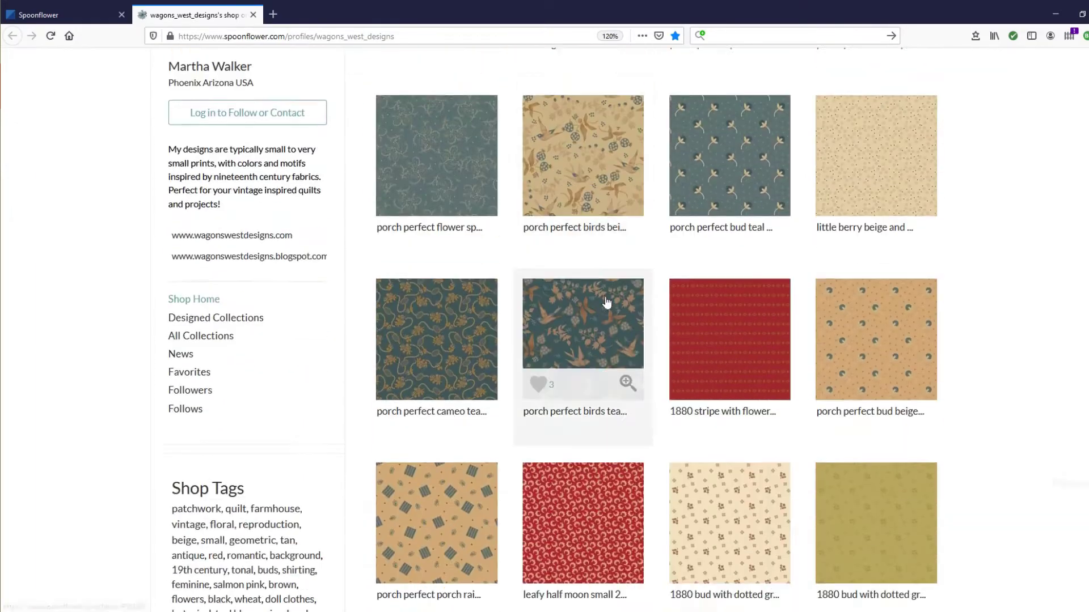
{"action": "scroll", "coordinate": [600, 317], "scroll_direction": "down", "scroll_amount": 20}
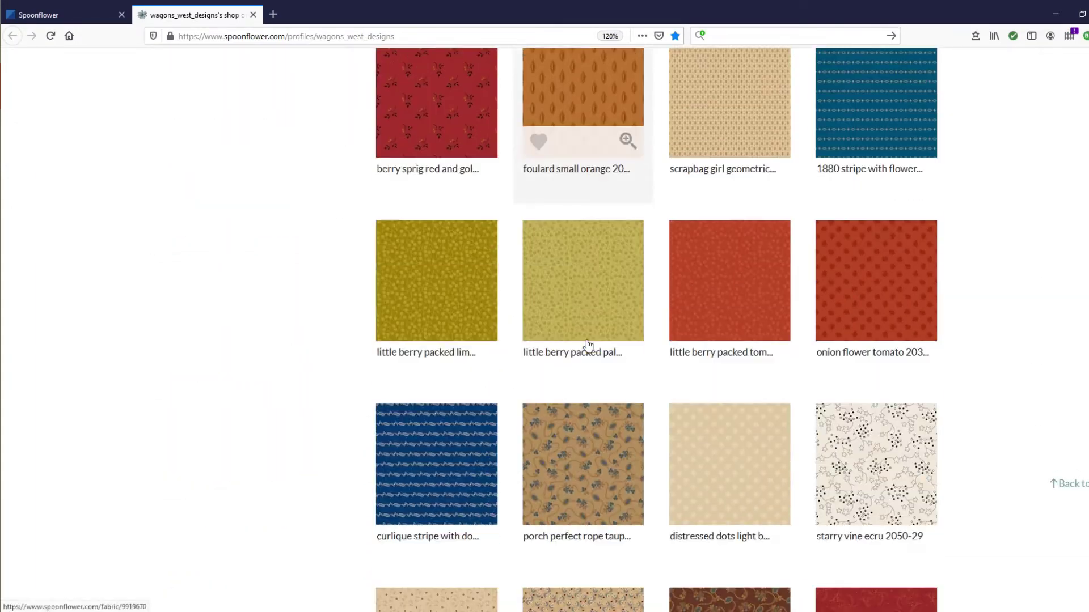
{"action": "scroll", "coordinate": [588, 346], "scroll_direction": "down", "scroll_amount": 14}
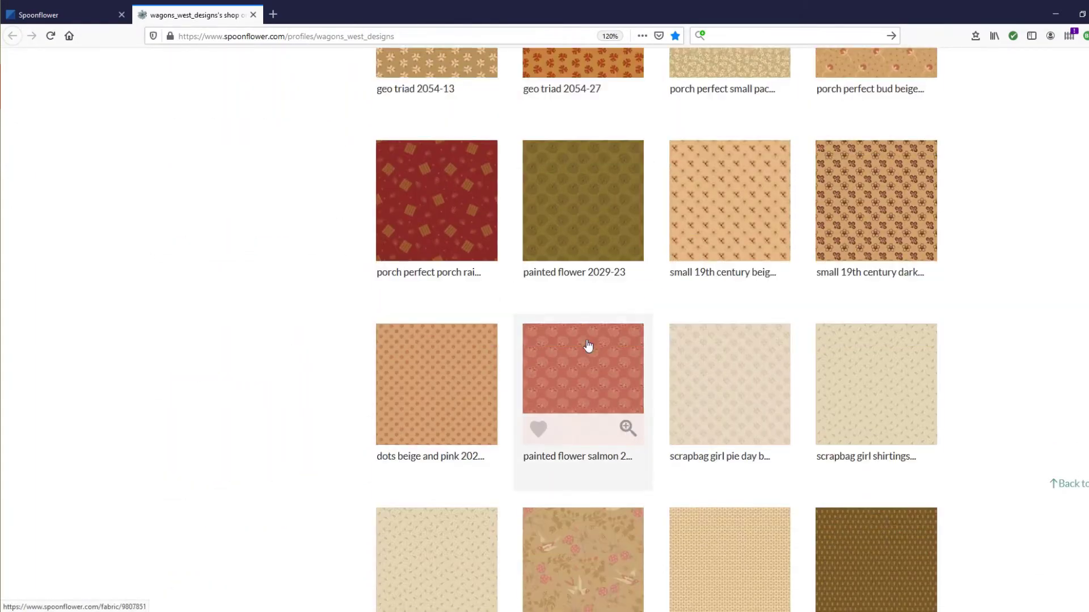
{"action": "scroll", "coordinate": [583, 340], "scroll_direction": "up", "scroll_amount": 20}
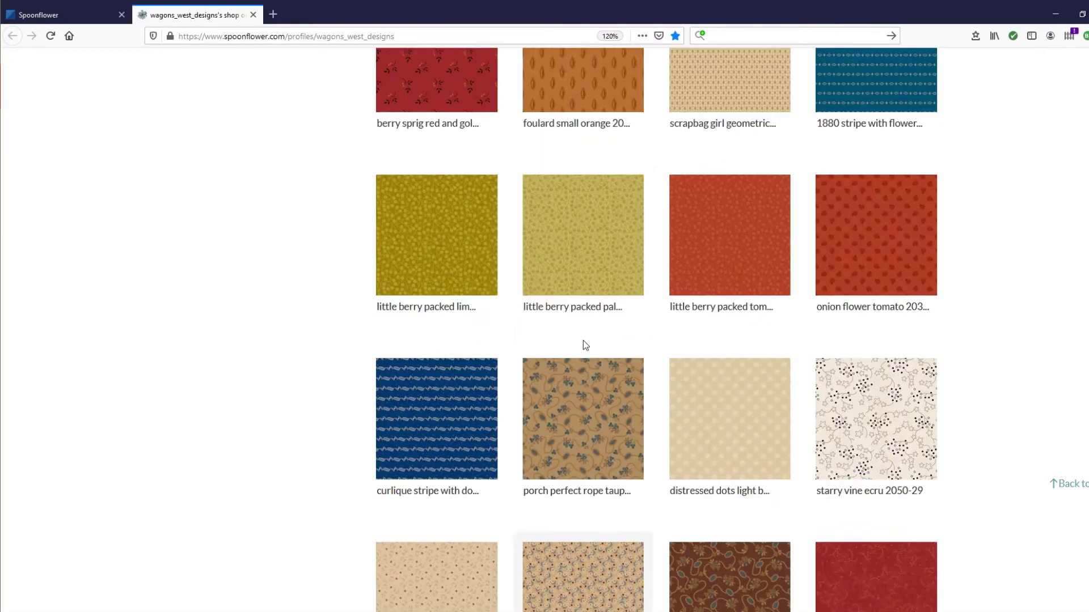
{"action": "scroll", "coordinate": [584, 345], "scroll_direction": "up", "scroll_amount": 5}
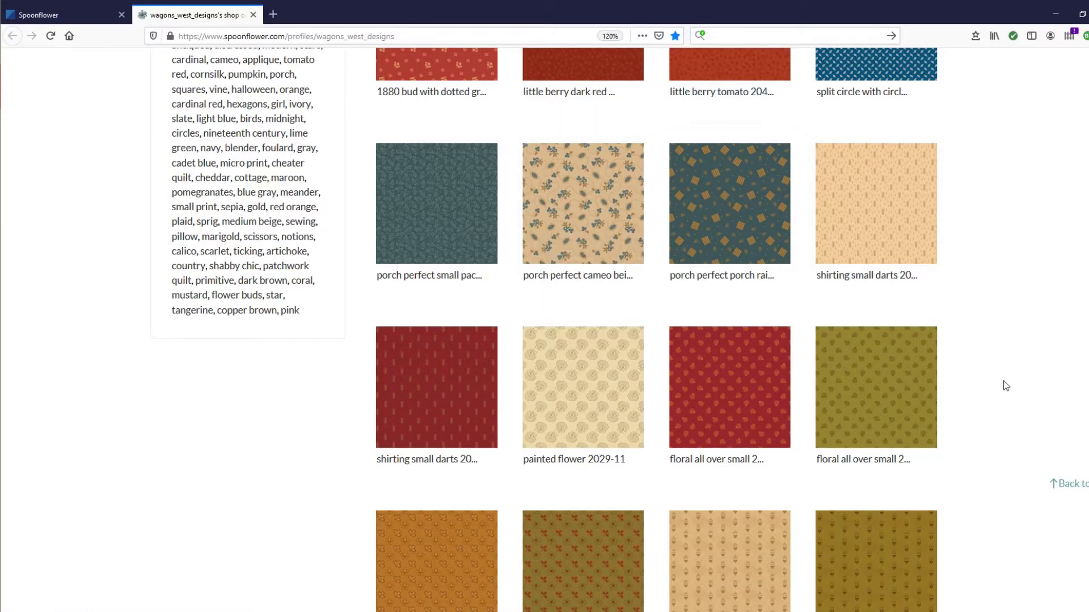
Open the olive floral all over small 2033-23 fabric, choose size Yard 42" x 36" with amount 2, and return to the shop.
{"action": "left_click", "coordinate": [901, 393]}
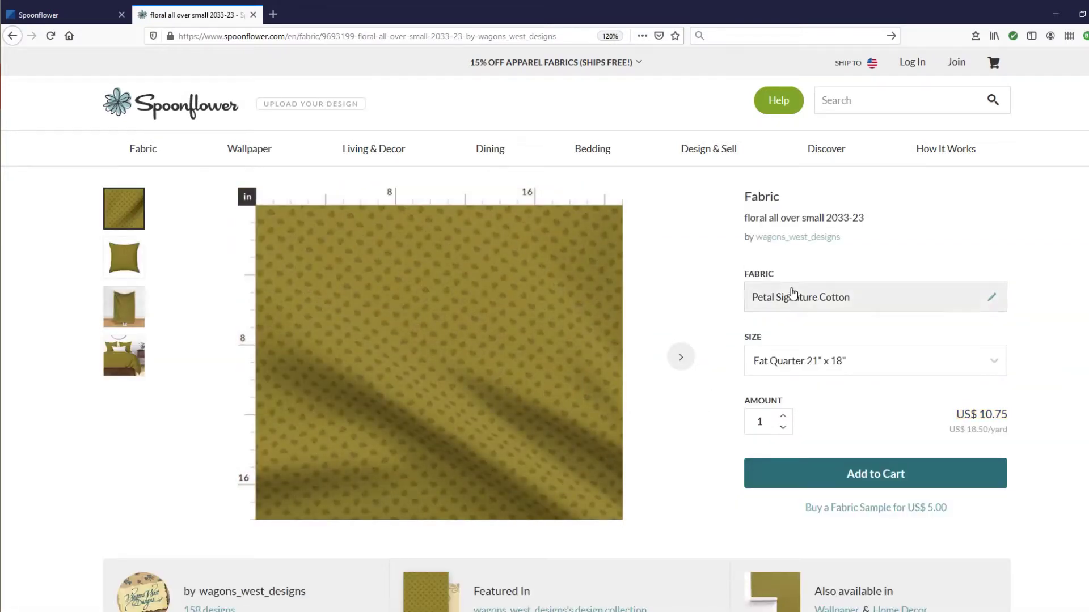
{"action": "scroll", "coordinate": [1018, 271], "scroll_direction": "down", "scroll_amount": 2}
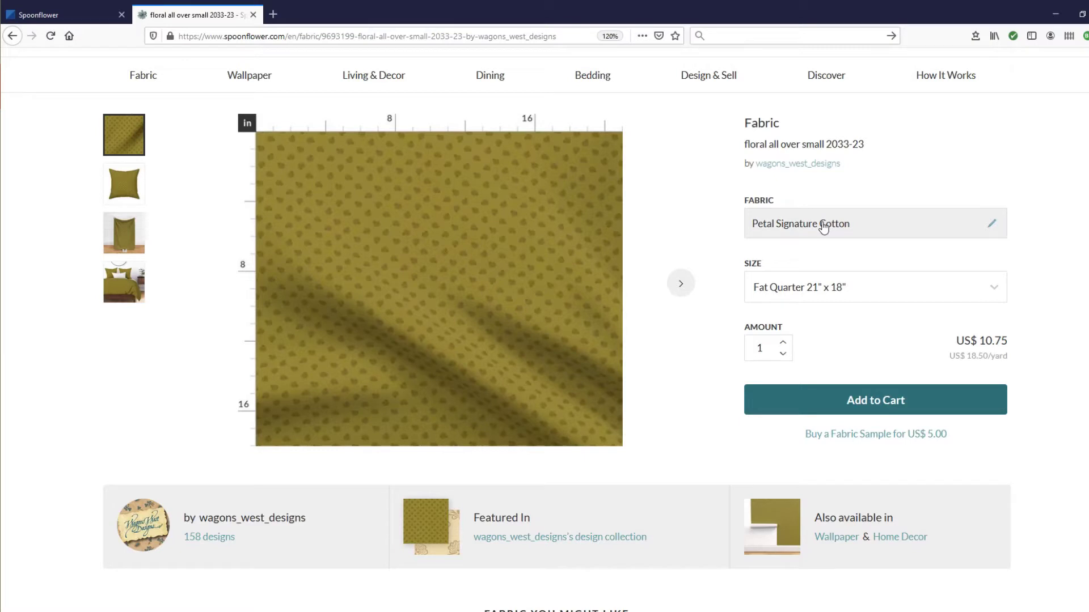
{"action": "left_click", "coordinate": [993, 289]}
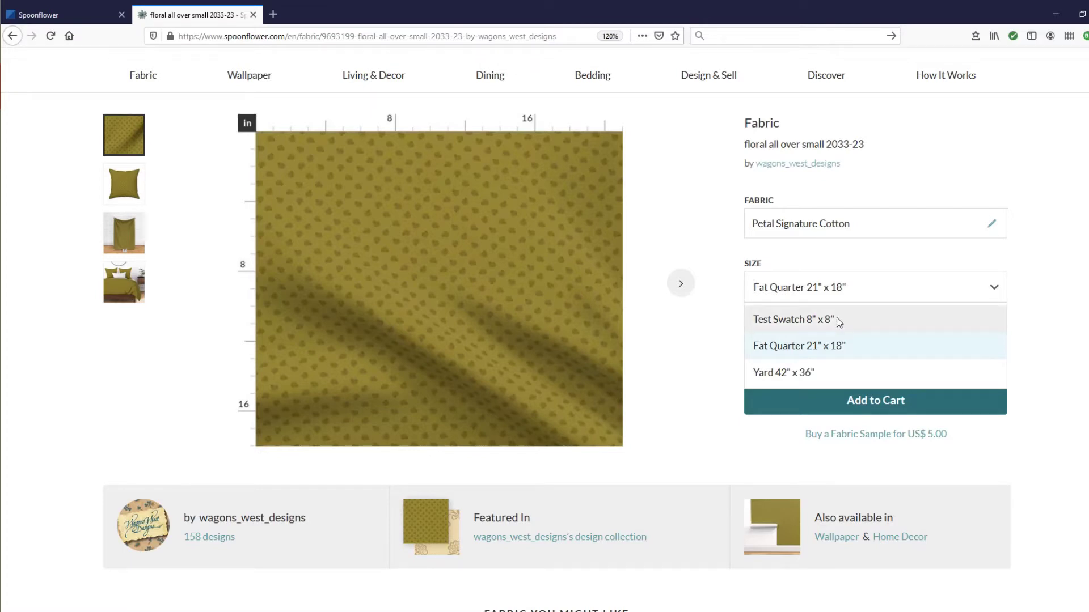
{"action": "left_click", "coordinate": [814, 373]}
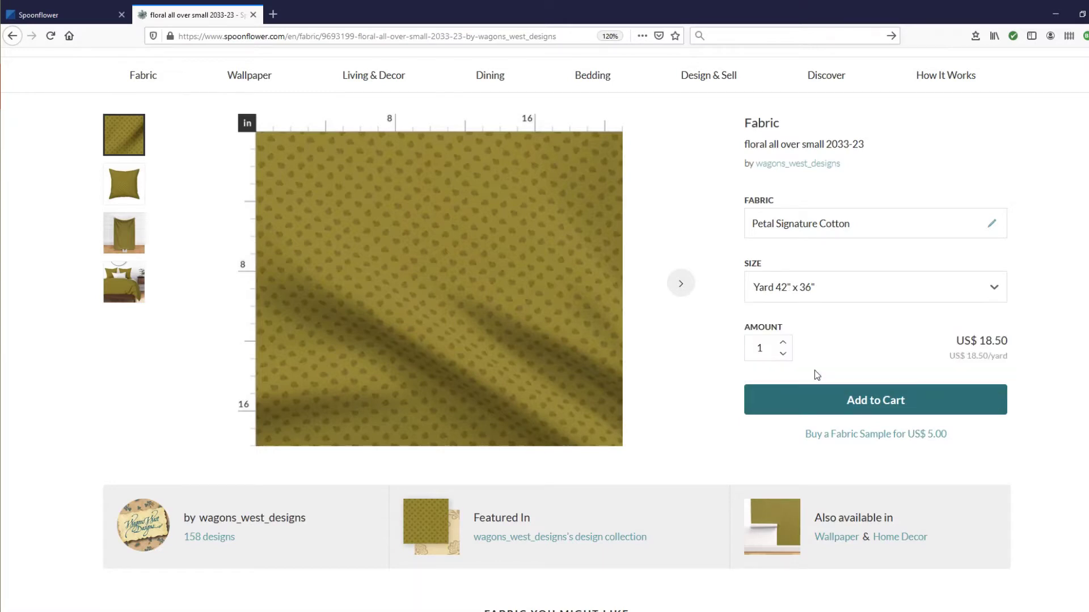
{"action": "left_click", "coordinate": [783, 343]}
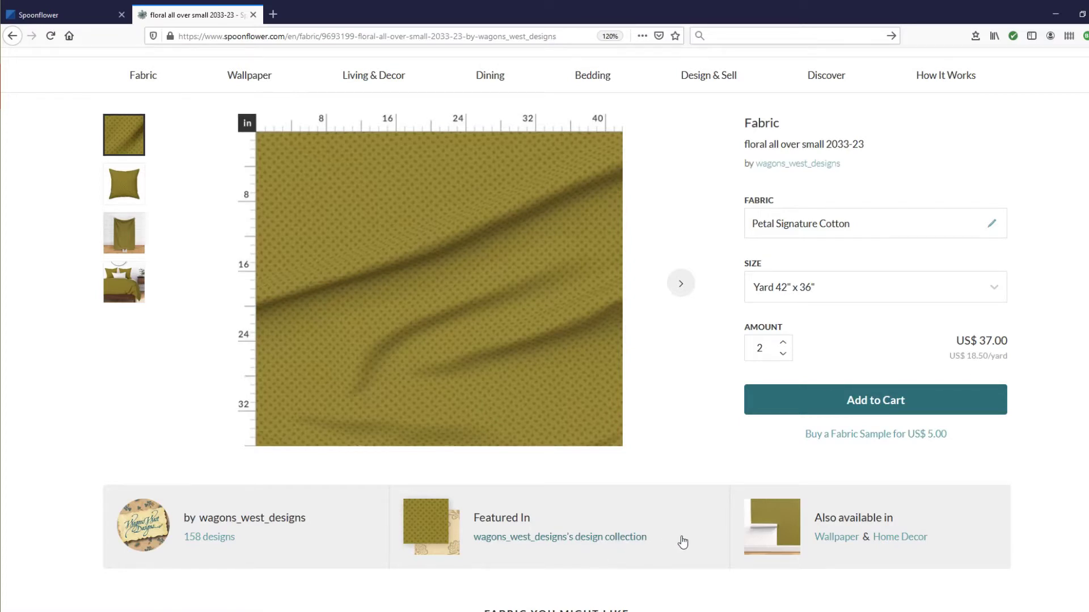
{"action": "scroll", "coordinate": [681, 540], "scroll_direction": "up", "scroll_amount": 1}
{"action": "scroll", "coordinate": [682, 541], "scroll_direction": "up", "scroll_amount": 1}
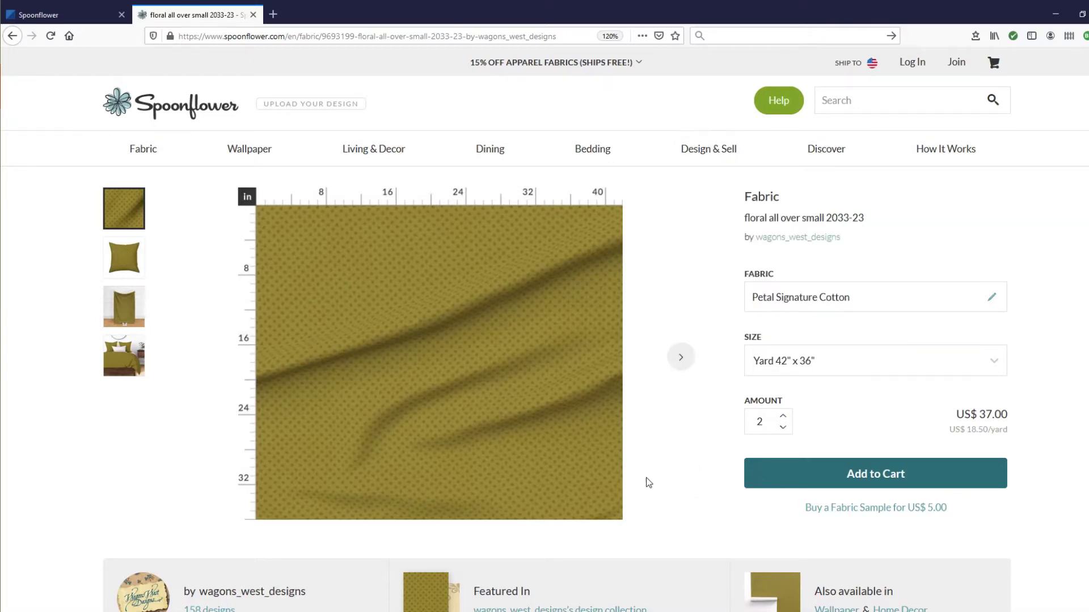
{"action": "scroll", "coordinate": [635, 465], "scroll_direction": "down", "scroll_amount": 3}
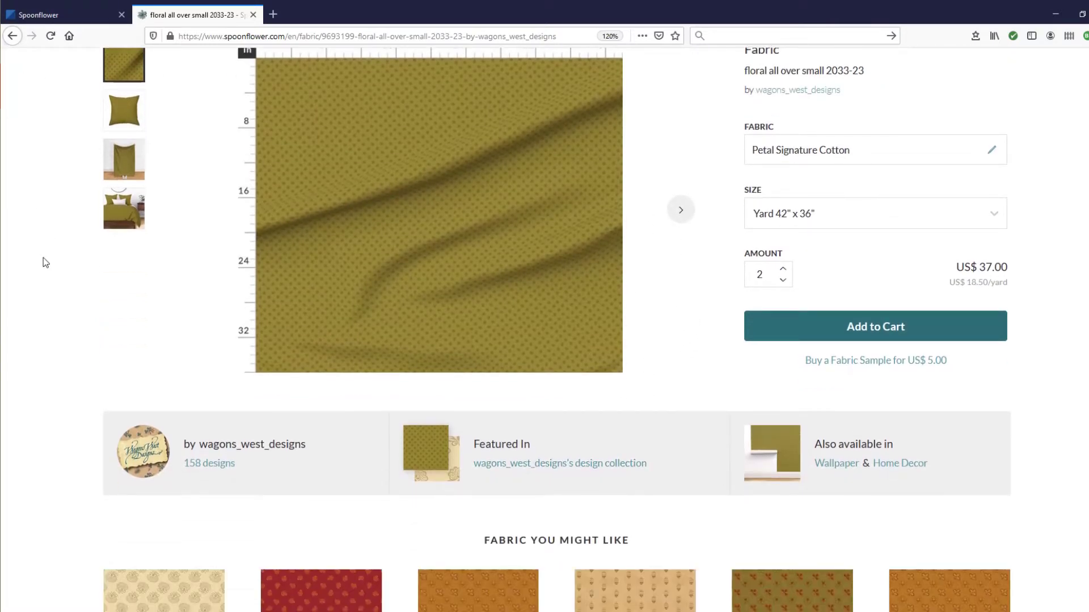
{"action": "scroll", "coordinate": [43, 257], "scroll_direction": "up", "scroll_amount": 3}
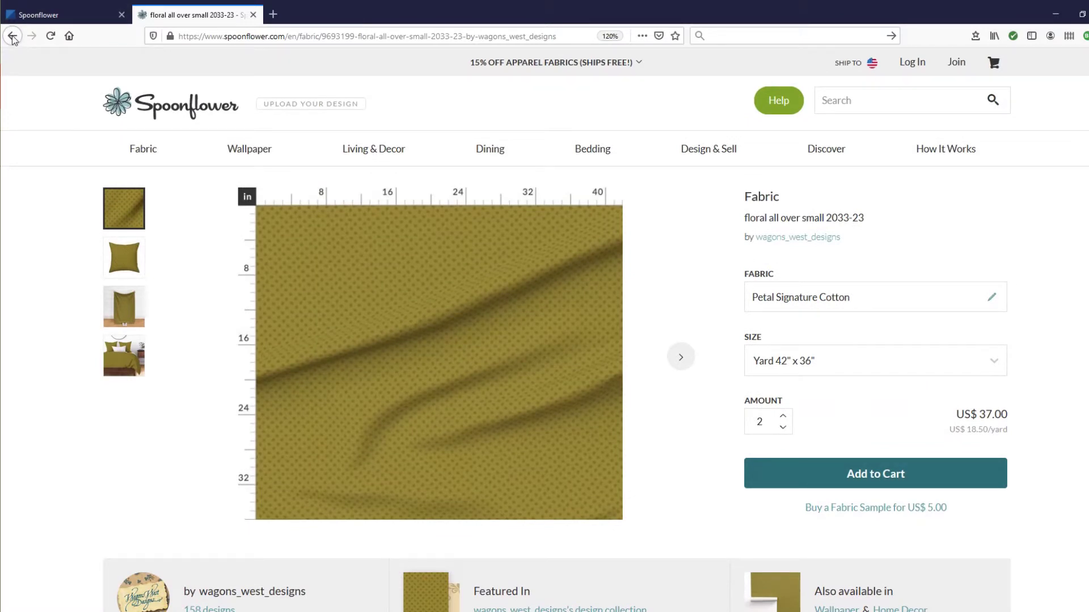
{"action": "left_click", "coordinate": [13, 38]}
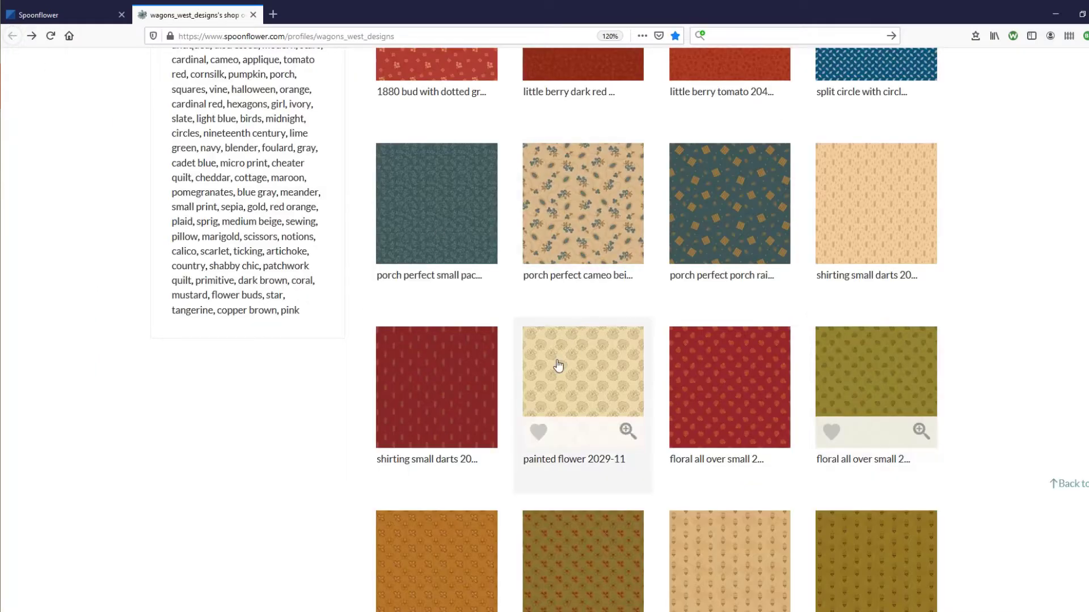
Open the shop's page of designed collections.
{"action": "scroll", "coordinate": [556, 365], "scroll_direction": "up", "scroll_amount": 5}
{"action": "scroll", "coordinate": [555, 360], "scroll_direction": "up", "scroll_amount": 4}
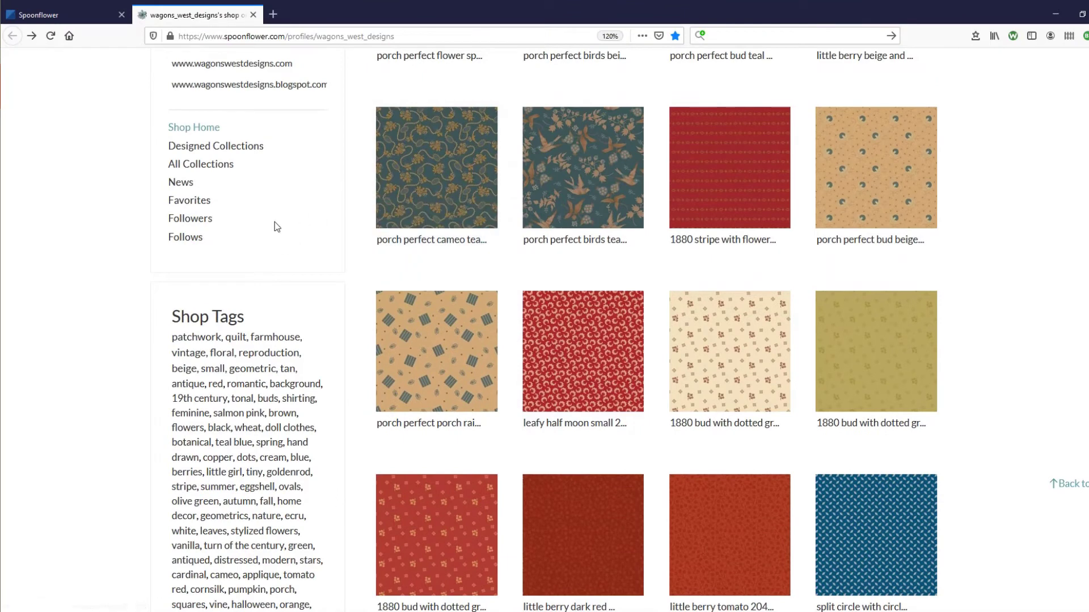
{"action": "scroll", "coordinate": [274, 201], "scroll_direction": "up", "scroll_amount": 1}
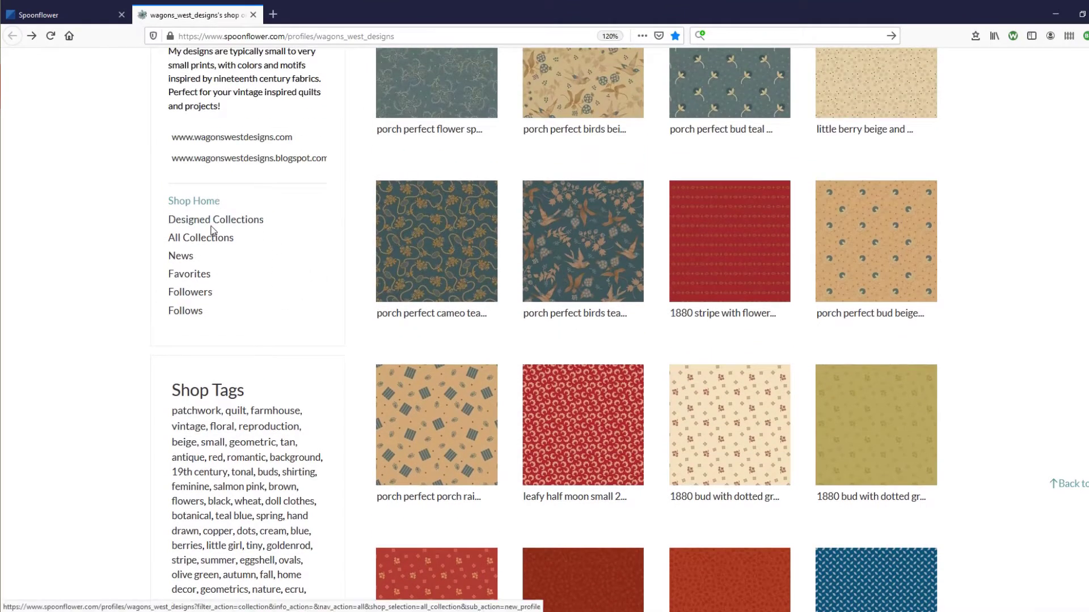
{"action": "left_click", "coordinate": [178, 244]}
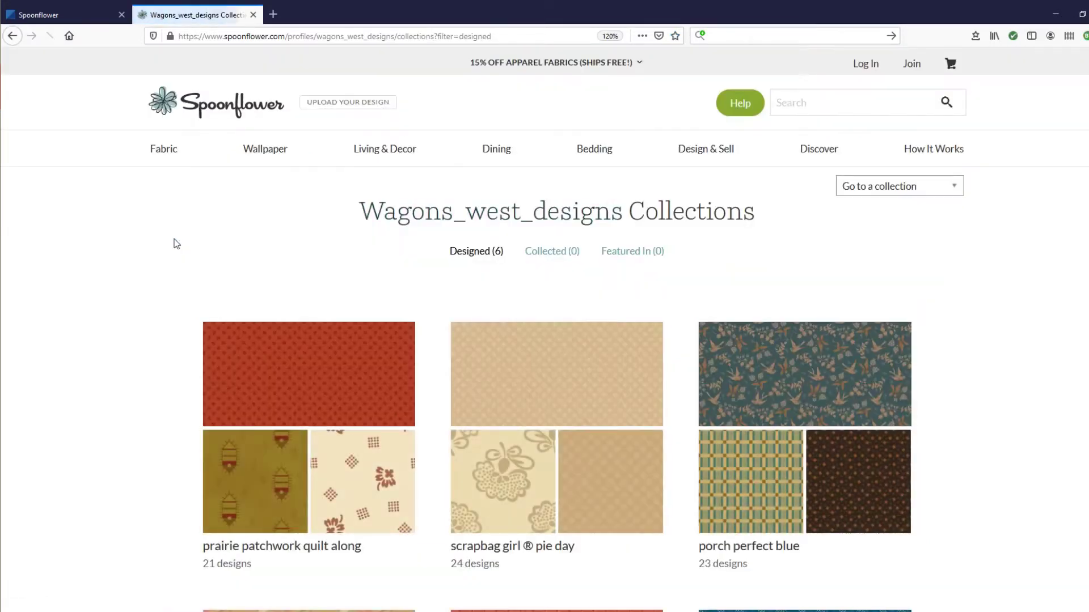
Look over the designed collections and open the prairie patchwork quilt along collection.
{"action": "scroll", "coordinate": [1040, 386], "scroll_direction": "down", "scroll_amount": 3}
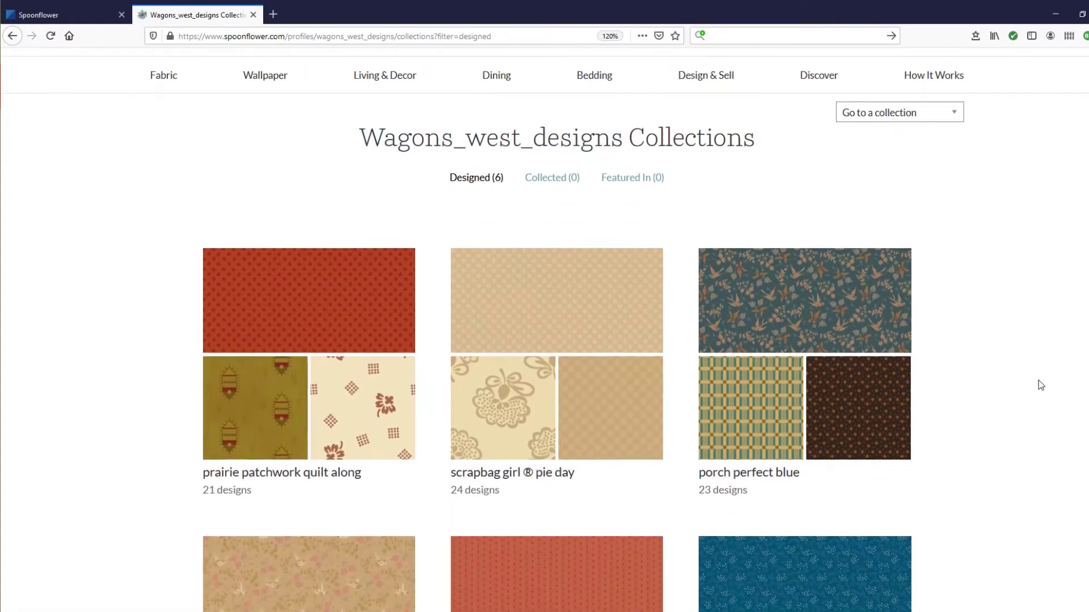
{"action": "scroll", "coordinate": [1039, 385], "scroll_direction": "down", "scroll_amount": 1}
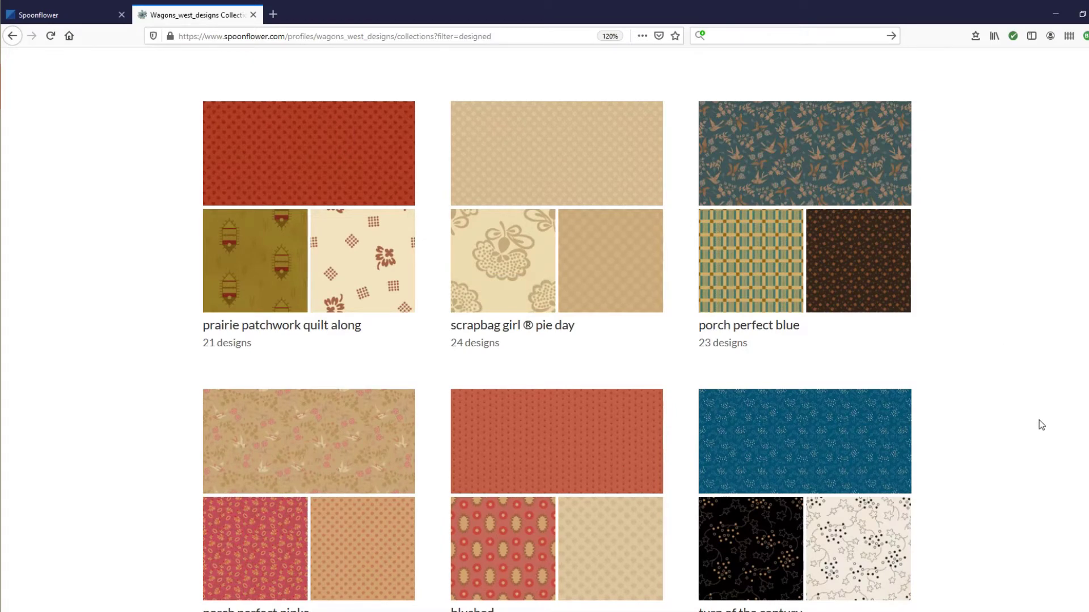
{"action": "scroll", "coordinate": [1039, 421], "scroll_direction": "up", "scroll_amount": 3}
{"action": "scroll", "coordinate": [1037, 424], "scroll_direction": "down", "scroll_amount": 1}
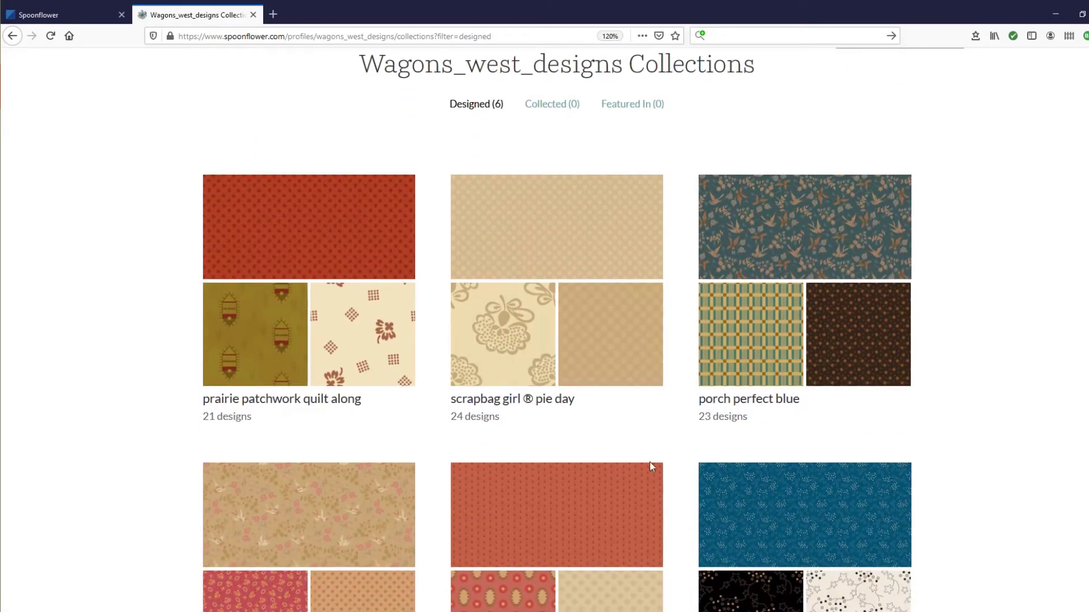
{"action": "left_click", "coordinate": [306, 244]}
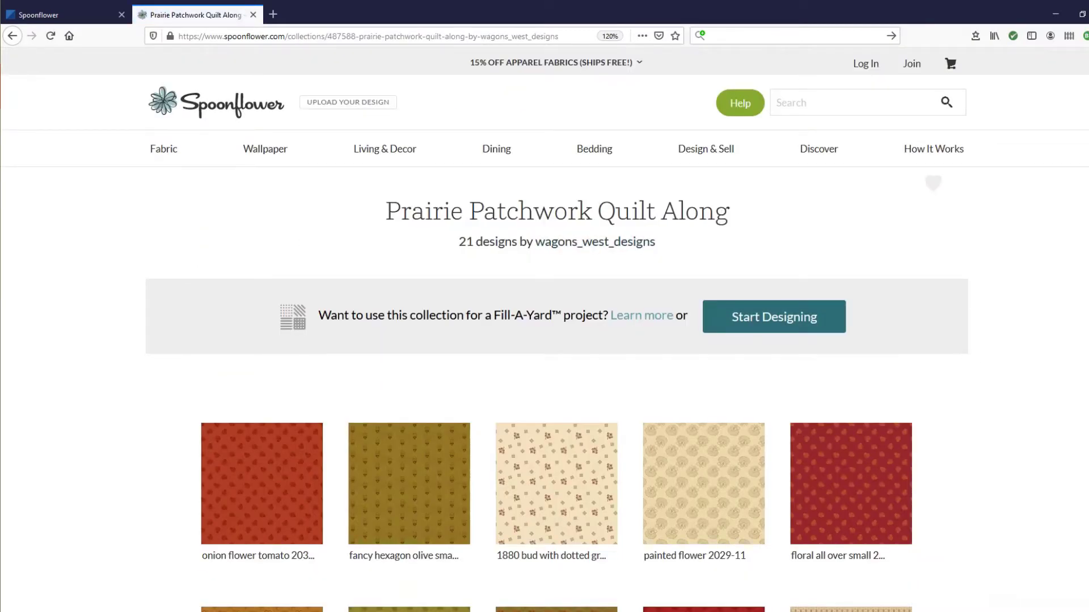
Review the collection's fabrics and start designing a Fill-A-Yard project with it.
{"action": "scroll", "coordinate": [964, 352], "scroll_direction": "down", "scroll_amount": 3}
{"action": "scroll", "coordinate": [556, 329], "scroll_direction": "down", "scroll_amount": 6}
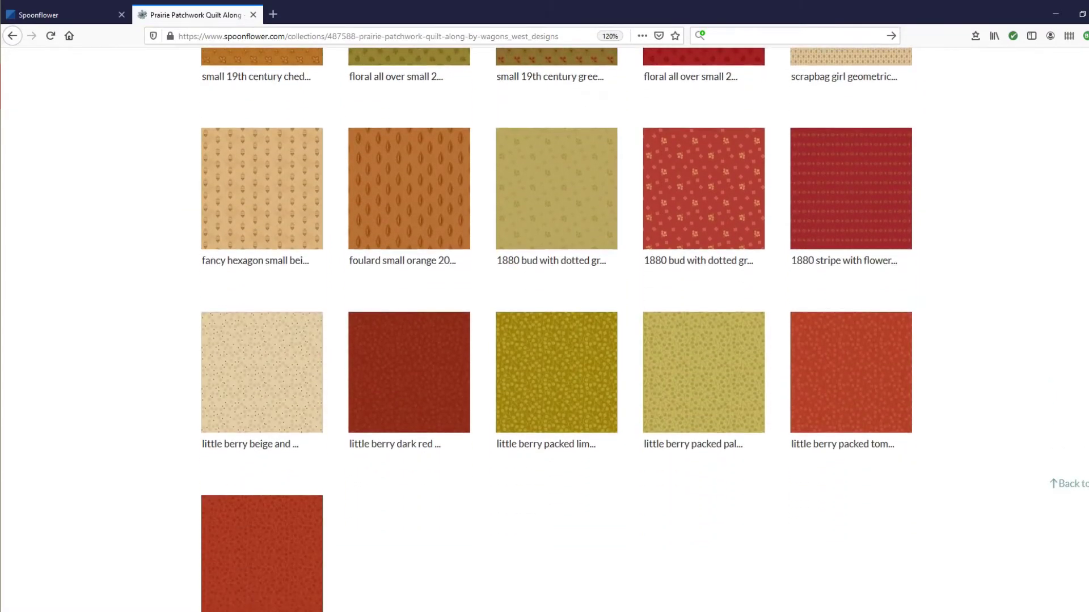
{"action": "scroll", "coordinate": [1083, 400], "scroll_direction": "up", "scroll_amount": 9}
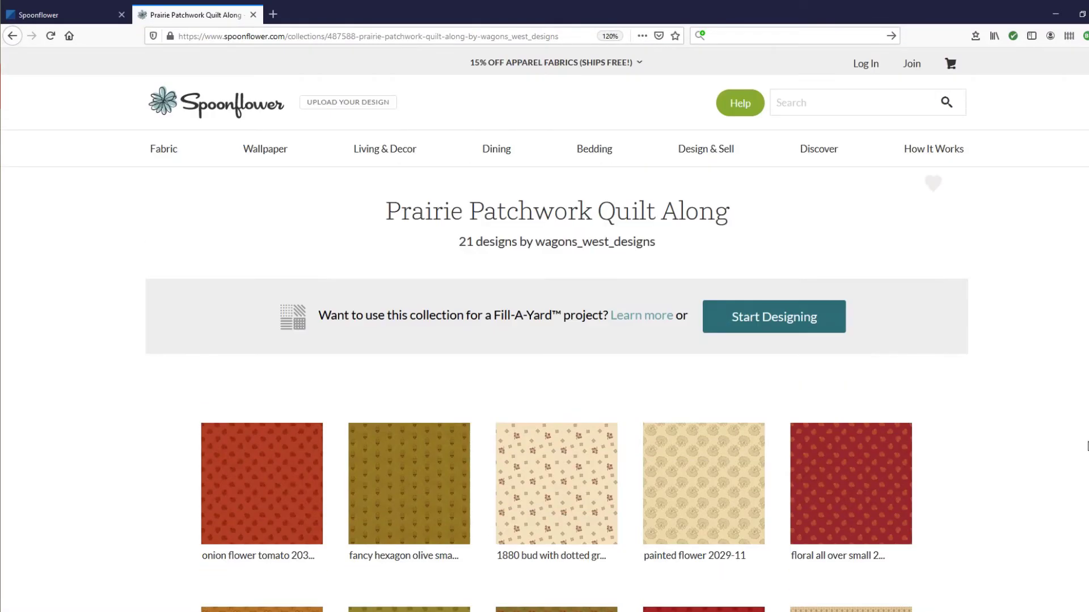
{"action": "scroll", "coordinate": [1083, 400], "scroll_direction": "down", "scroll_amount": 1}
{"action": "scroll", "coordinate": [1080, 406], "scroll_direction": "down", "scroll_amount": 5}
{"action": "scroll", "coordinate": [1071, 432], "scroll_direction": "up", "scroll_amount": 3}
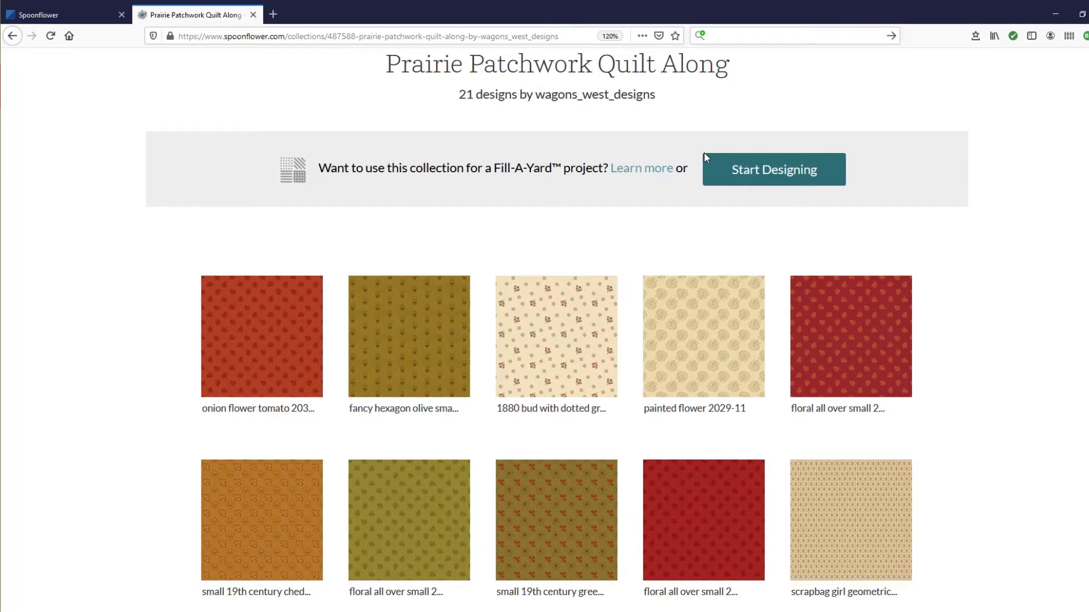
{"action": "left_click", "coordinate": [771, 176]}
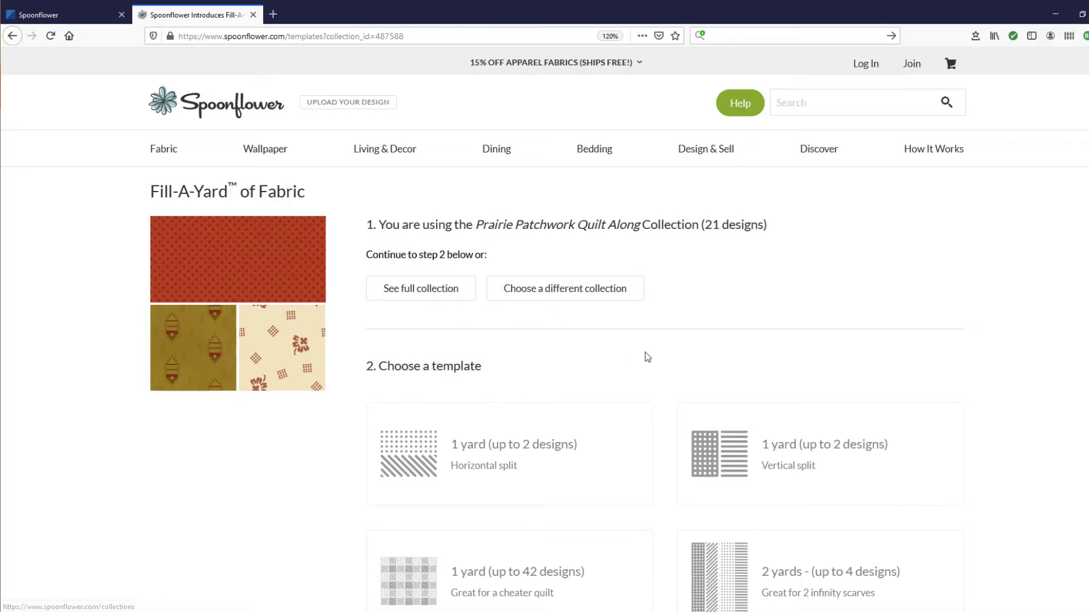
Choose the 1 yard (up to 42 designs) cheater quilt template on Petal Signature Cotton and begin designing the project.
{"action": "scroll", "coordinate": [647, 357], "scroll_direction": "down", "scroll_amount": 4}
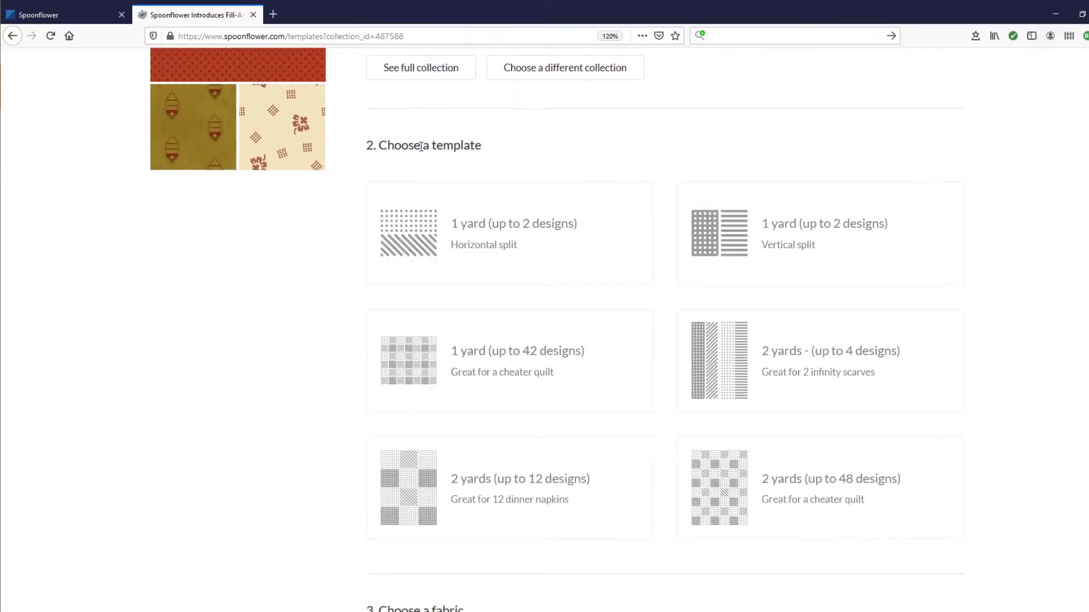
{"action": "scroll", "coordinate": [626, 286], "scroll_direction": "down", "scroll_amount": 3}
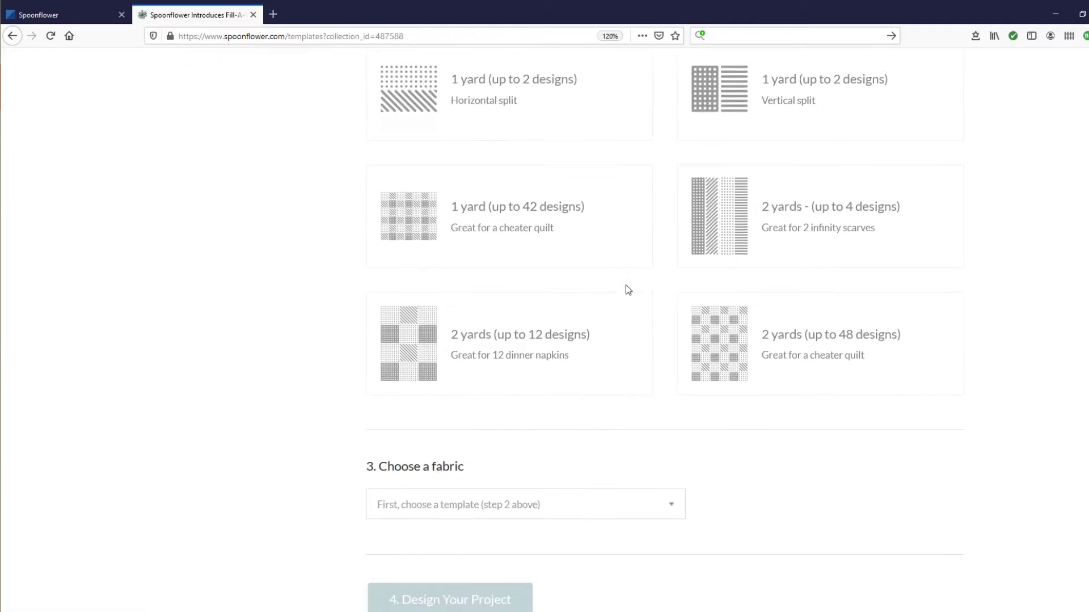
{"action": "left_click", "coordinate": [506, 212]}
{"action": "scroll", "coordinate": [676, 355], "scroll_direction": "down", "scroll_amount": 4}
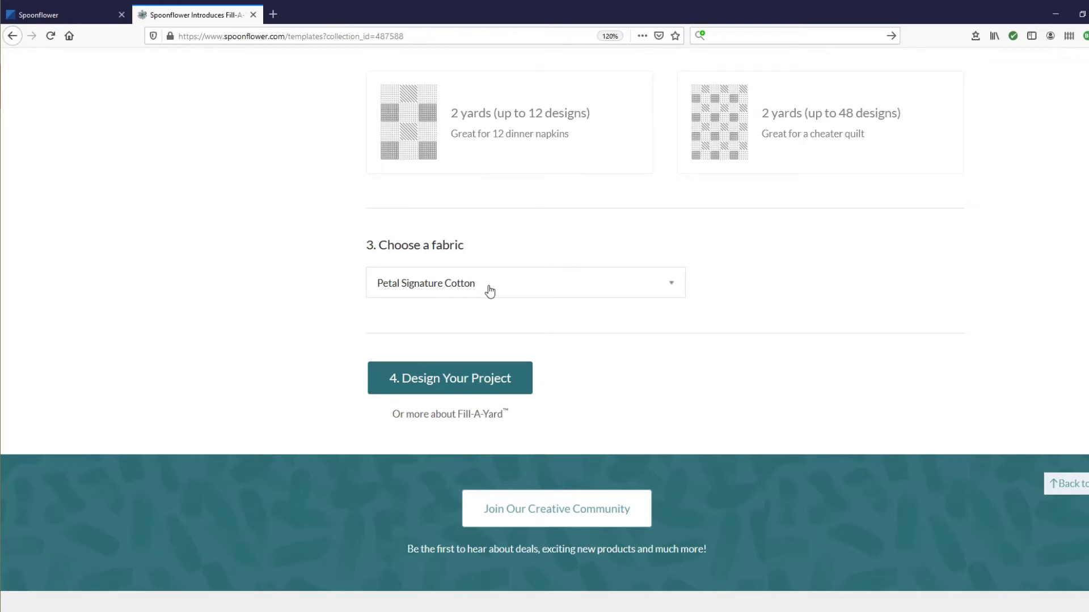
{"action": "left_click", "coordinate": [471, 383]}
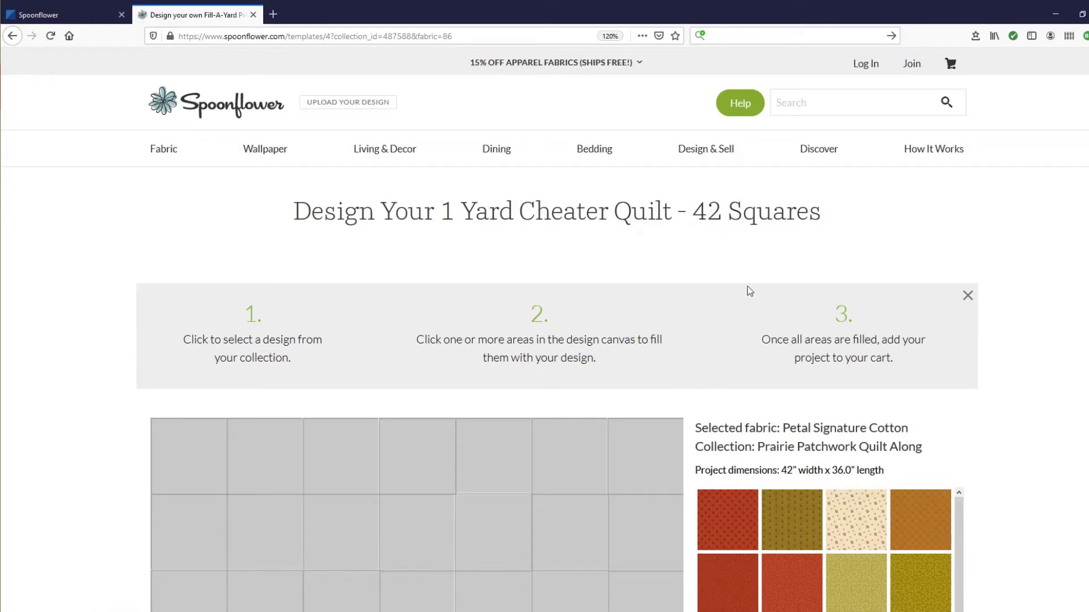
Fill the upper-left two-by-two block of quilt squares with the first red design in the collection.
{"action": "scroll", "coordinate": [684, 324], "scroll_direction": "down", "scroll_amount": 5}
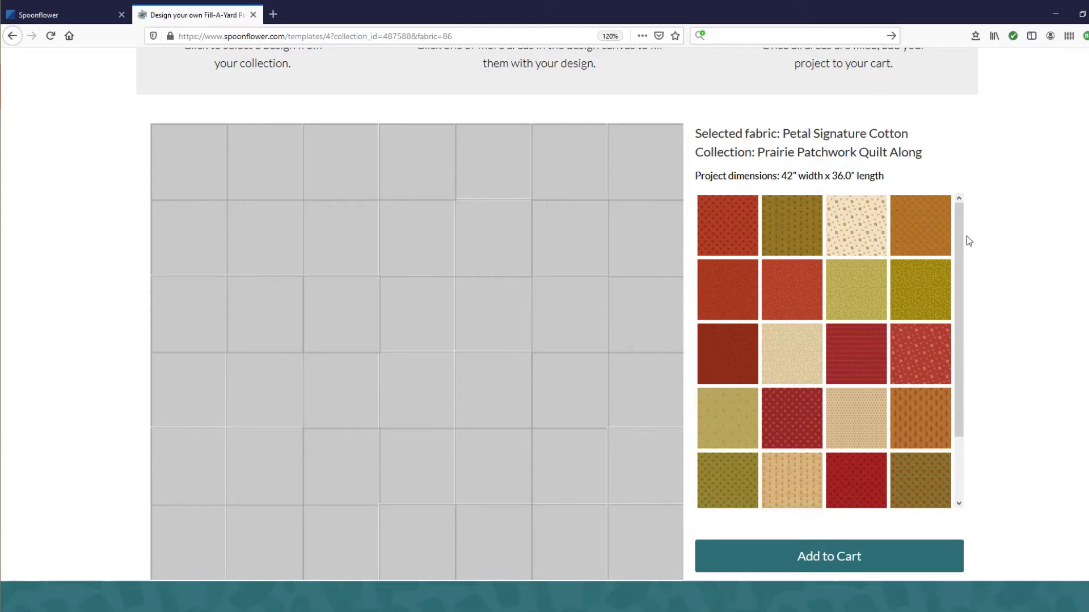
{"action": "left_click_drag", "start_coordinate": [960, 246], "coordinate": [973, 214]}
{"action": "left_click", "coordinate": [732, 225]}
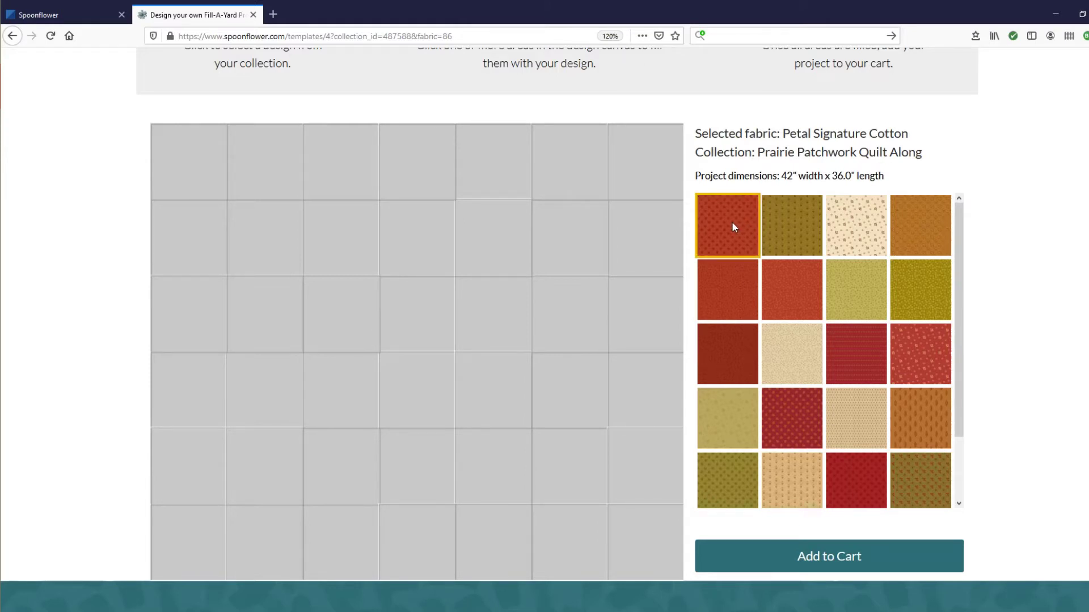
{"action": "left_click", "coordinate": [188, 161]}
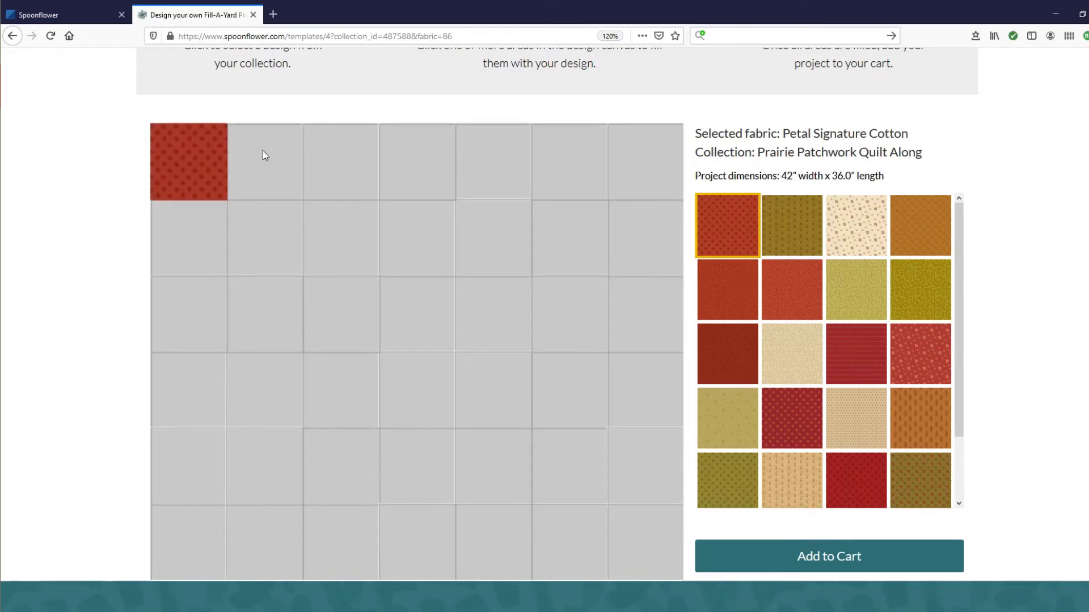
{"action": "left_click", "coordinate": [273, 163]}
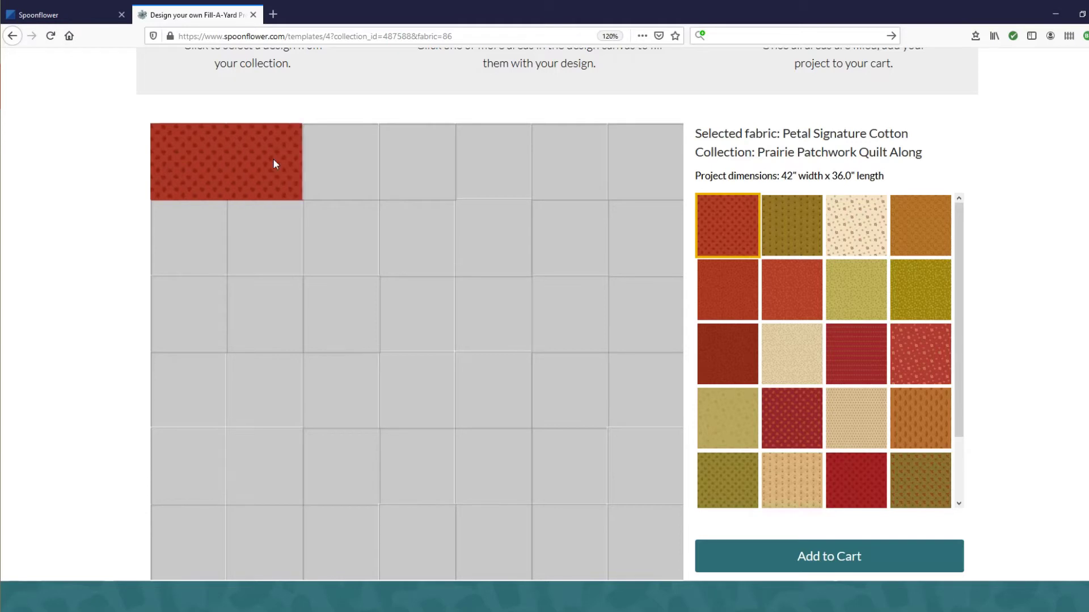
{"action": "left_click", "coordinate": [193, 217]}
{"action": "left_click", "coordinate": [272, 224]}
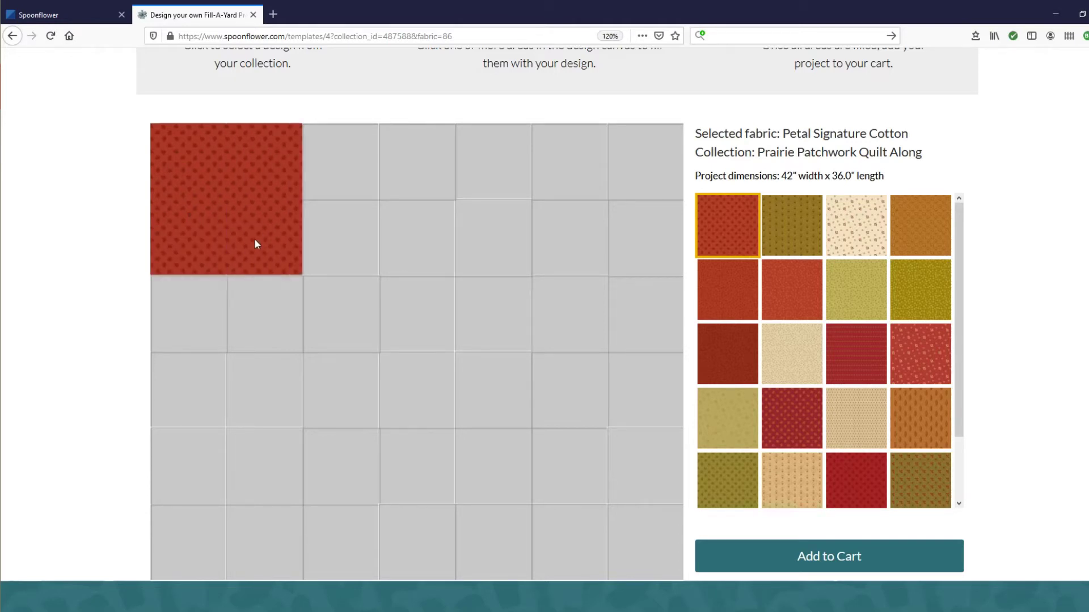
Extend the first red design over the first two squares of the quilt's third row.
{"action": "left_click", "coordinate": [205, 291]}
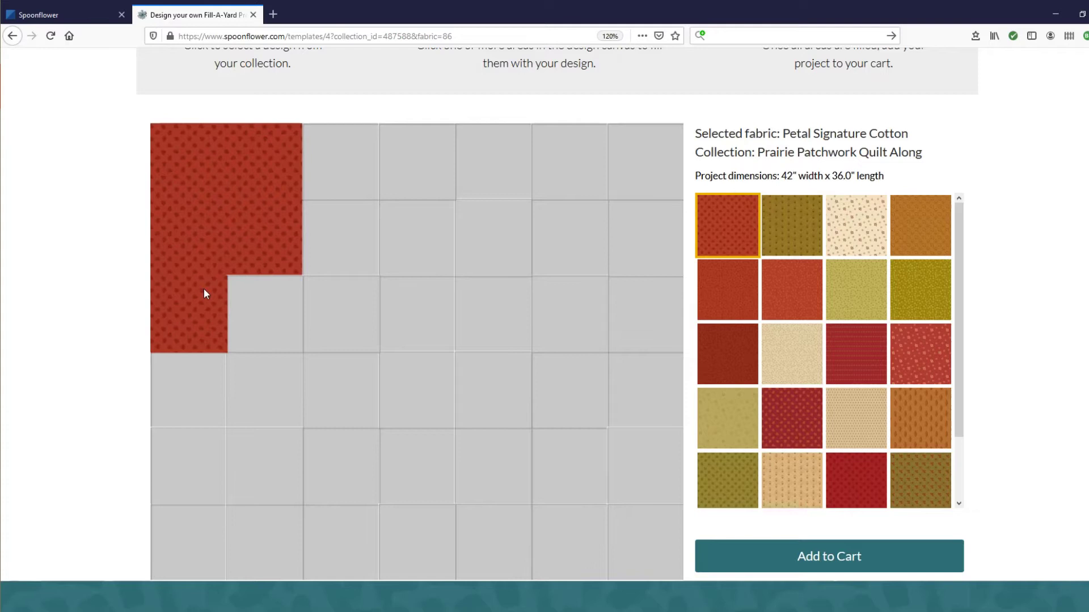
{"action": "left_click", "coordinate": [269, 309]}
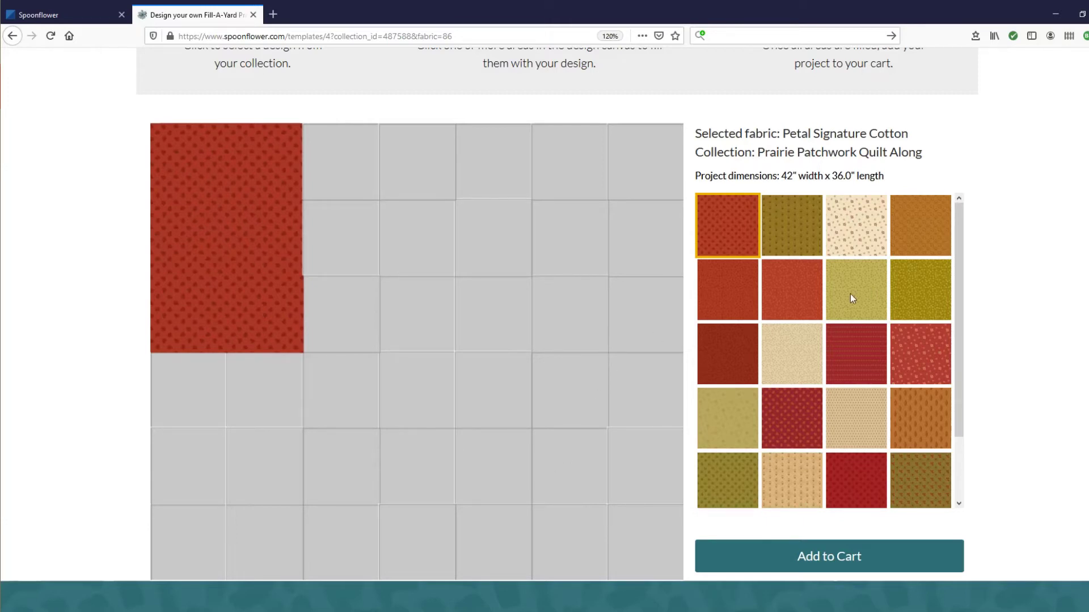
Fill the first two columns of rows four to six with the dark red dotted design.
{"action": "scroll", "coordinate": [828, 399], "scroll_direction": "down", "scroll_amount": 2}
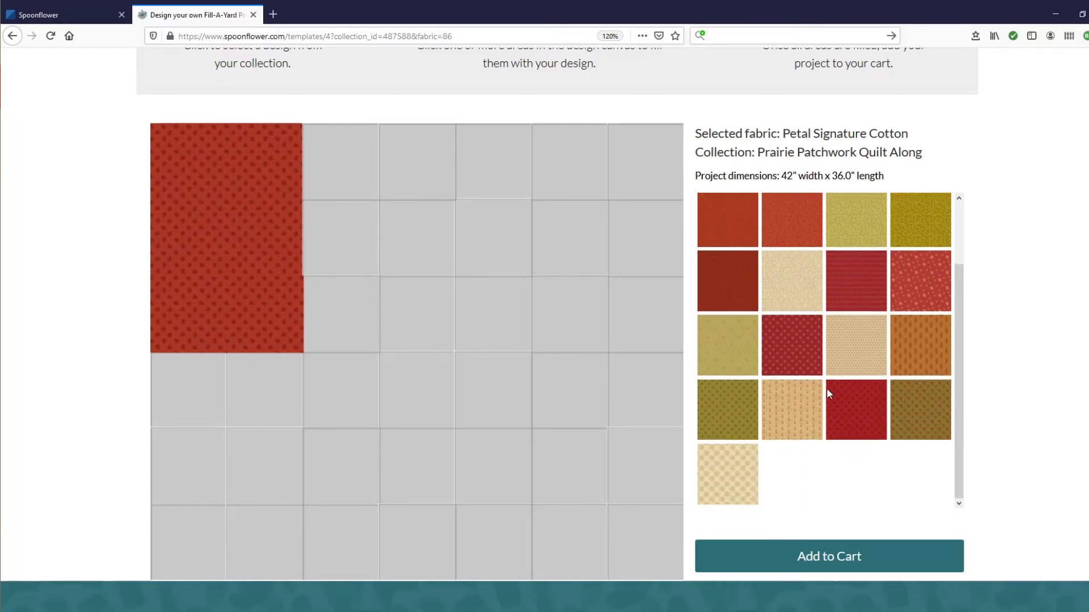
{"action": "left_click", "coordinate": [800, 346]}
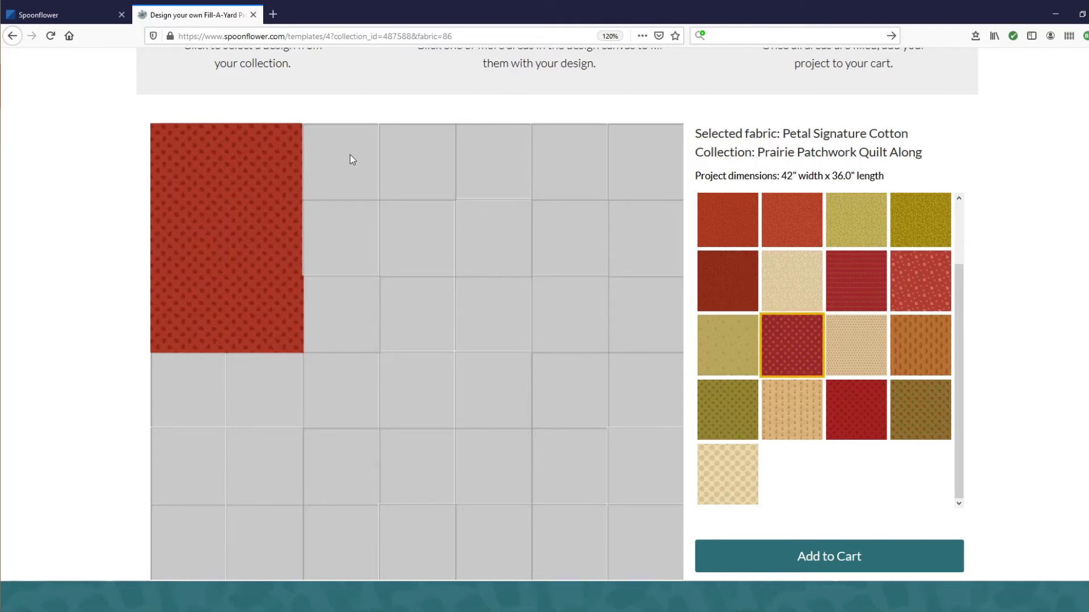
{"action": "scroll", "coordinate": [364, 335], "scroll_direction": "down", "scroll_amount": 3}
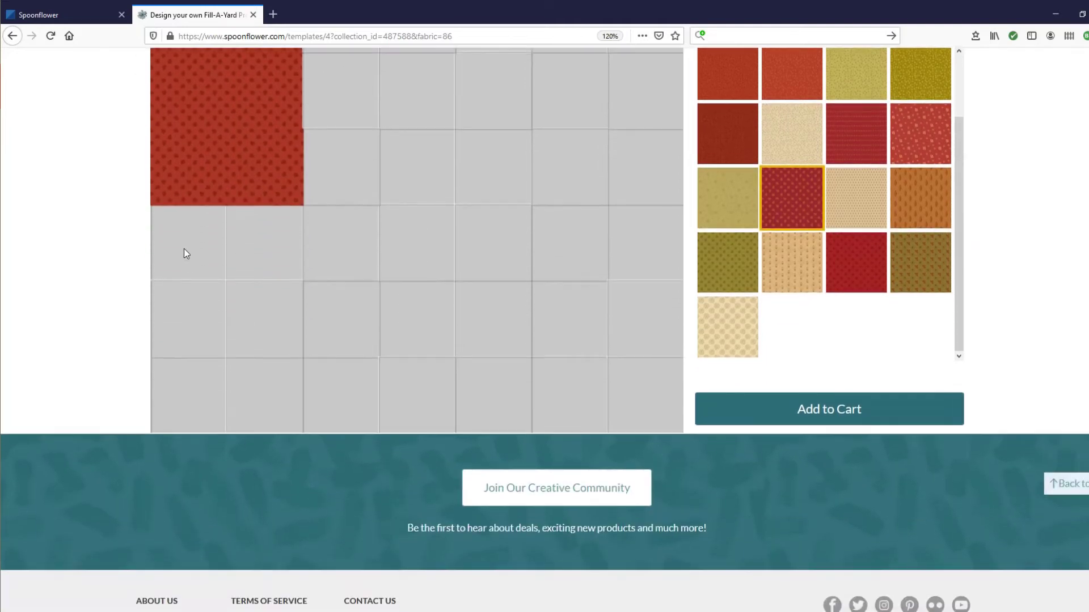
{"action": "left_click", "coordinate": [182, 233]}
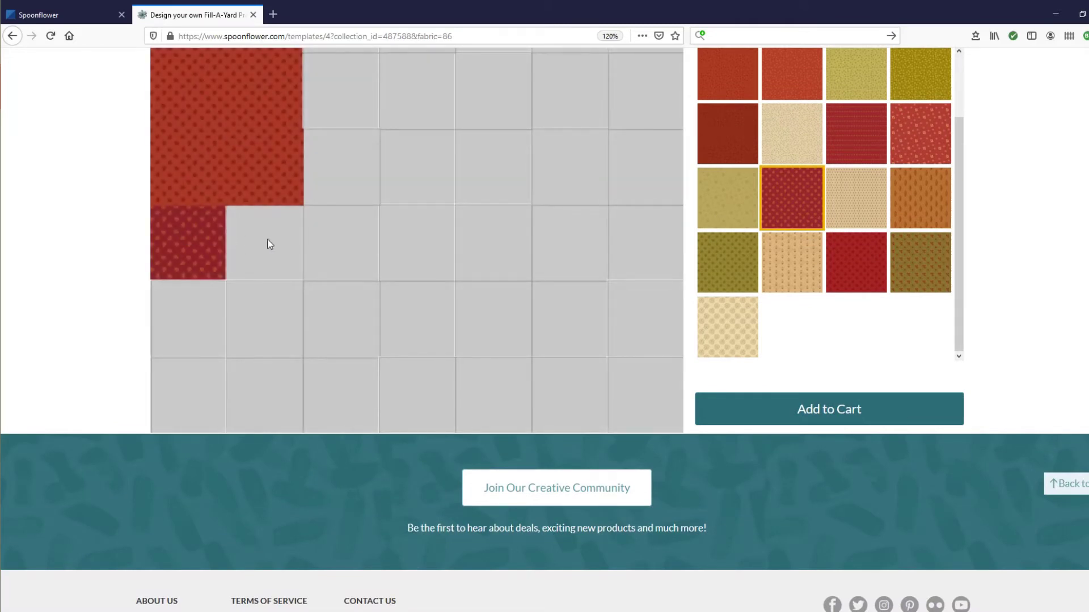
{"action": "left_click", "coordinate": [269, 243]}
{"action": "left_click", "coordinate": [185, 290]}
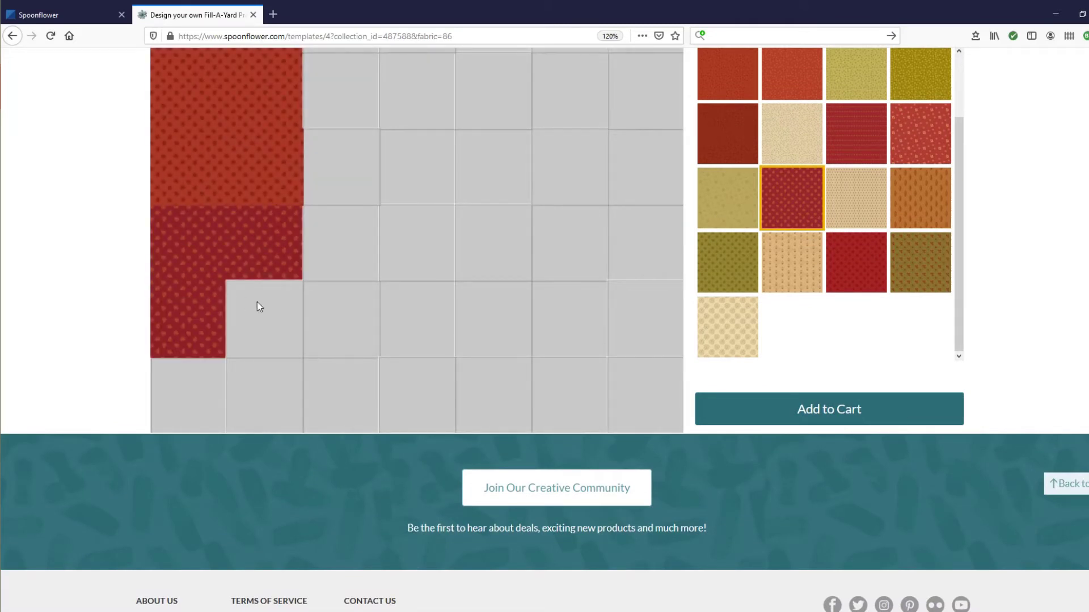
{"action": "left_click", "coordinate": [169, 384]}
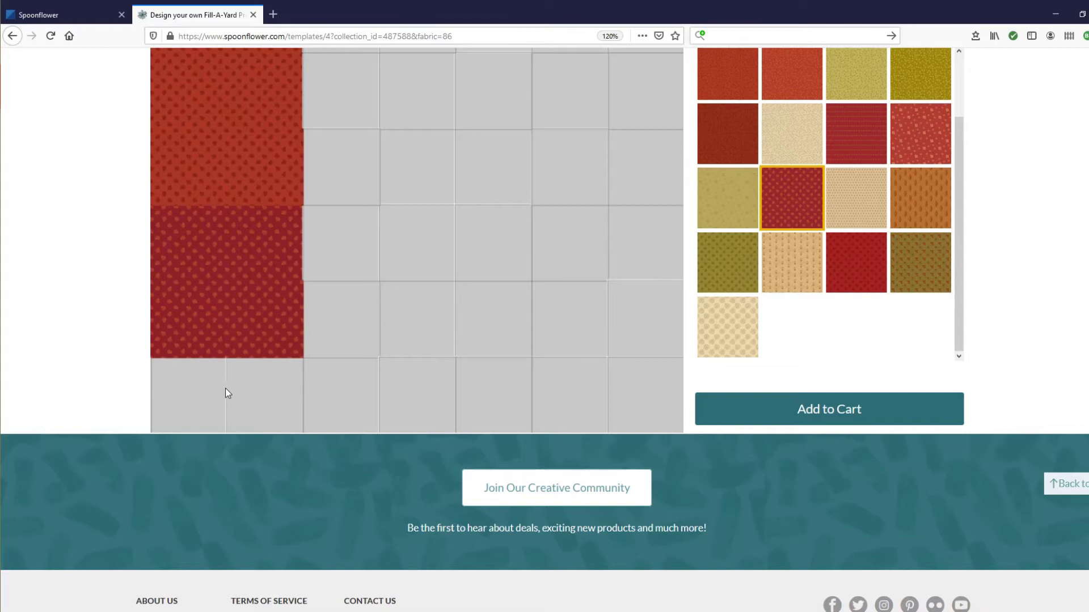
{"action": "left_click", "coordinate": [280, 395]}
Fill columns three and four of the upper three rows with the bright orange-red small-print design.
{"action": "scroll", "coordinate": [427, 395], "scroll_direction": "up", "scroll_amount": 4}
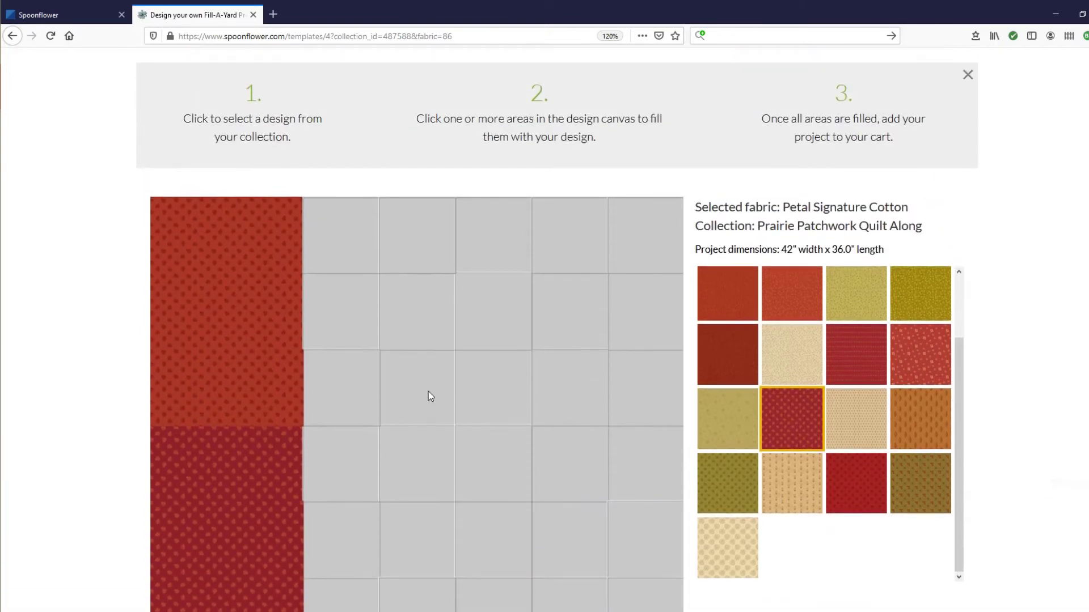
{"action": "scroll", "coordinate": [706, 382], "scroll_direction": "down", "scroll_amount": 2}
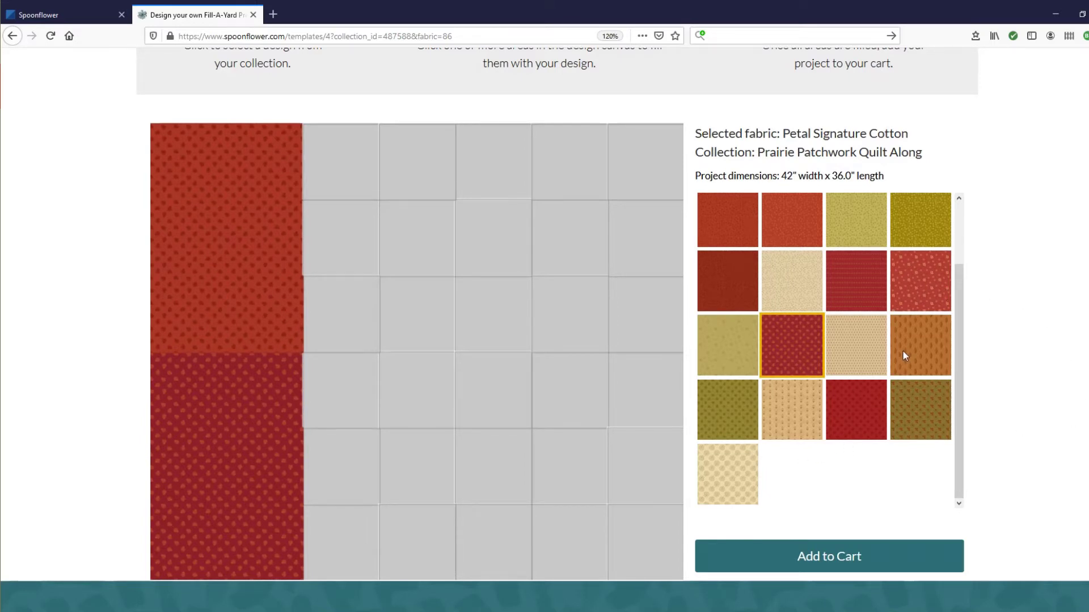
{"action": "scroll", "coordinate": [903, 349], "scroll_direction": "up", "scroll_amount": 2}
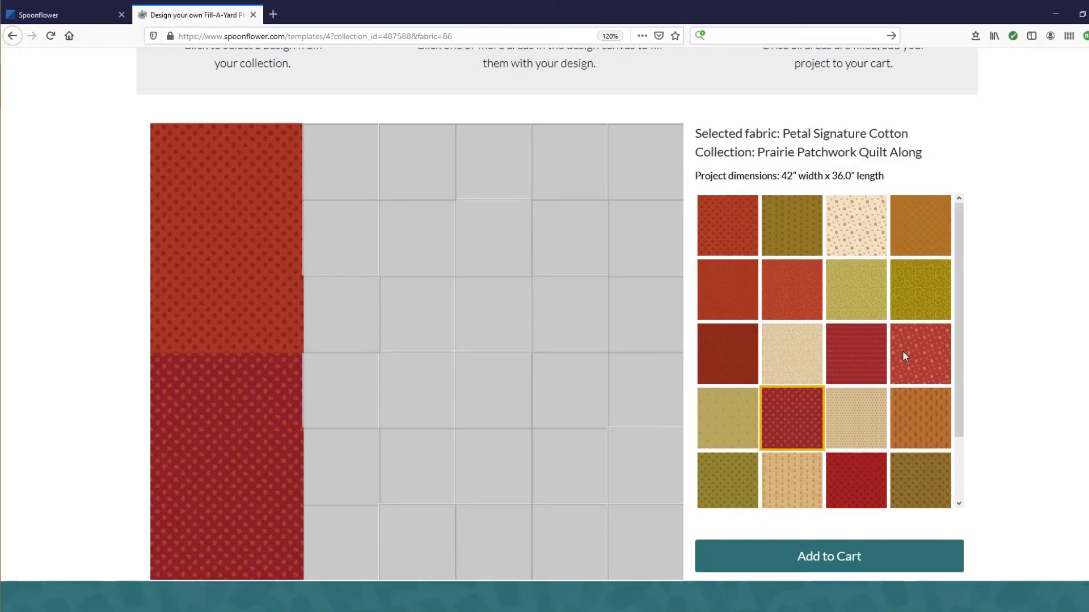
{"action": "left_click", "coordinate": [800, 293]}
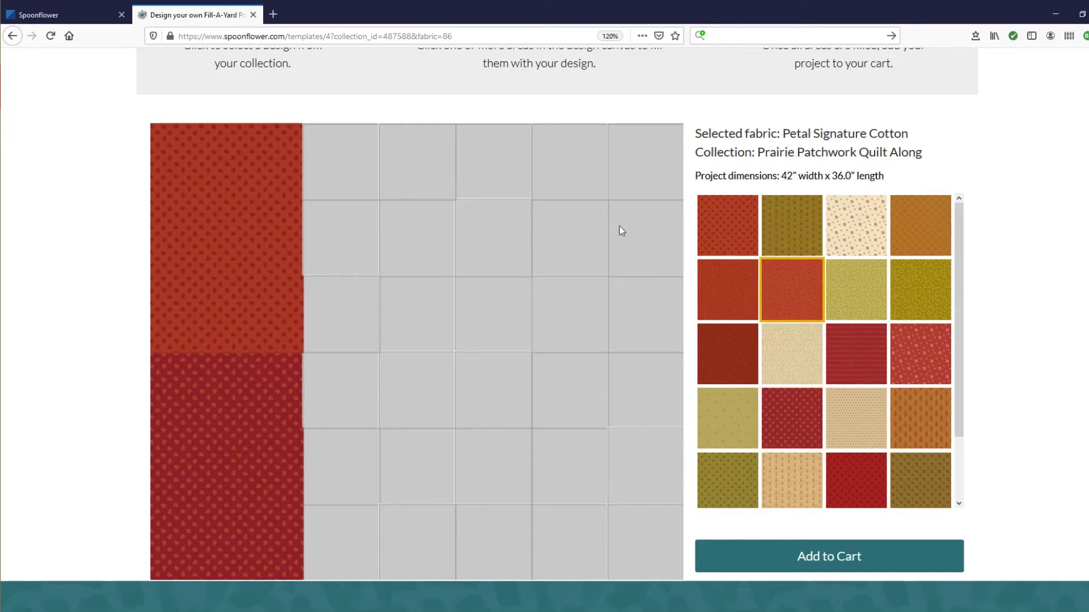
{"action": "left_click", "coordinate": [356, 165]}
{"action": "left_click", "coordinate": [424, 170]}
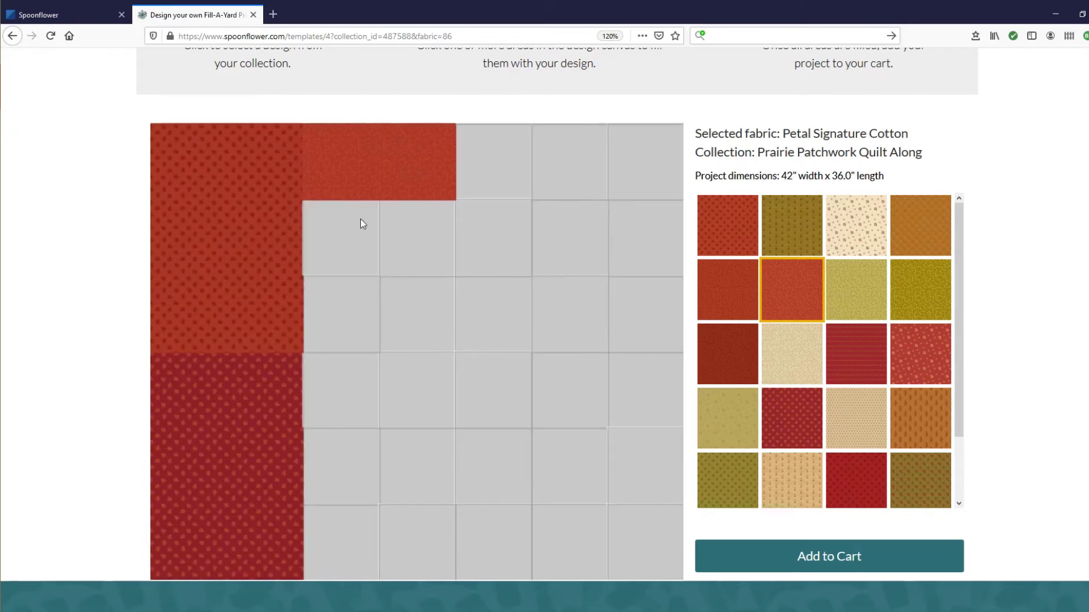
{"action": "left_click", "coordinate": [359, 225]}
{"action": "left_click", "coordinate": [433, 236]}
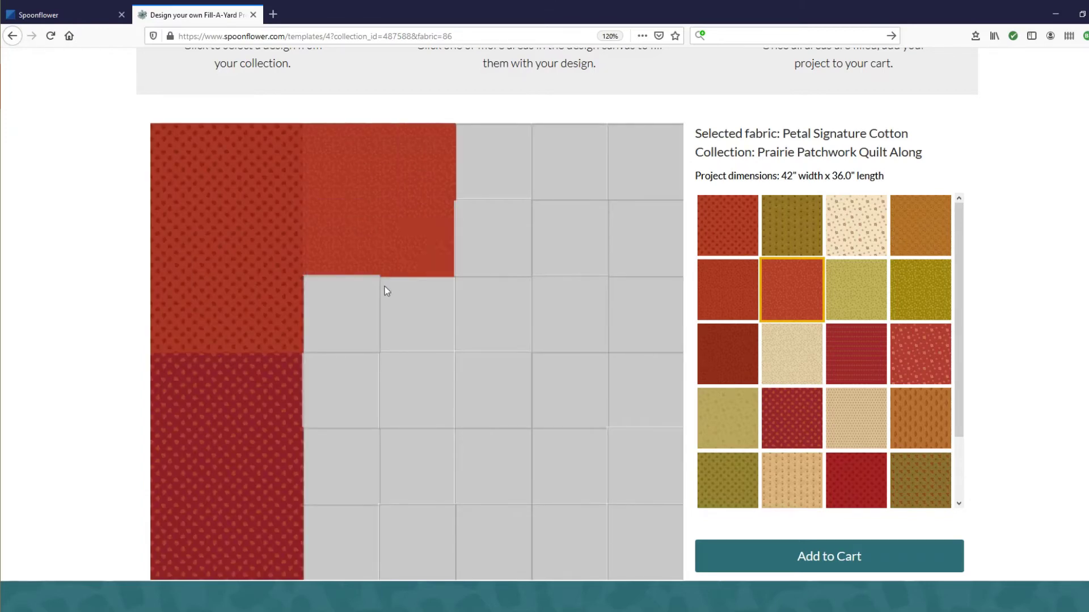
{"action": "left_click", "coordinate": [336, 312]}
{"action": "left_click", "coordinate": [432, 314]}
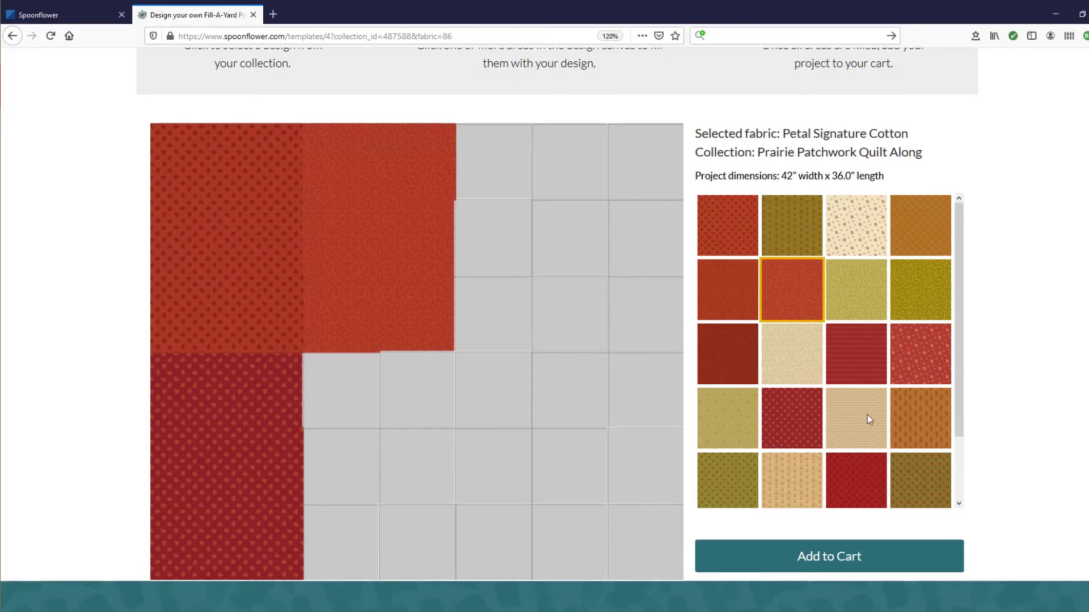
Fill columns three and four of the lower three rows with the dark olive design, second in the collection.
{"action": "scroll", "coordinate": [837, 477], "scroll_direction": "down", "scroll_amount": 2}
{"action": "scroll", "coordinate": [837, 470], "scroll_direction": "up", "scroll_amount": 2}
{"action": "left_click", "coordinate": [797, 206]}
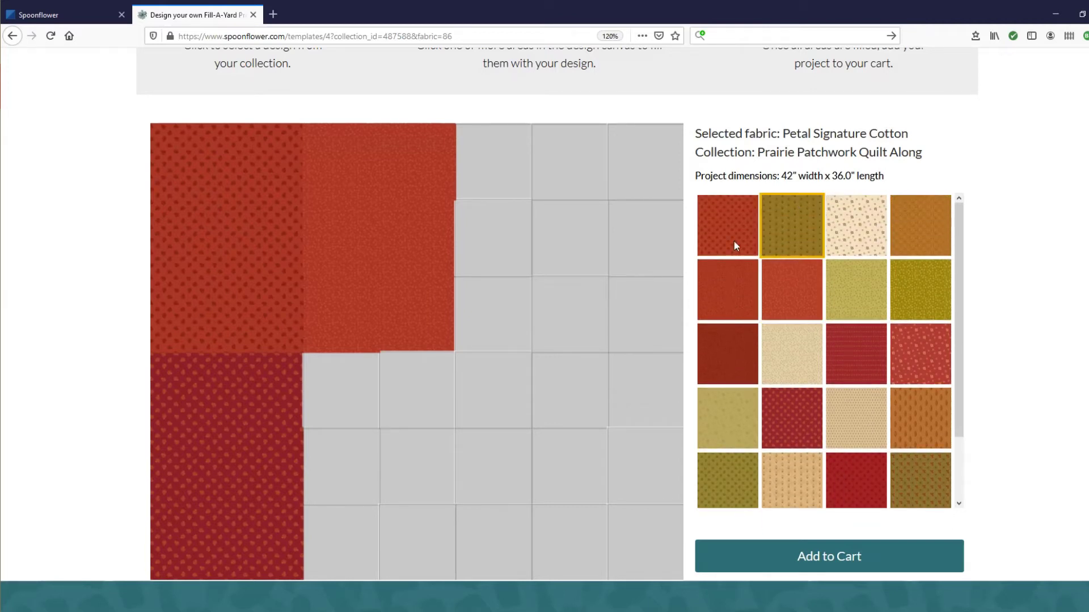
{"action": "left_click", "coordinate": [332, 390]}
{"action": "left_click", "coordinate": [384, 415]}
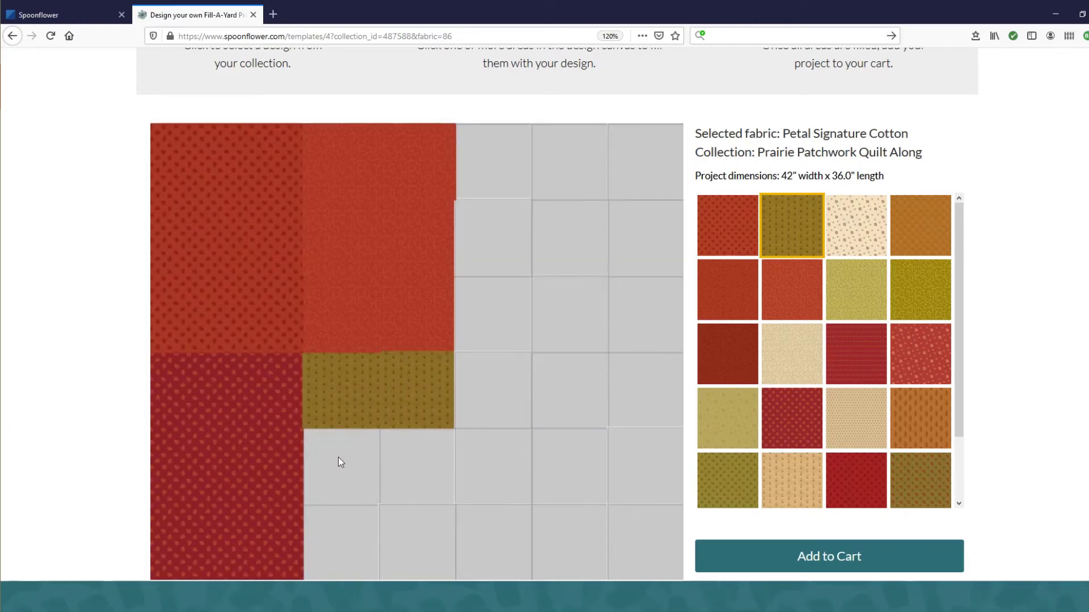
{"action": "left_click", "coordinate": [338, 457]}
{"action": "left_click", "coordinate": [427, 457]}
{"action": "left_click", "coordinate": [337, 533]}
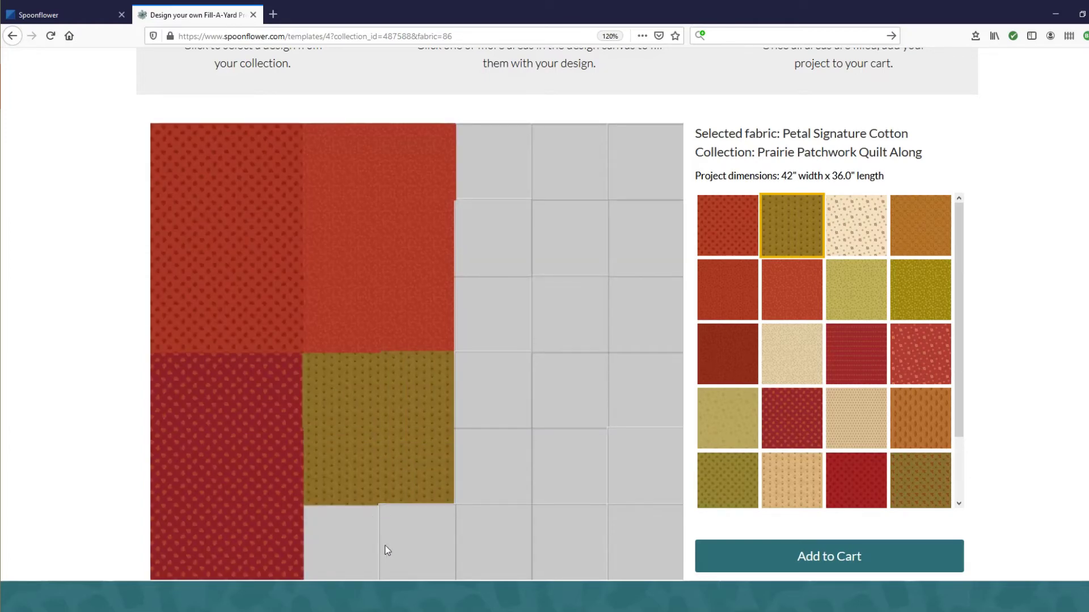
{"action": "left_click", "coordinate": [416, 543]}
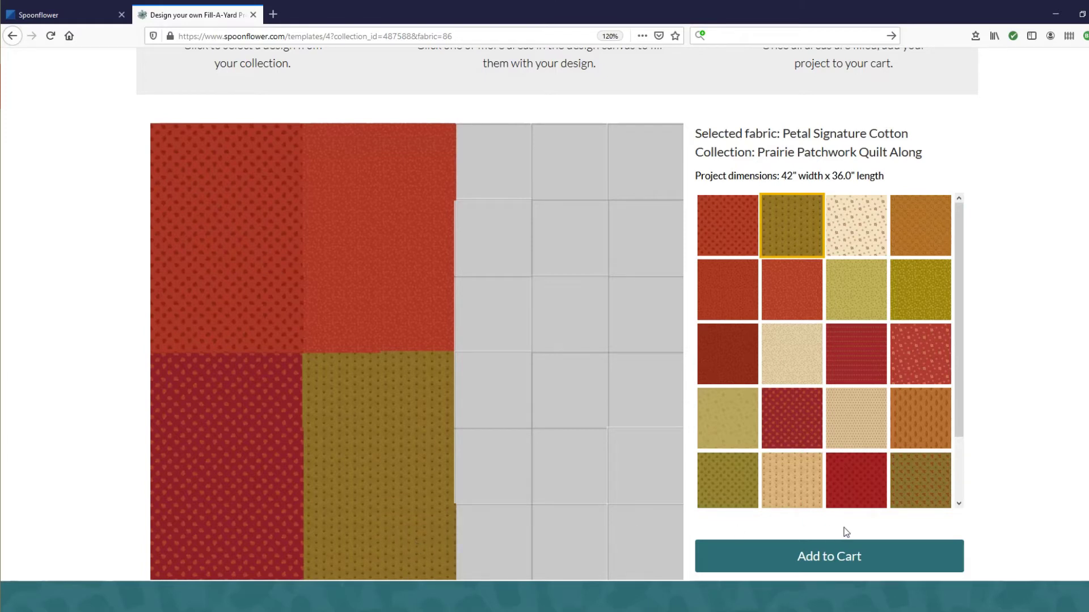
Fill columns five and six of the upper three rows with the pale khaki-green sparse-print design.
{"action": "left_click", "coordinate": [738, 430]}
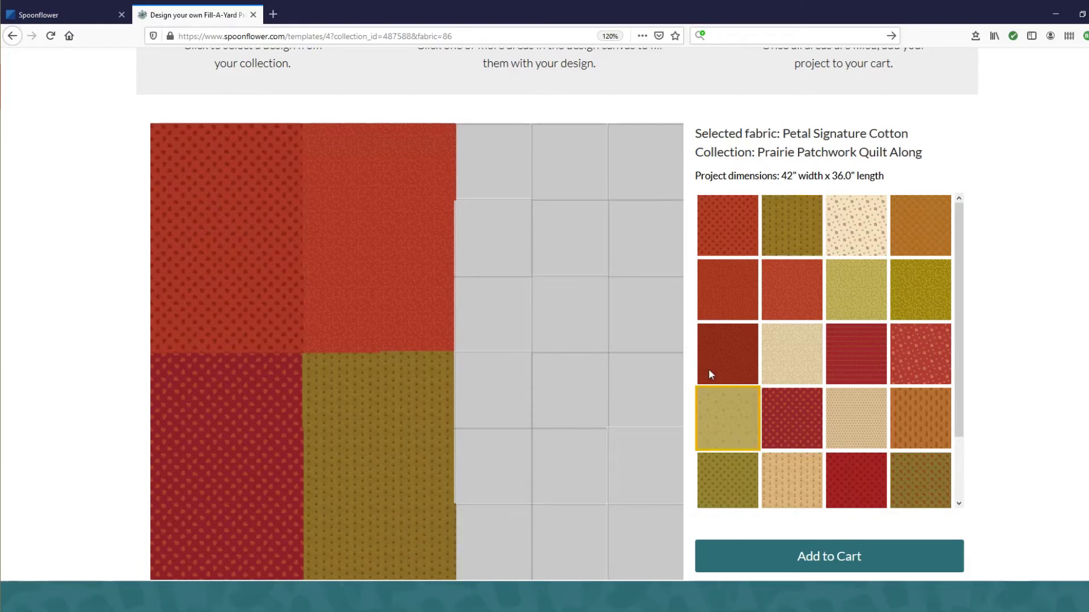
{"action": "left_click", "coordinate": [512, 151]}
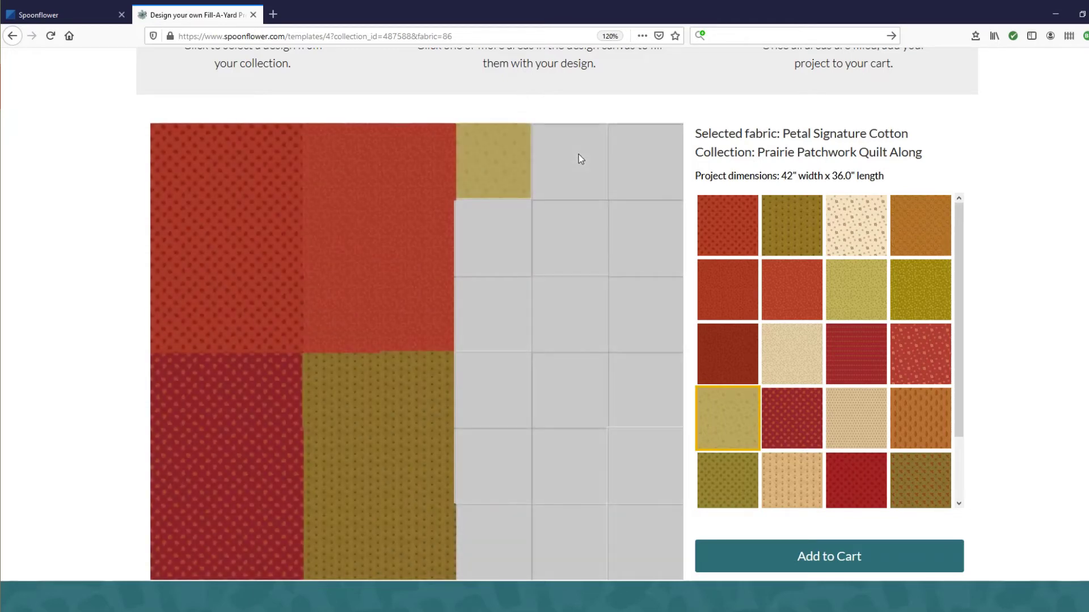
{"action": "left_click", "coordinate": [578, 156]}
{"action": "left_click", "coordinate": [507, 241]}
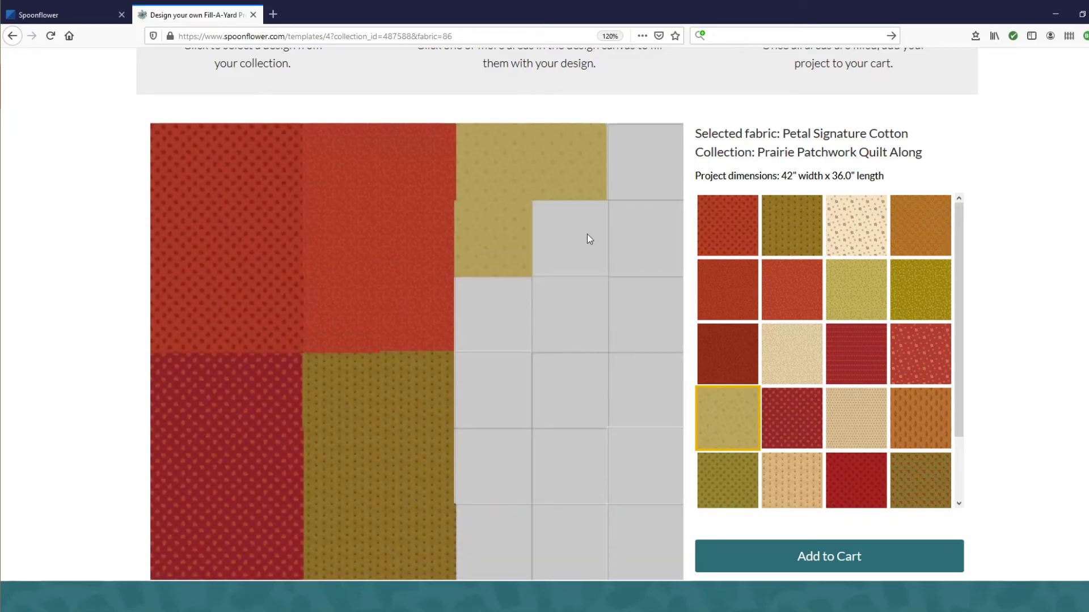
{"action": "left_click", "coordinate": [587, 234]}
{"action": "left_click", "coordinate": [511, 316]}
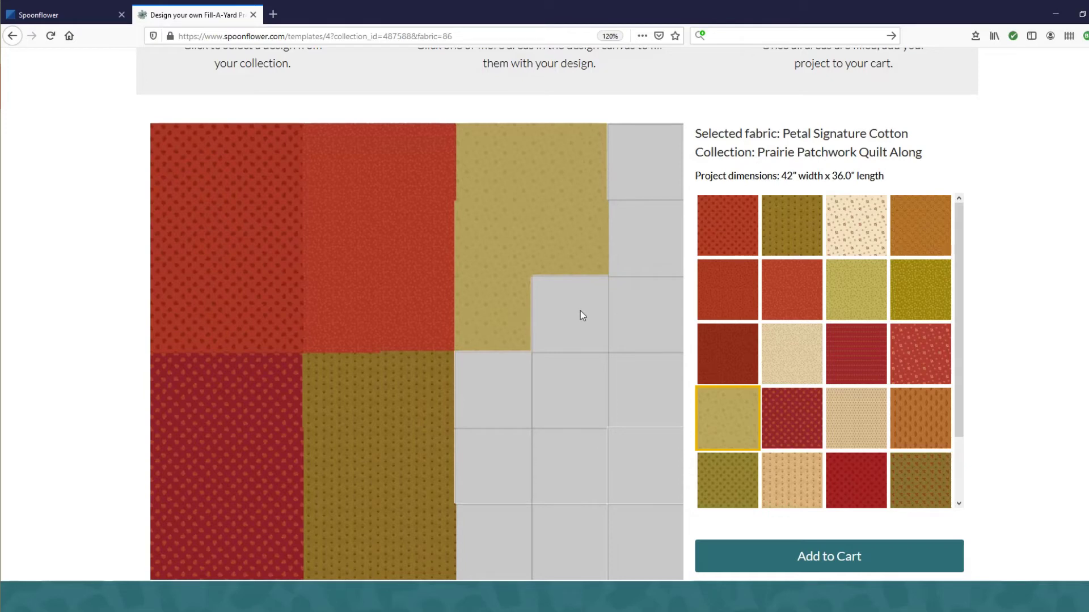
{"action": "left_click", "coordinate": [580, 313]}
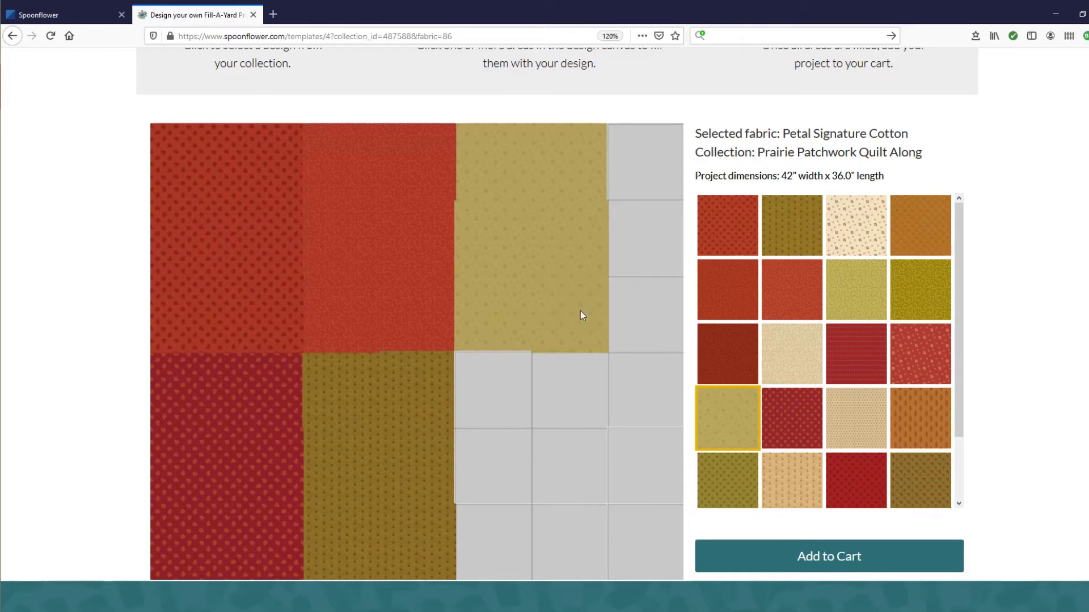
Fill columns five and six of the lower three rows with the brown design with small red motifs.
{"action": "left_click", "coordinate": [910, 471]}
{"action": "left_click", "coordinate": [486, 387]}
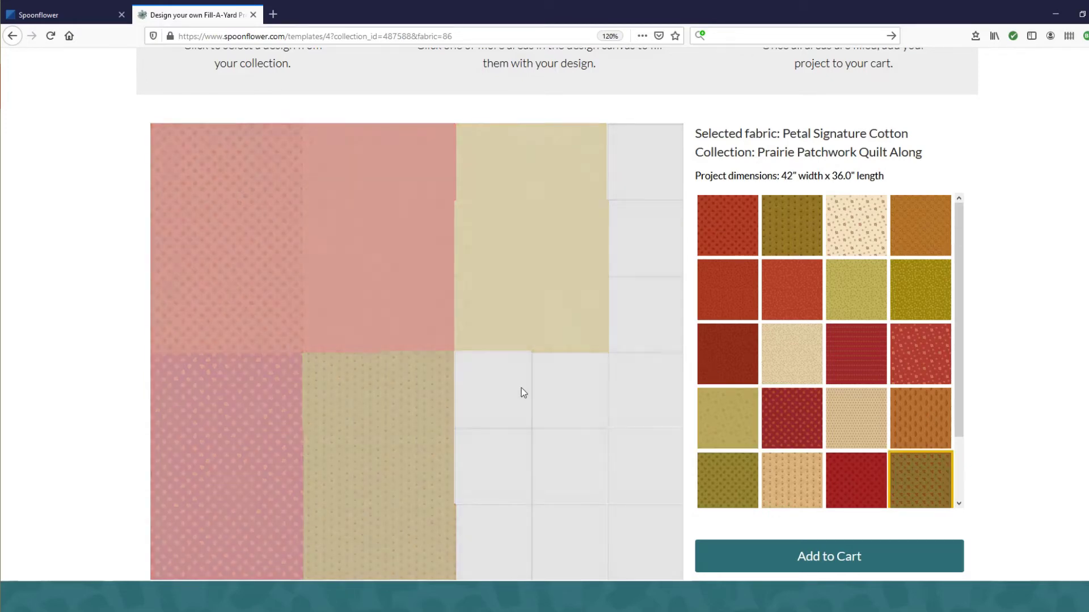
{"action": "left_click", "coordinate": [590, 384]}
{"action": "left_click", "coordinate": [512, 456]}
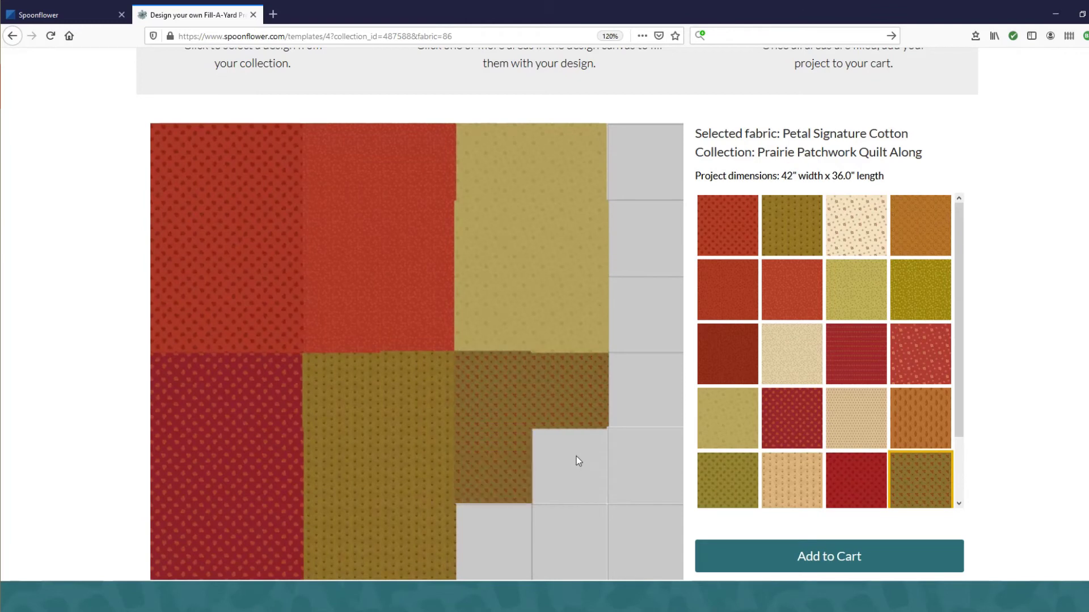
{"action": "left_click", "coordinate": [576, 457]}
{"action": "left_click", "coordinate": [514, 532]}
{"action": "left_click", "coordinate": [567, 531]}
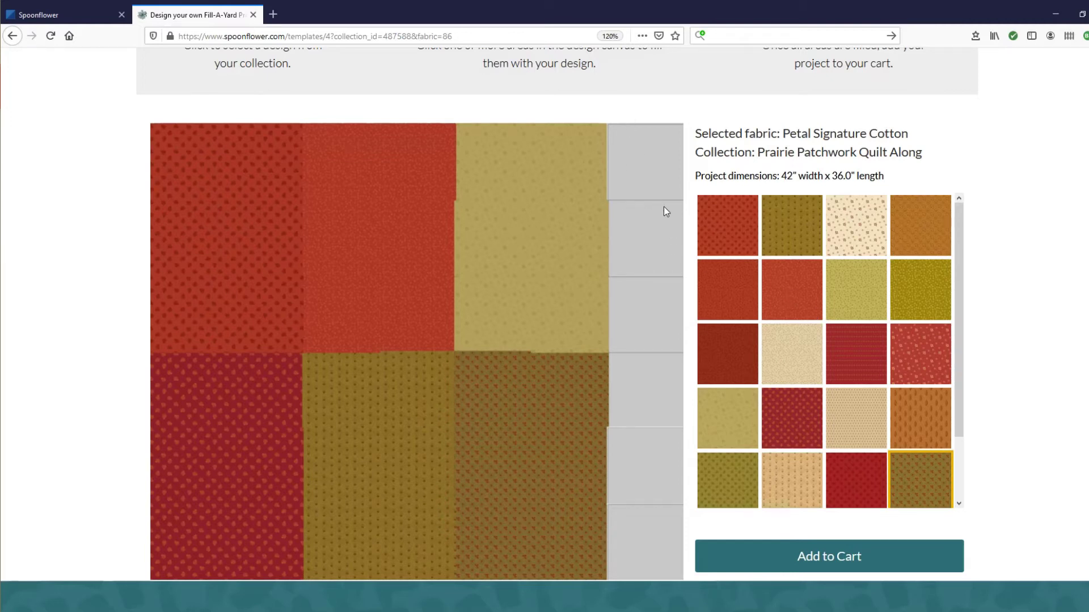
{"action": "scroll", "coordinate": [645, 197], "scroll_direction": "down", "scroll_amount": 1}
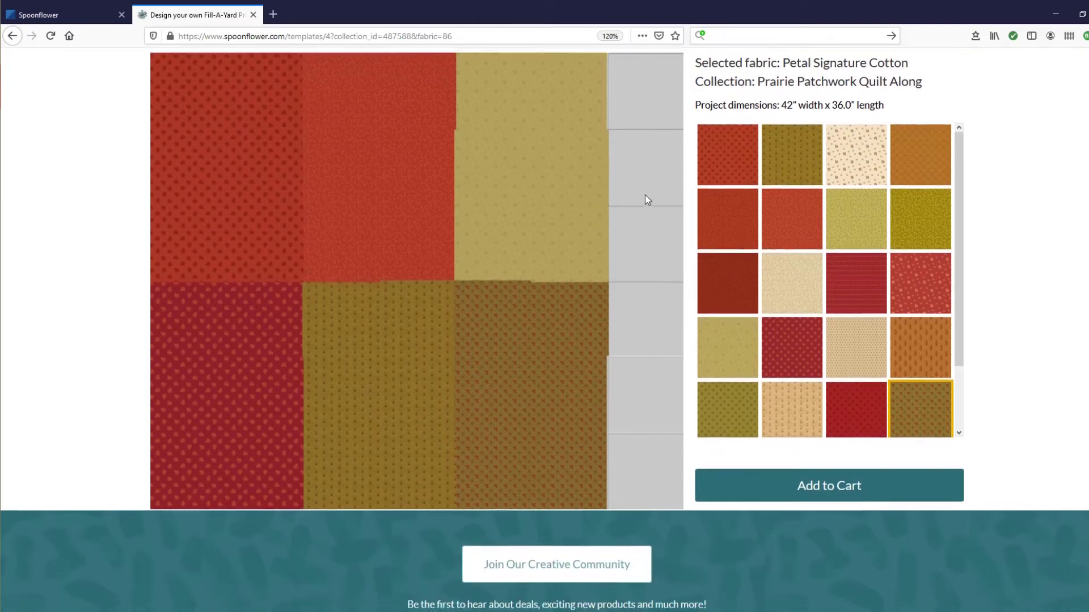
{"action": "scroll", "coordinate": [659, 308], "scroll_direction": "up", "scroll_amount": 1}
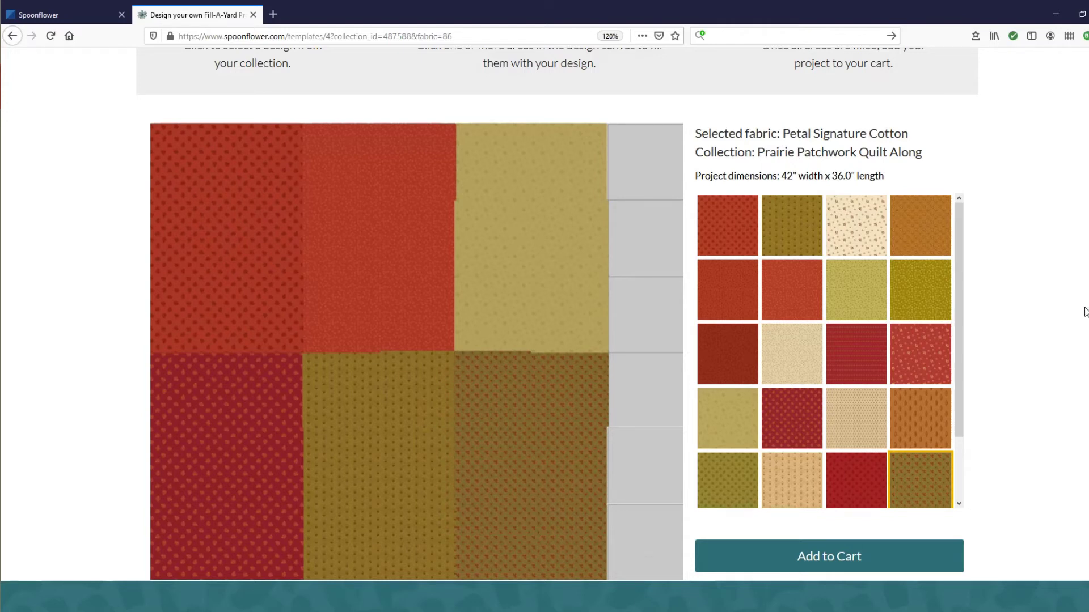
{"action": "scroll", "coordinate": [989, 323], "scroll_direction": "down", "scroll_amount": 1}
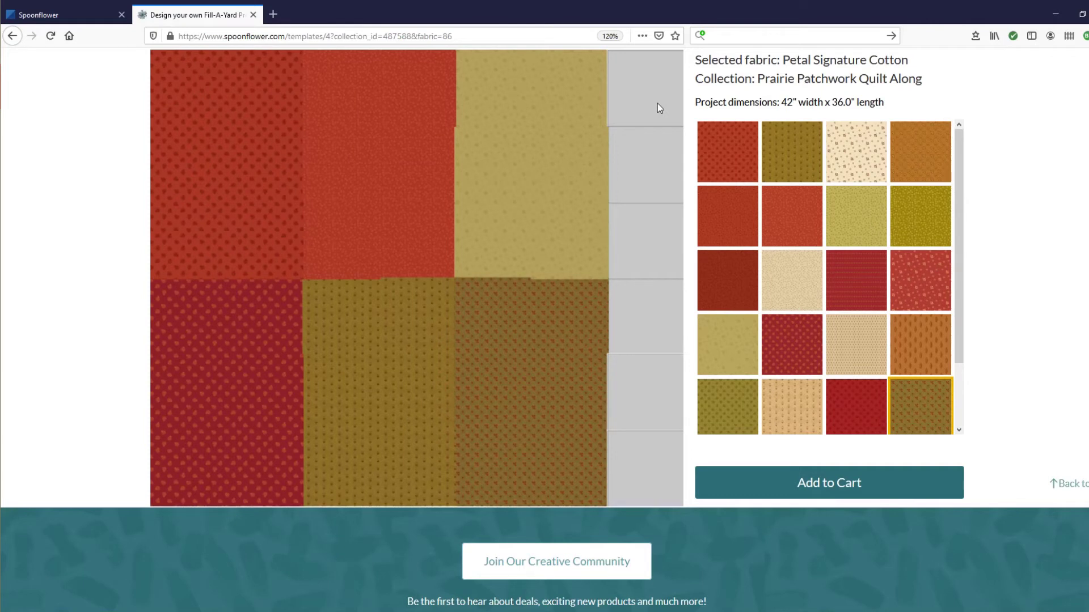
{"action": "scroll", "coordinate": [1022, 321], "scroll_direction": "up", "scroll_amount": 1}
{"action": "scroll", "coordinate": [1023, 321], "scroll_direction": "down", "scroll_amount": 1}
{"action": "scroll", "coordinate": [1022, 321], "scroll_direction": "up", "scroll_amount": 1}
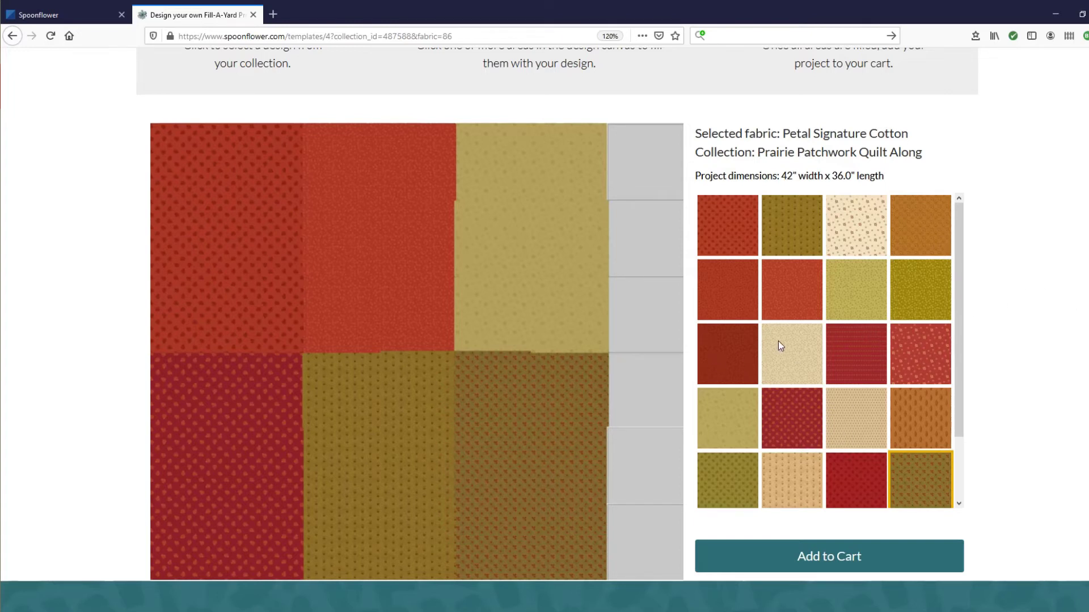
Fill the top square of the last column with the dark red horizontally striped design.
{"action": "scroll", "coordinate": [781, 344], "scroll_direction": "down", "scroll_amount": 2}
{"action": "left_click", "coordinate": [857, 282]}
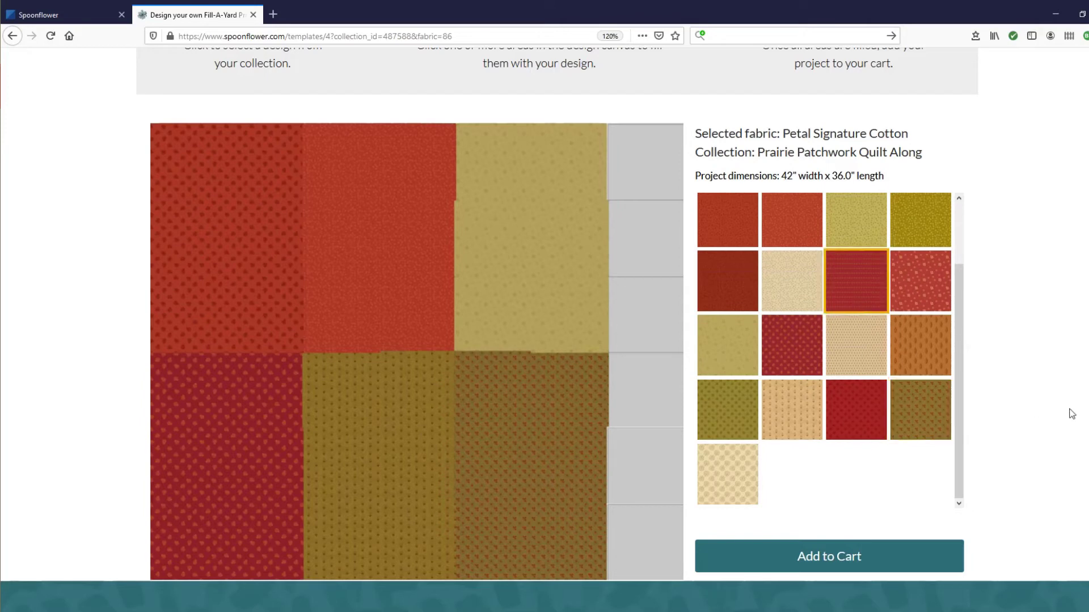
{"action": "scroll", "coordinate": [1071, 414], "scroll_direction": "up", "scroll_amount": 3}
{"action": "left_click", "coordinate": [636, 309]}
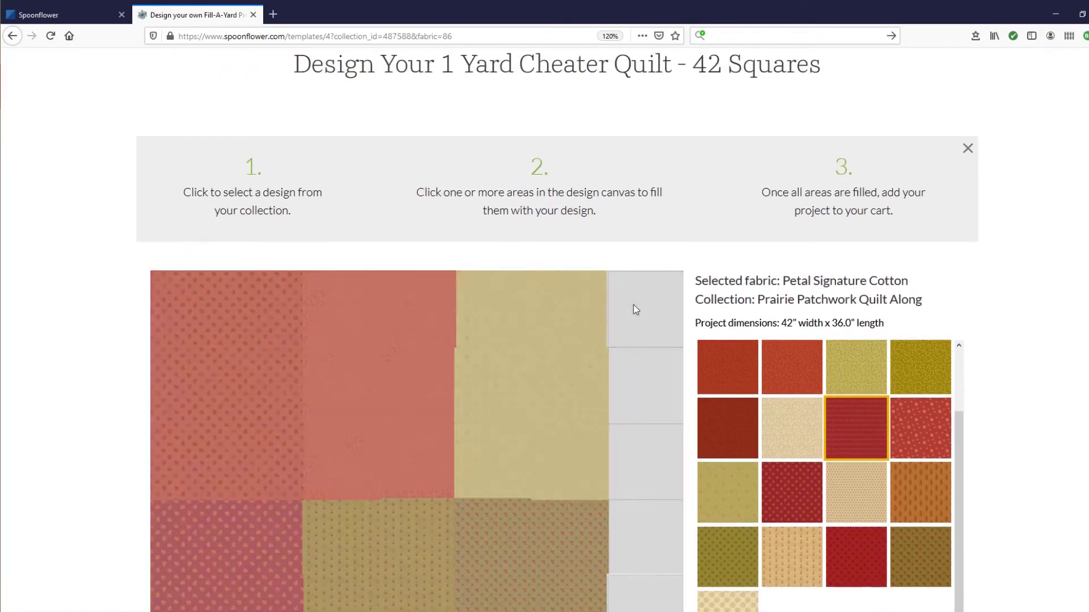
{"action": "scroll", "coordinate": [1071, 386], "scroll_direction": "down", "scroll_amount": 2}
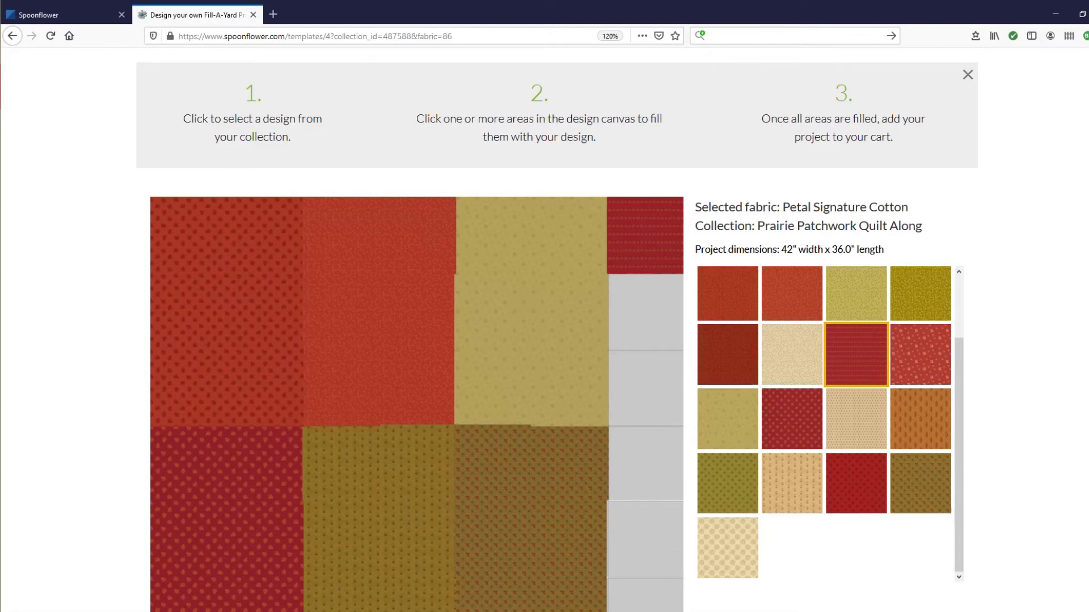
{"action": "scroll", "coordinate": [750, 469], "scroll_direction": "up", "scroll_amount": 2}
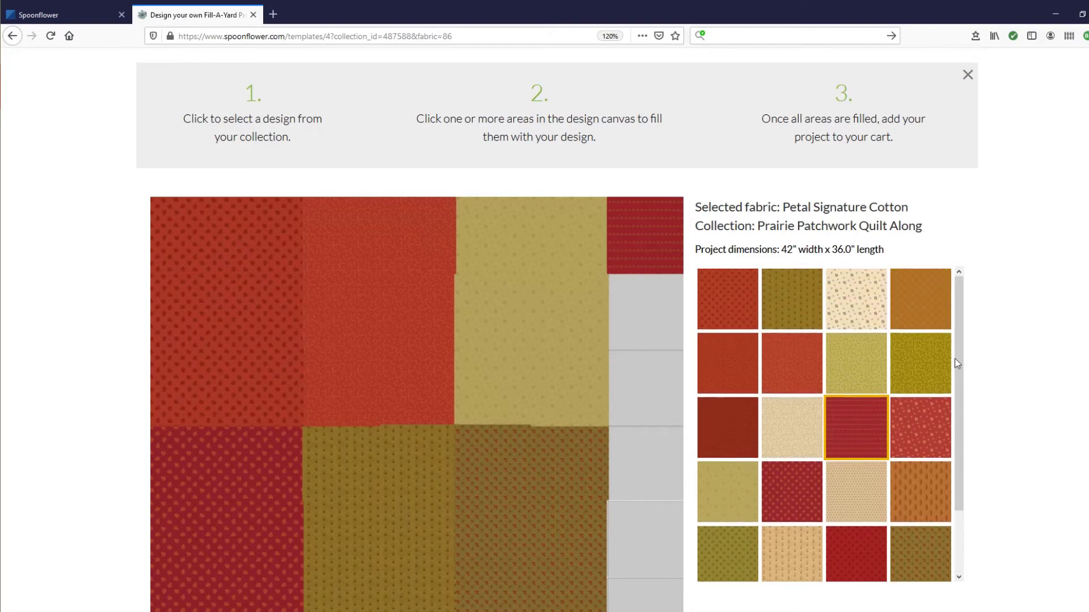
Fill the last column's second square with the light yellow-green print and its third square with the tan finely dotted design.
{"action": "left_click", "coordinate": [851, 358]}
{"action": "left_click", "coordinate": [649, 313]}
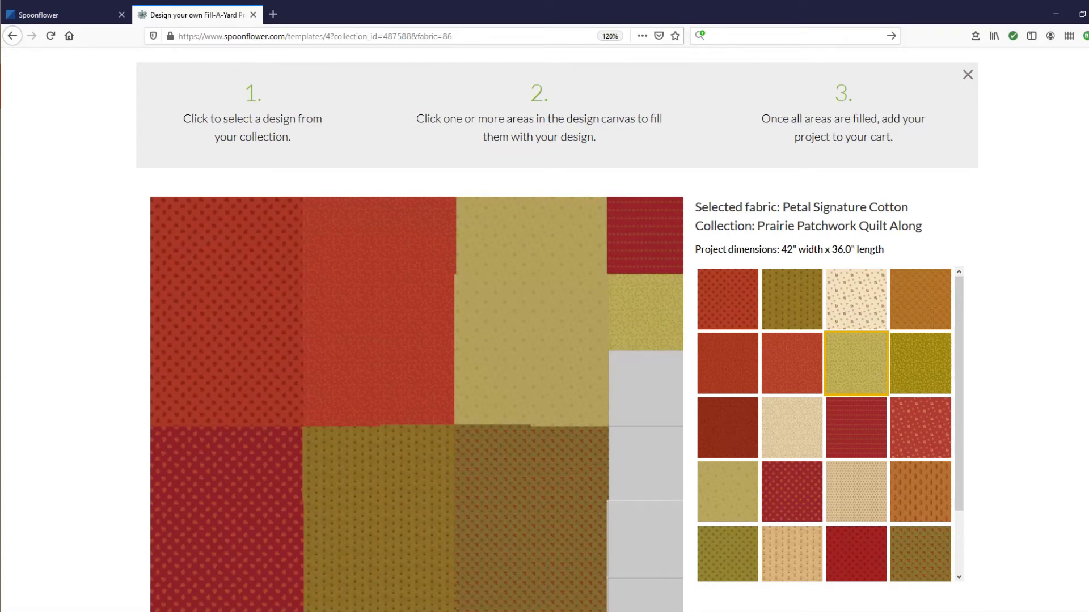
{"action": "left_click", "coordinate": [856, 498]}
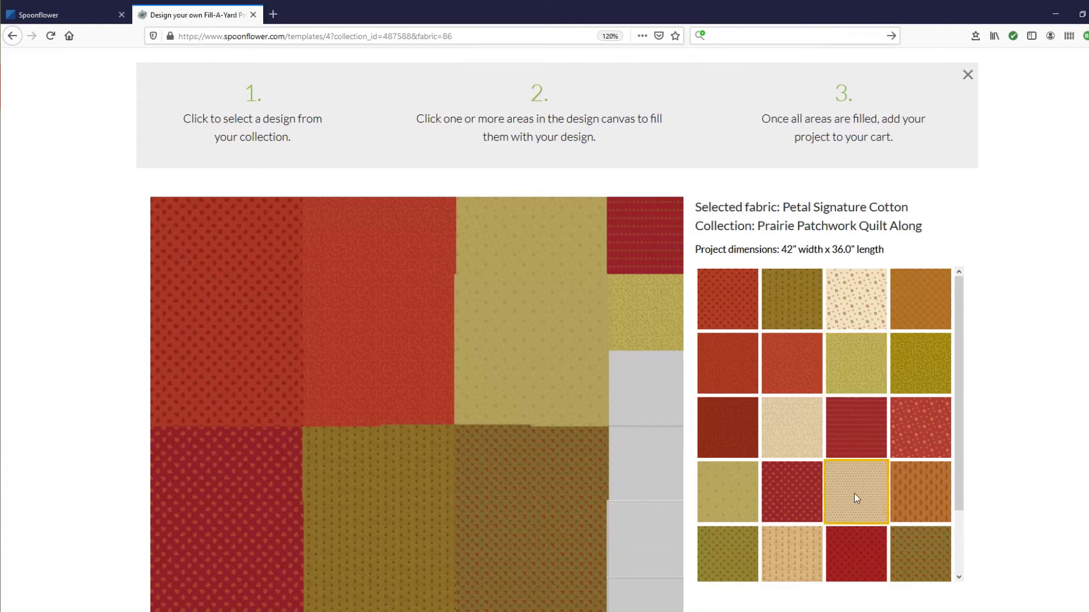
{"action": "left_click", "coordinate": [635, 389]}
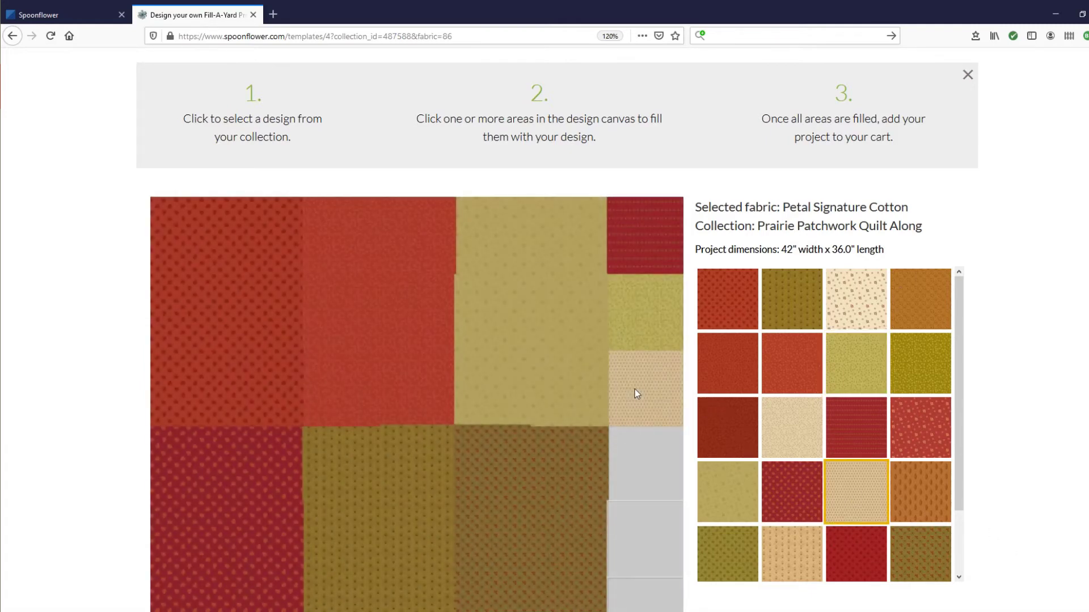
Fill the last column's fourth square with the peach-tan vertically striped design and its fifth square with the plain orange-brown design.
{"action": "scroll", "coordinate": [835, 488], "scroll_direction": "down", "scroll_amount": 2}
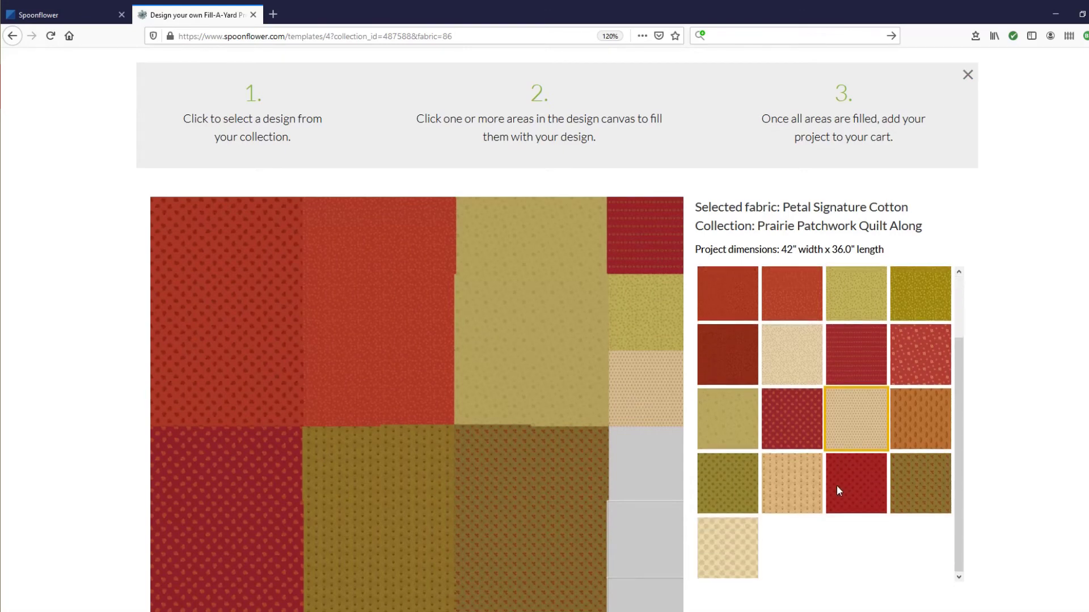
{"action": "left_click", "coordinate": [797, 492]}
{"action": "left_click", "coordinate": [642, 454]}
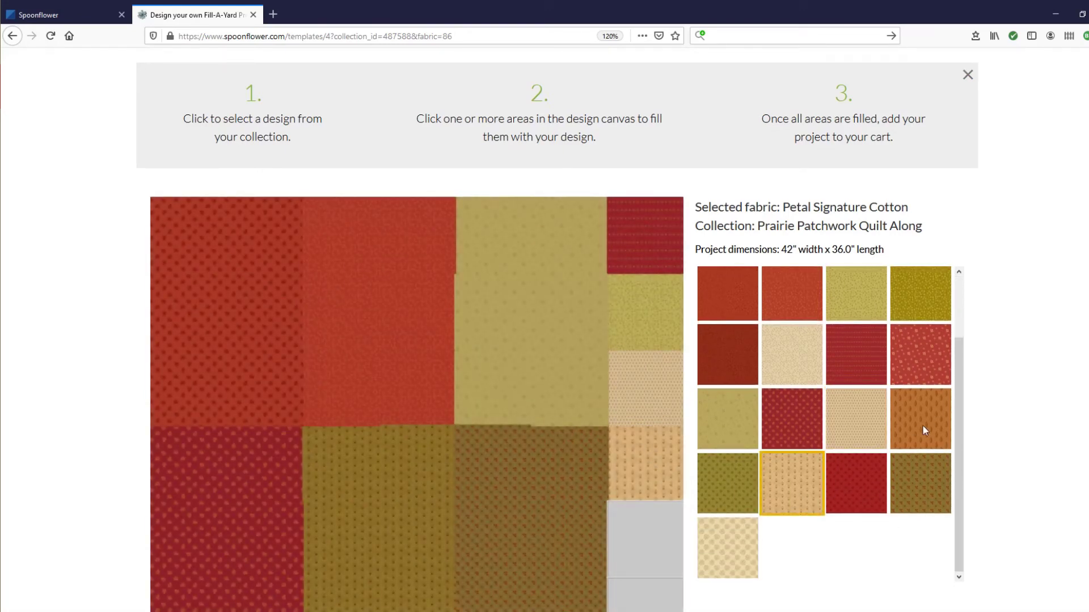
{"action": "scroll", "coordinate": [918, 429], "scroll_direction": "up", "scroll_amount": 2}
{"action": "left_click", "coordinate": [915, 314]}
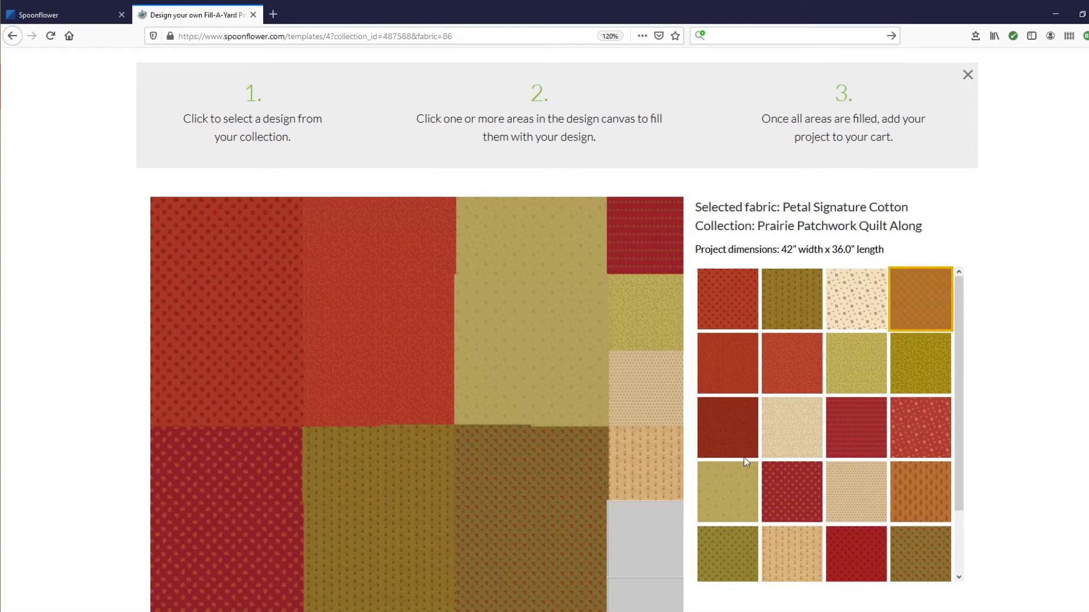
{"action": "left_click", "coordinate": [652, 531]}
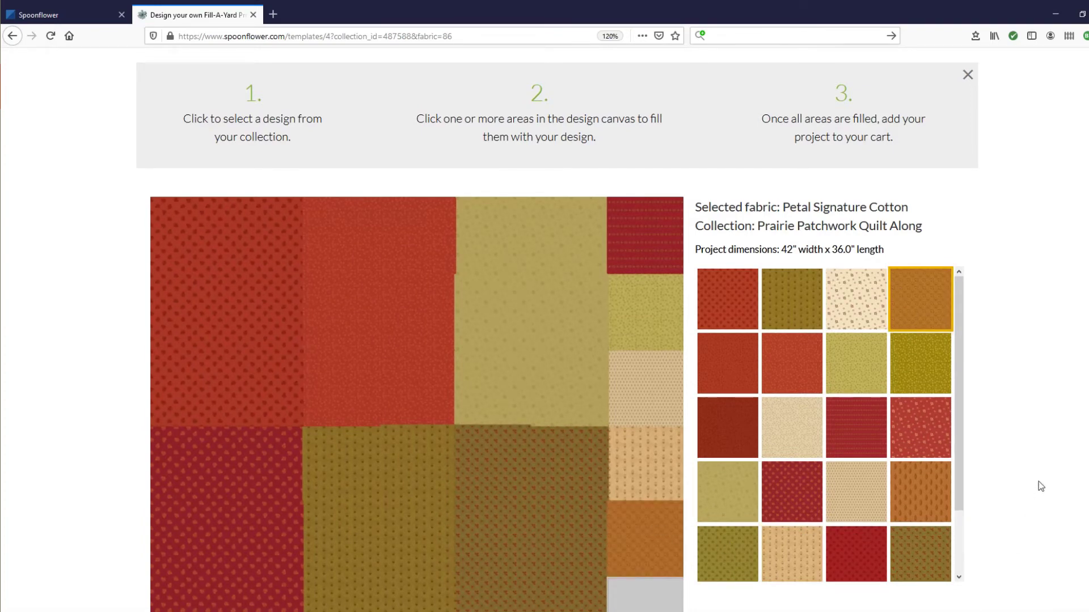
Fill the bottom square of the last column with the orange design with dark red vertical motifs.
{"action": "scroll", "coordinate": [1038, 483], "scroll_direction": "down", "scroll_amount": 3}
{"action": "left_click", "coordinate": [931, 345]}
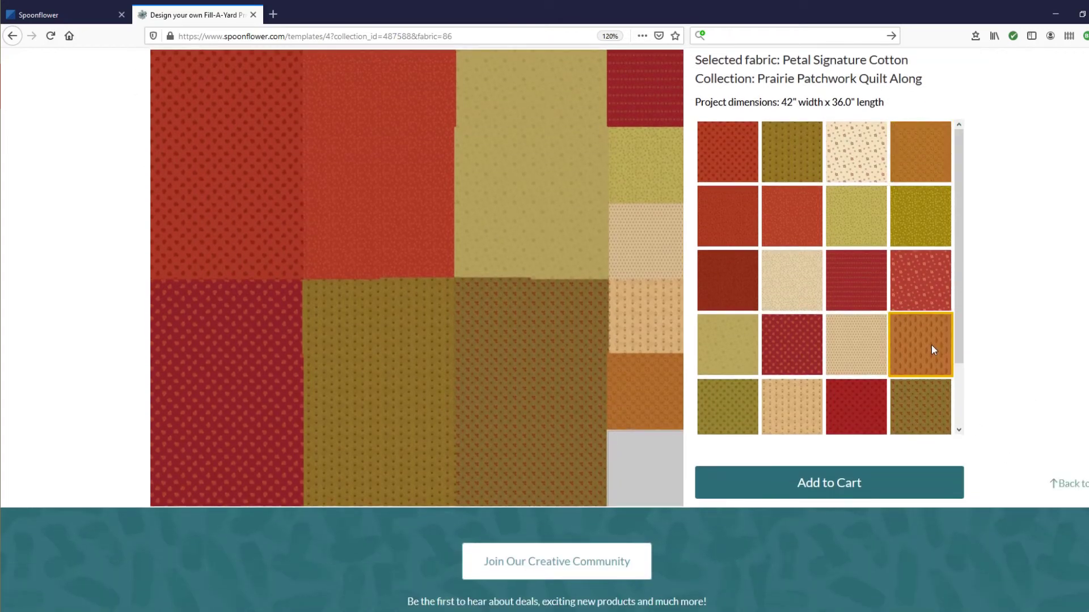
{"action": "left_click", "coordinate": [661, 457]}
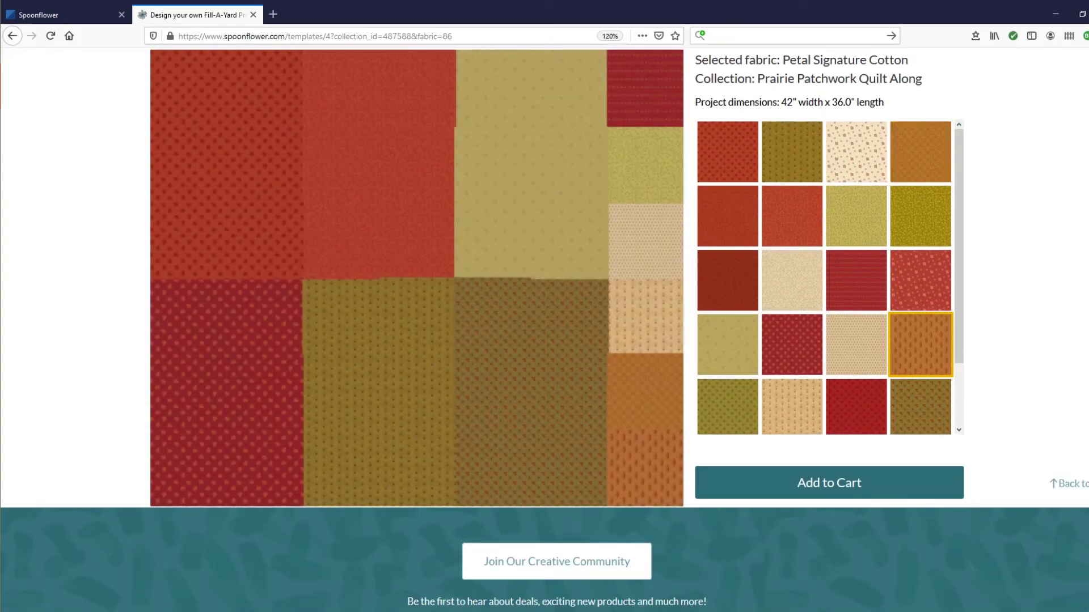
Add the filled cheater quilt project to the cart and view the cart.
{"action": "scroll", "coordinate": [1053, 355], "scroll_direction": "up", "scroll_amount": 4}
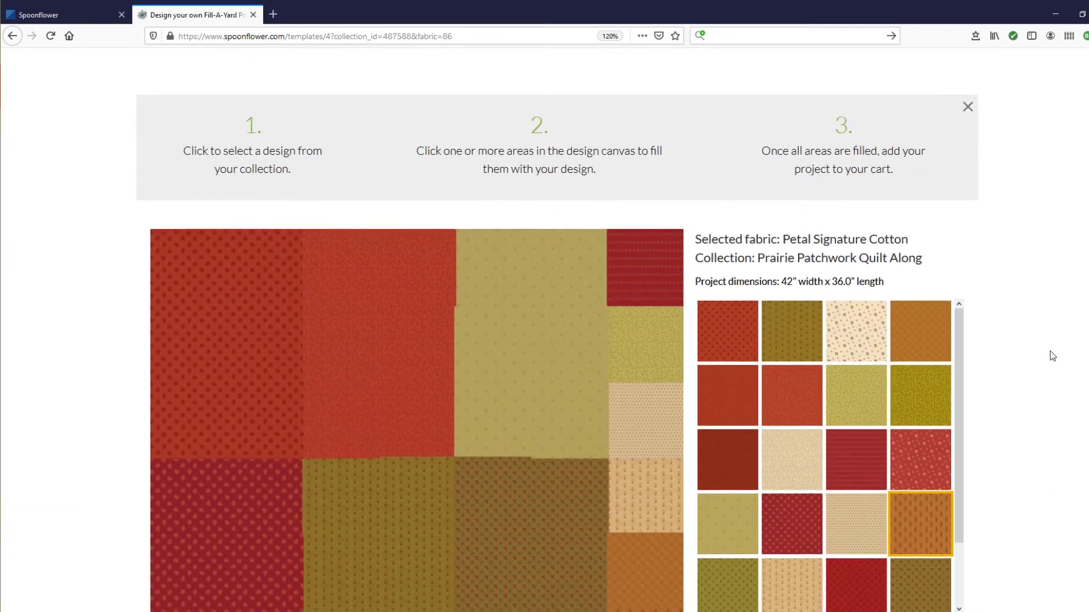
{"action": "scroll", "coordinate": [1048, 354], "scroll_direction": "down", "scroll_amount": 2}
{"action": "scroll", "coordinate": [1047, 354], "scroll_direction": "down", "scroll_amount": 1}
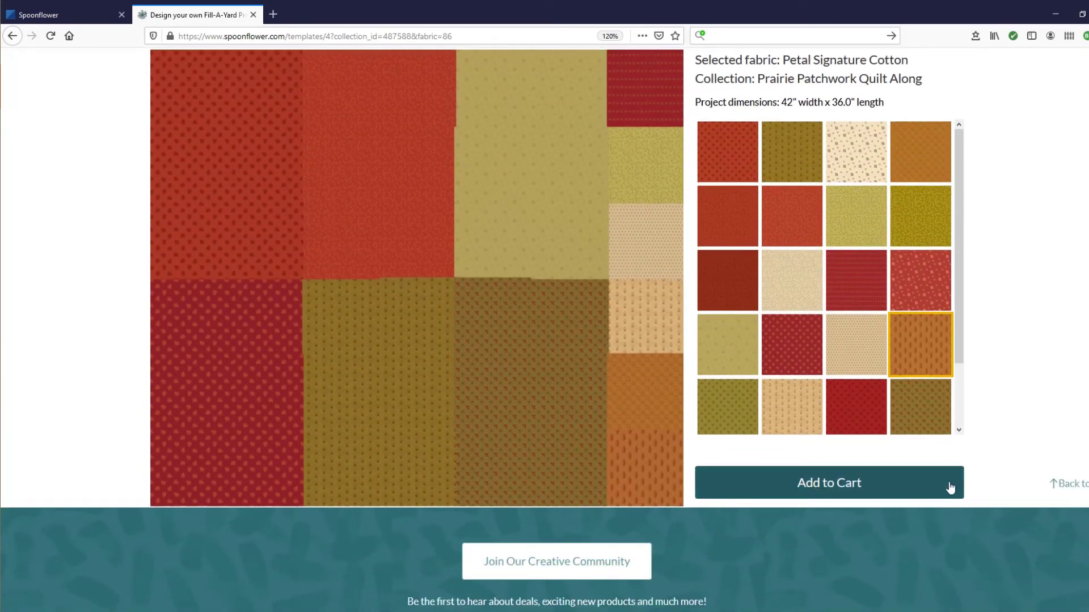
{"action": "left_click", "coordinate": [823, 487]}
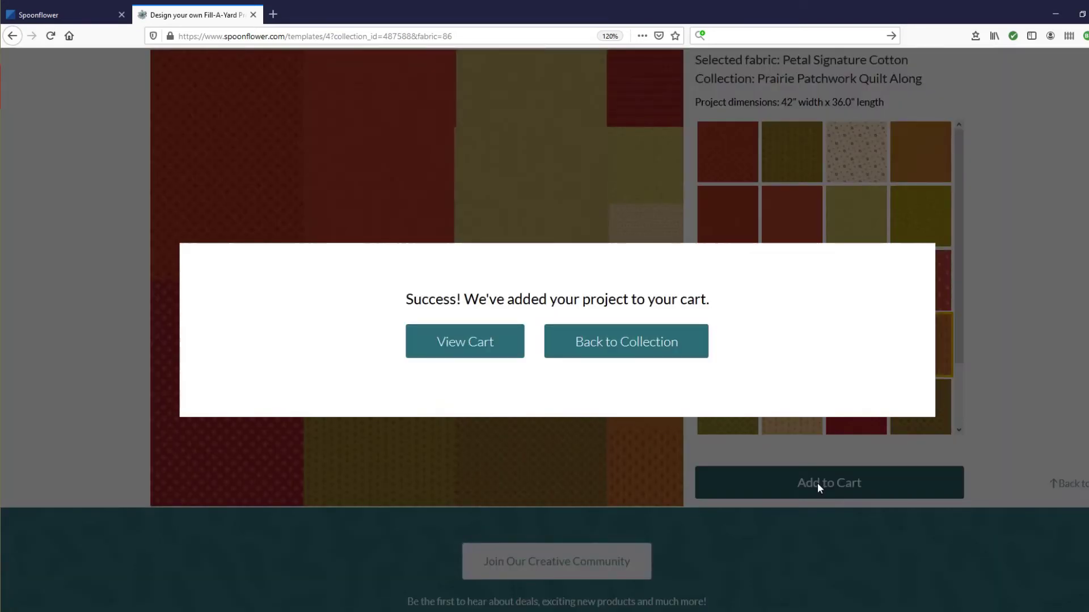
{"action": "left_click", "coordinate": [502, 341]}
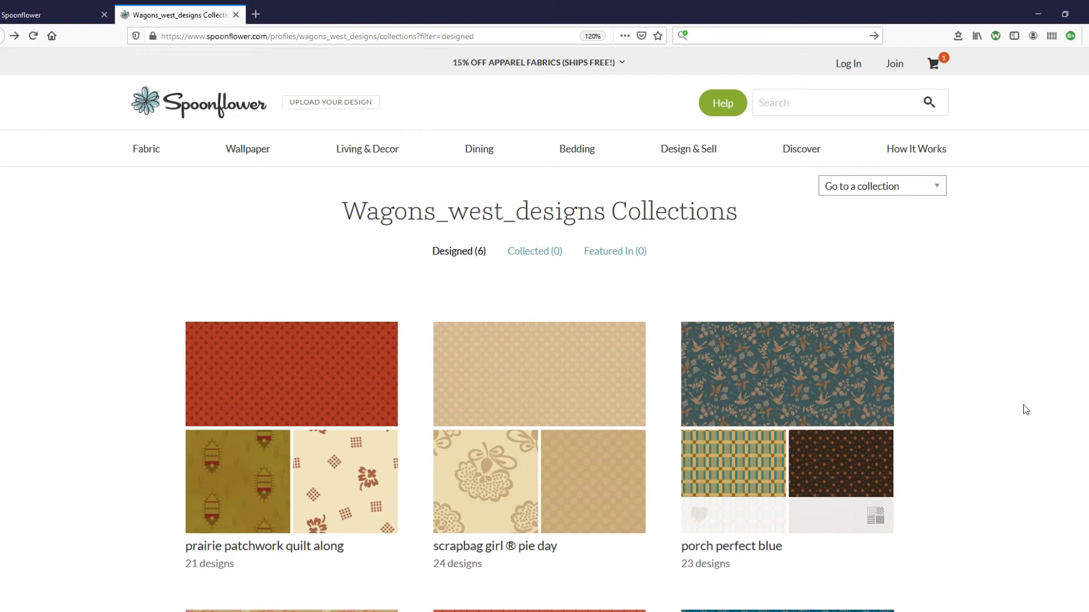
Open the Porch Perfect Blue collection by Wagons_west_designs and look through its designs.
{"action": "scroll", "coordinate": [1016, 396], "scroll_direction": "down", "scroll_amount": 2}
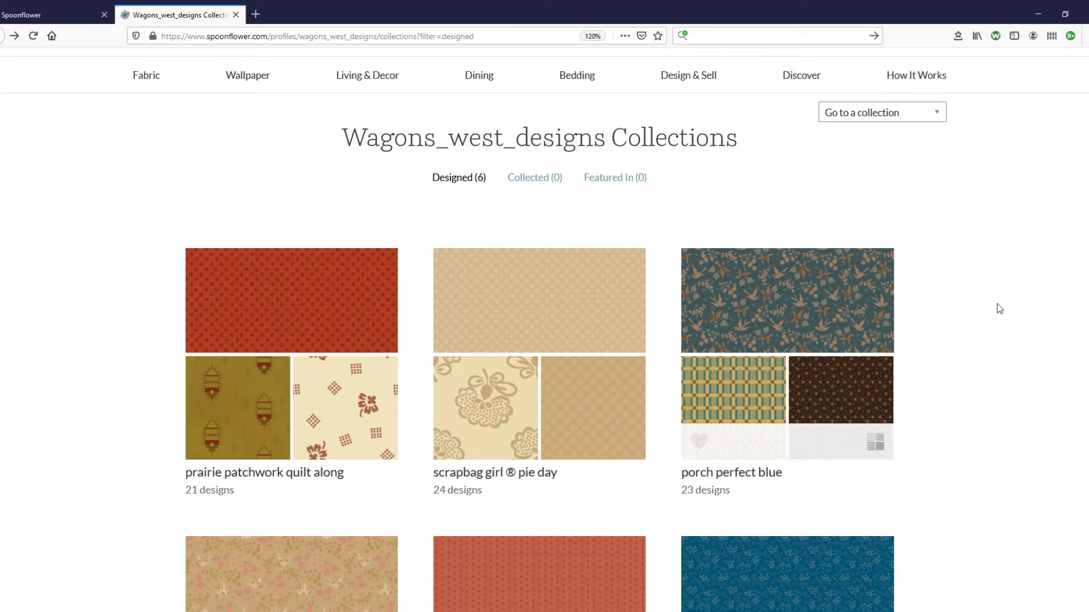
{"action": "left_click", "coordinate": [797, 313]}
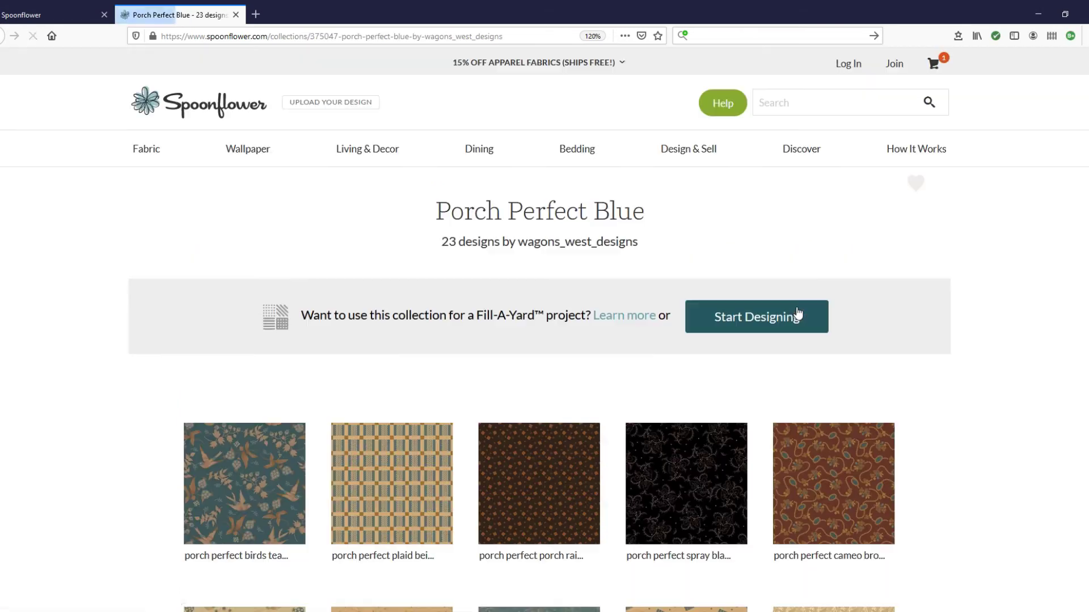
{"action": "scroll", "coordinate": [1043, 442], "scroll_direction": "down", "scroll_amount": 3}
{"action": "scroll", "coordinate": [1040, 421], "scroll_direction": "down", "scroll_amount": 7}
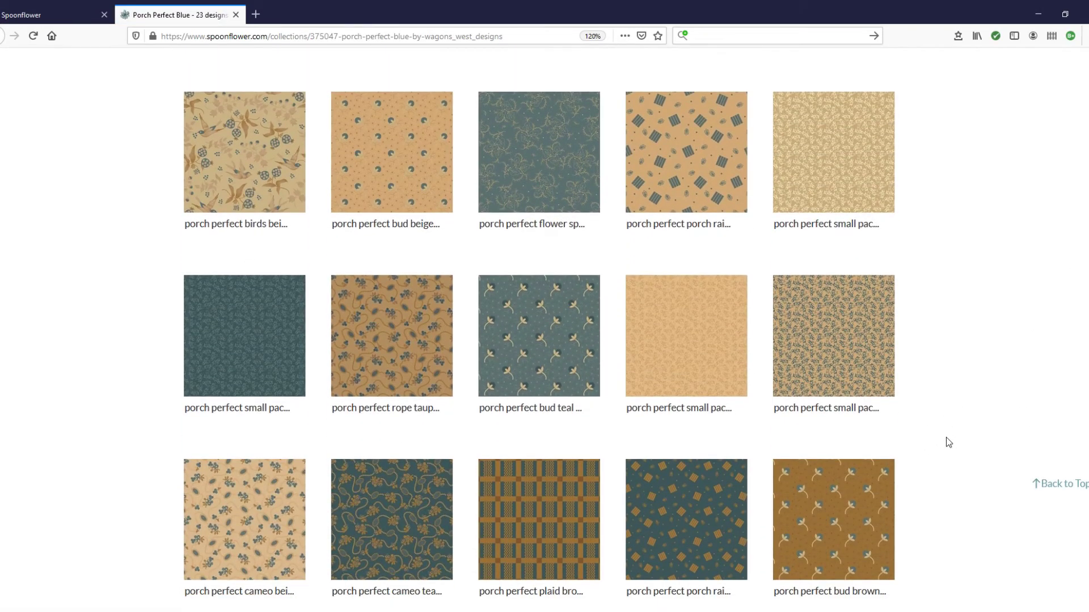
{"action": "scroll", "coordinate": [946, 439], "scroll_direction": "down", "scroll_amount": 2}
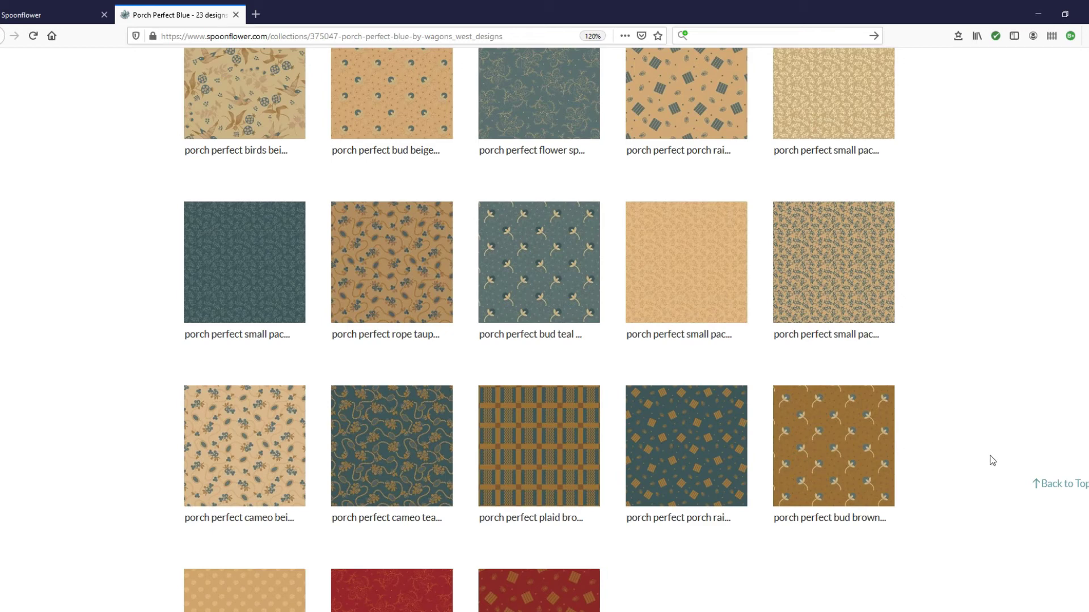
{"action": "scroll", "coordinate": [974, 440], "scroll_direction": "down", "scroll_amount": 5}
{"action": "scroll", "coordinate": [972, 457], "scroll_direction": "up", "scroll_amount": 5}
{"action": "scroll", "coordinate": [971, 459], "scroll_direction": "up", "scroll_amount": 5}
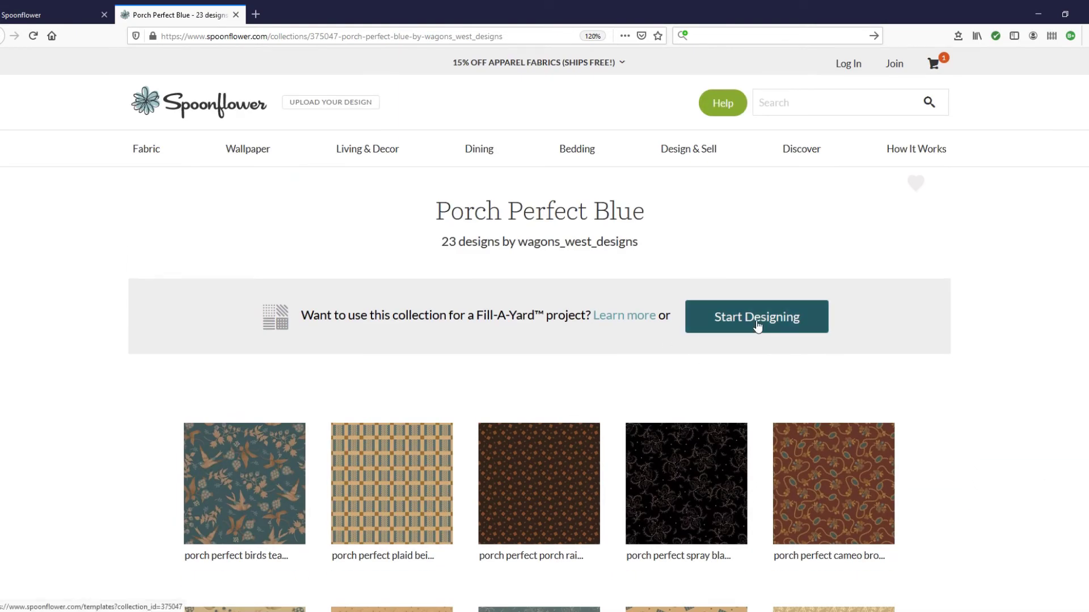
Start a Fill-A-Yard project from this collection with the 1 yard (up to 42 designs) cheater quilt template on Petal Signature Cotton.
{"action": "left_click", "coordinate": [757, 326]}
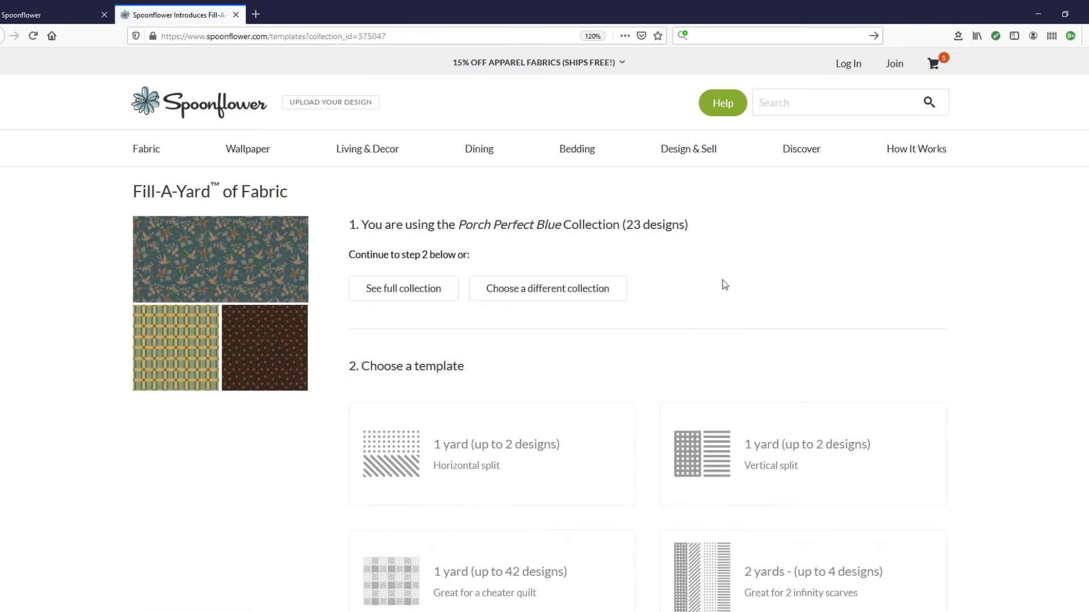
{"action": "scroll", "coordinate": [707, 259], "scroll_direction": "down", "scroll_amount": 1}
{"action": "scroll", "coordinate": [707, 259], "scroll_direction": "down", "scroll_amount": 5}
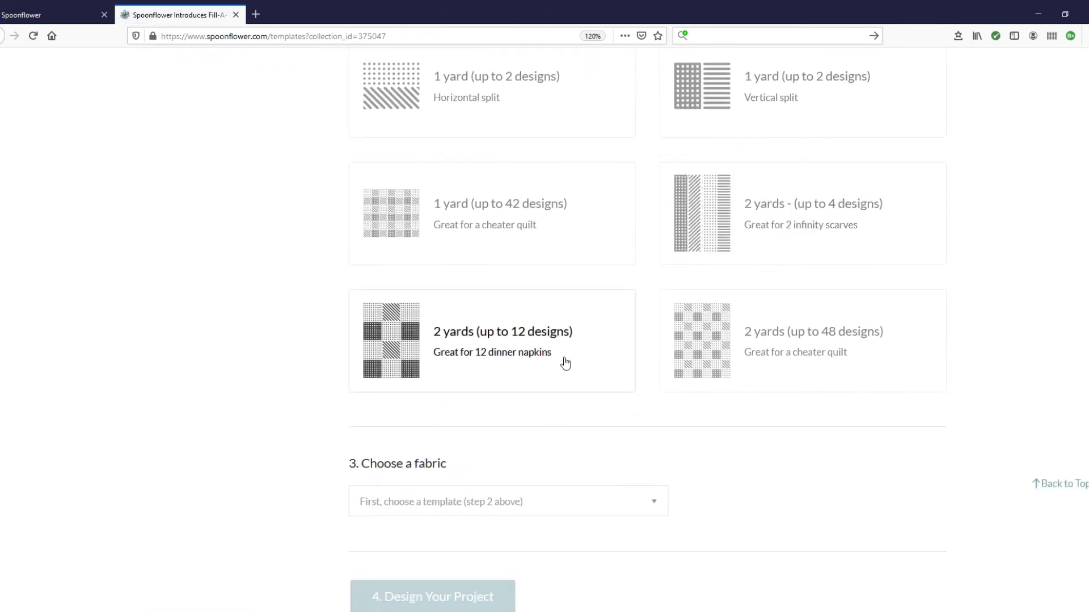
{"action": "left_click", "coordinate": [496, 209]}
{"action": "scroll", "coordinate": [727, 538], "scroll_direction": "down", "scroll_amount": 4}
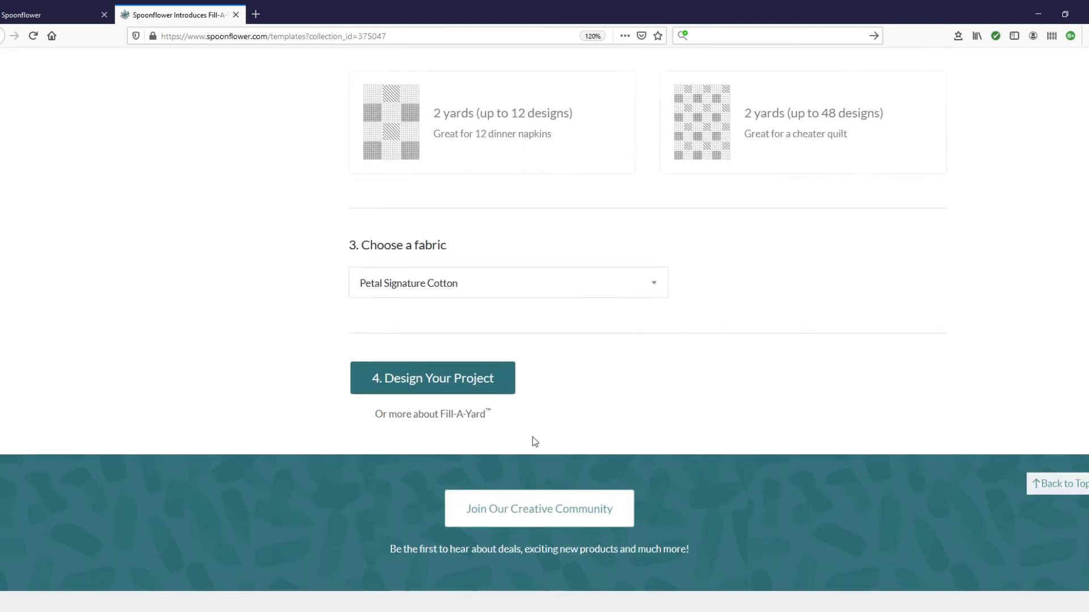
{"action": "left_click", "coordinate": [412, 378]}
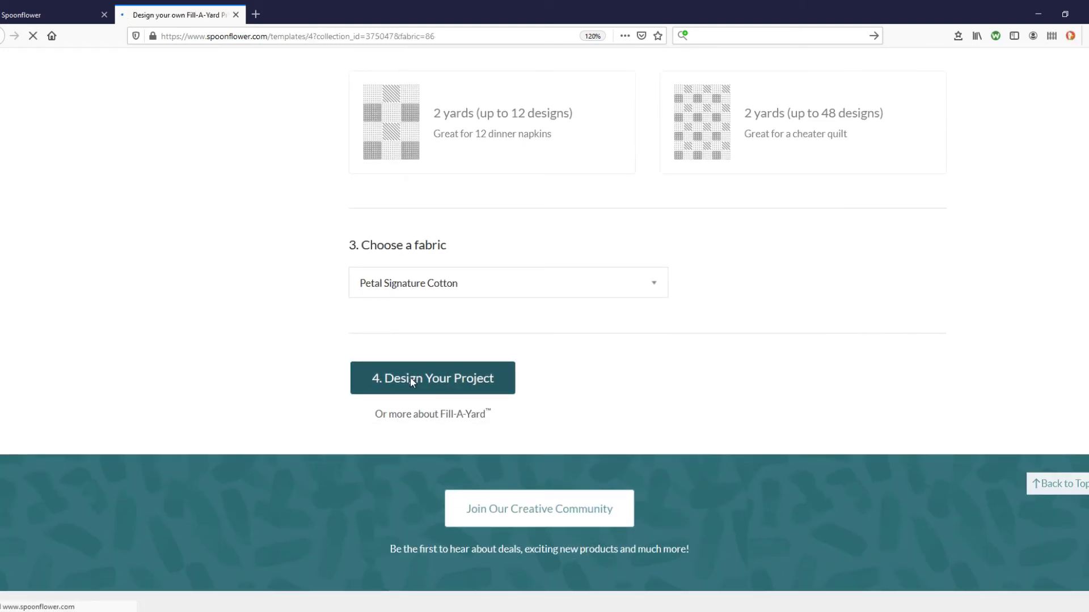
Fill the first two squares of the top row with the light muted teal flower-spray design.
{"action": "scroll", "coordinate": [1023, 397], "scroll_direction": "down", "scroll_amount": 4}
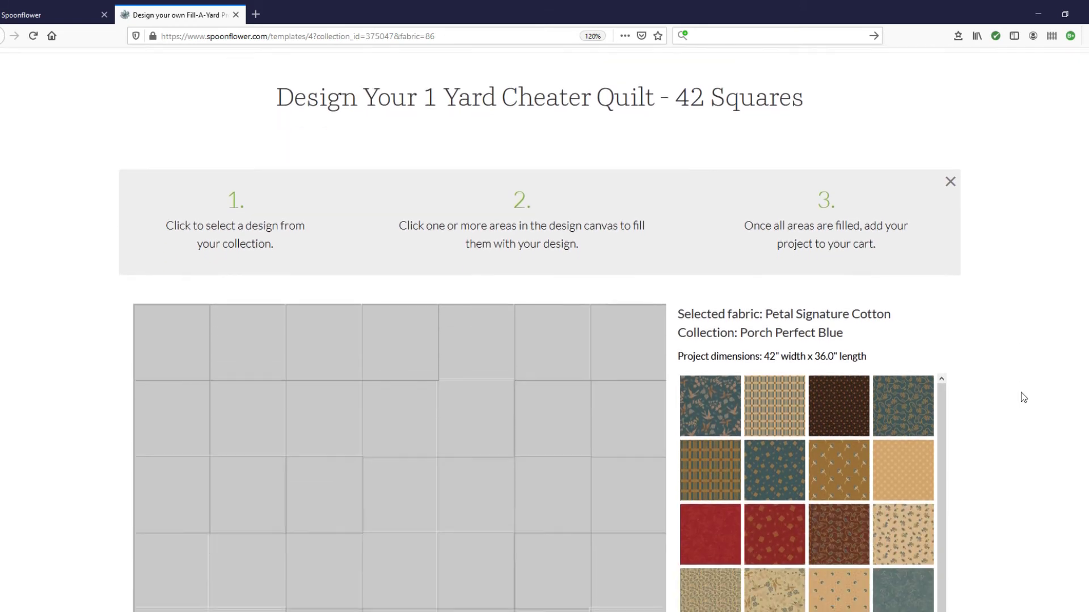
{"action": "scroll", "coordinate": [1023, 397], "scroll_direction": "down", "scroll_amount": 1}
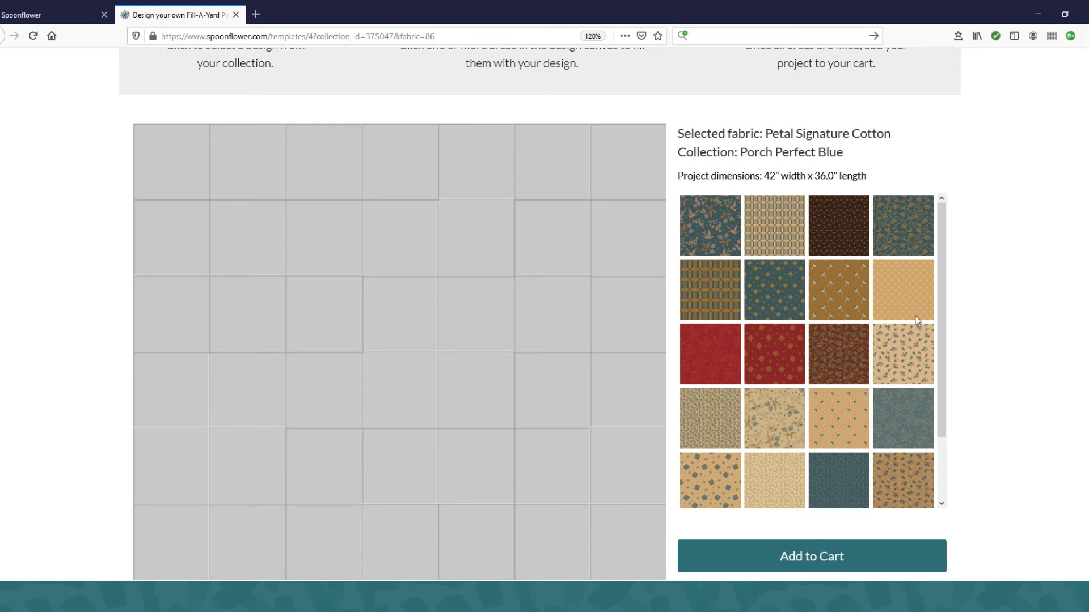
{"action": "left_click", "coordinate": [905, 417]}
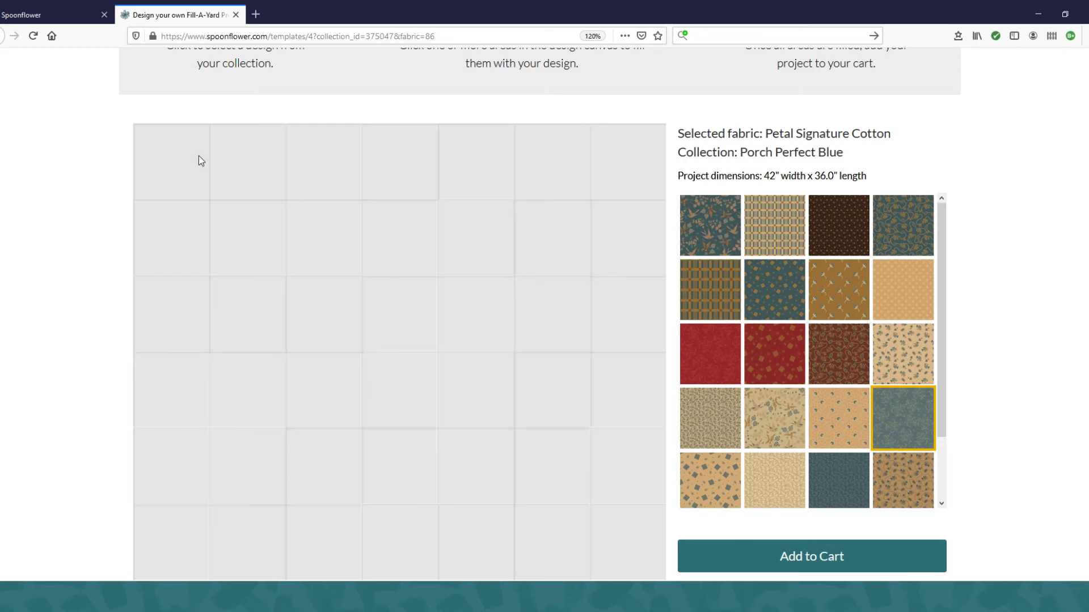
{"action": "left_click", "coordinate": [199, 156]}
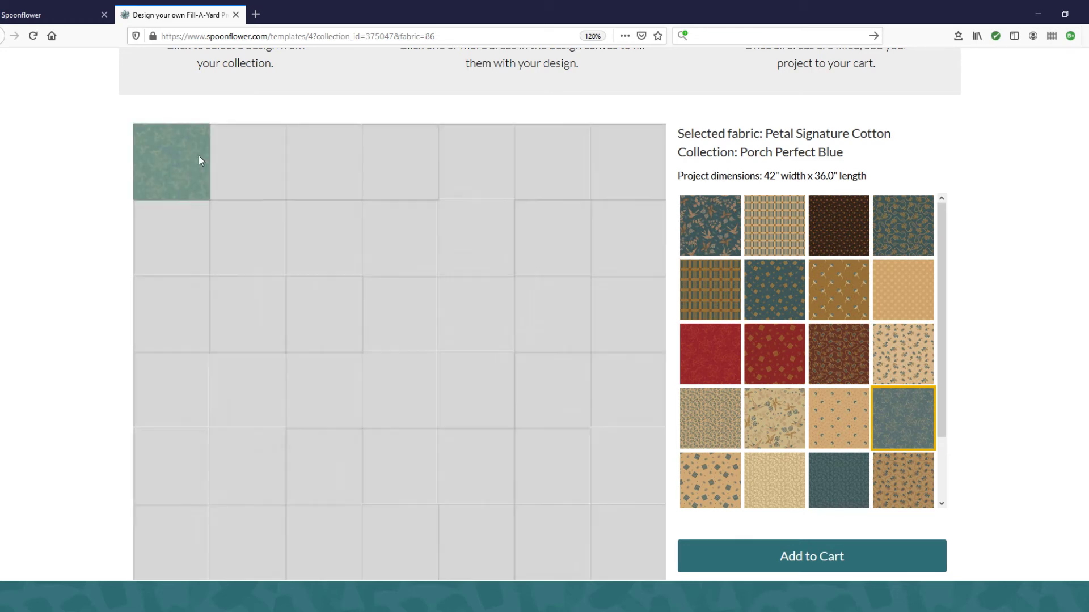
{"action": "left_click", "coordinate": [251, 167]}
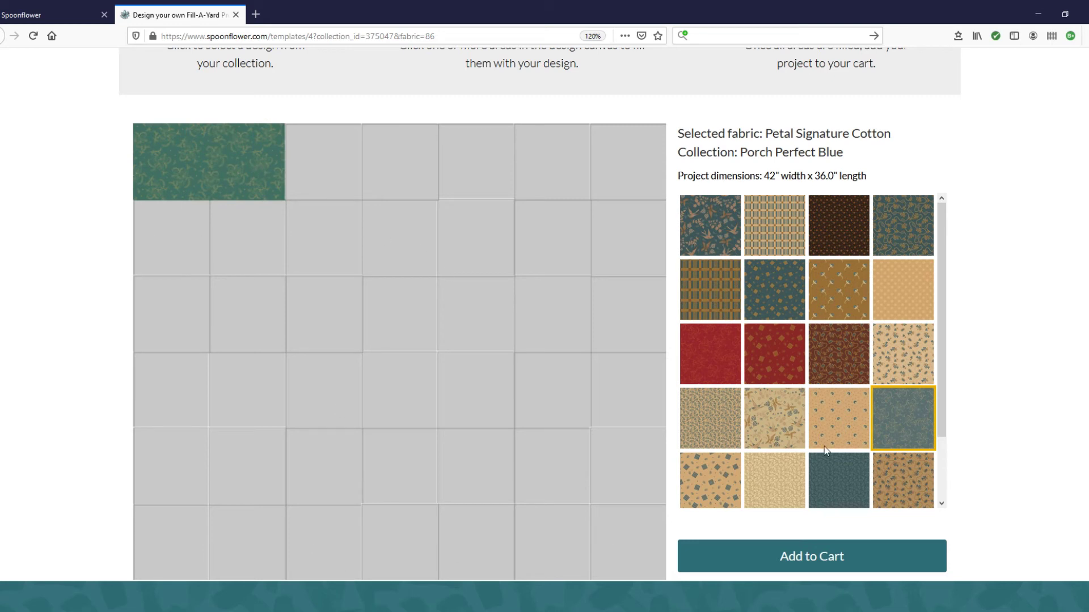
Fill the first two squares of row two with the teal and gold vine design and of row three with the teal birds design.
{"action": "left_click", "coordinate": [899, 231]}
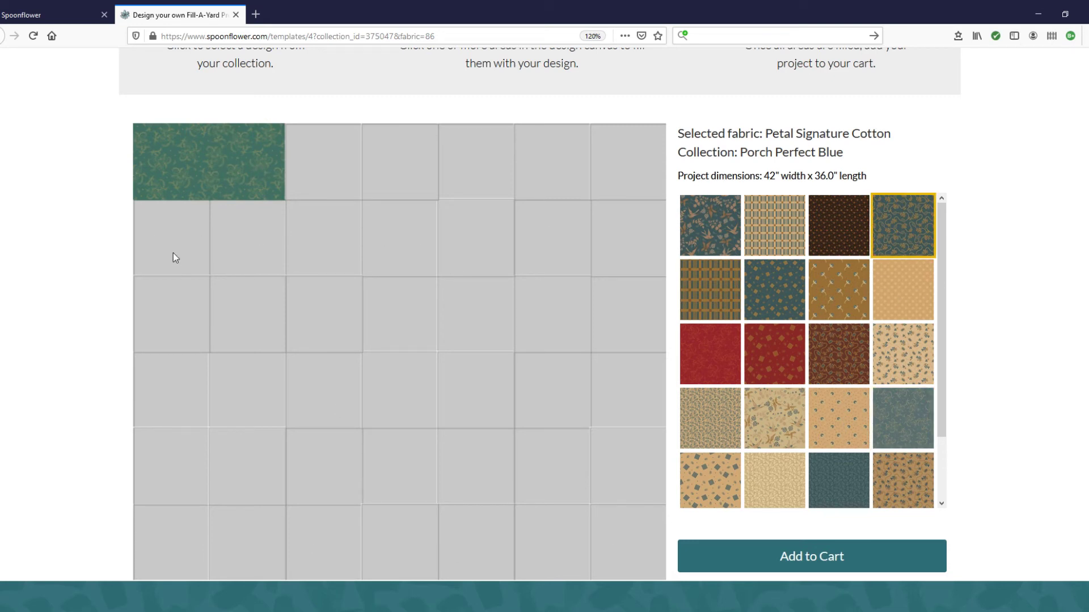
{"action": "left_click", "coordinate": [181, 239]}
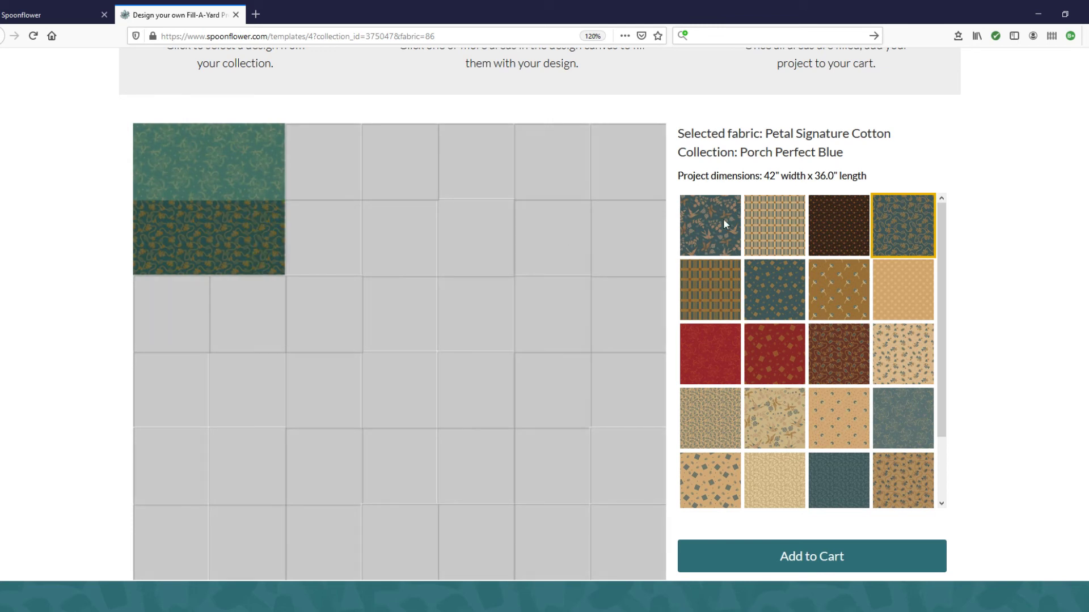
{"action": "left_click", "coordinate": [698, 234]}
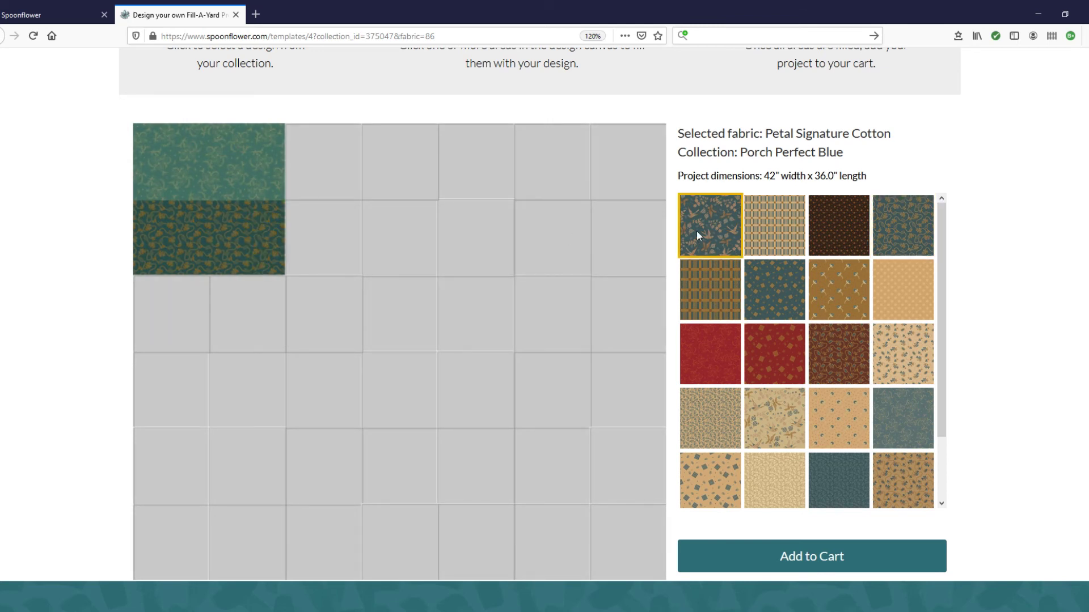
{"action": "left_click", "coordinate": [187, 308]}
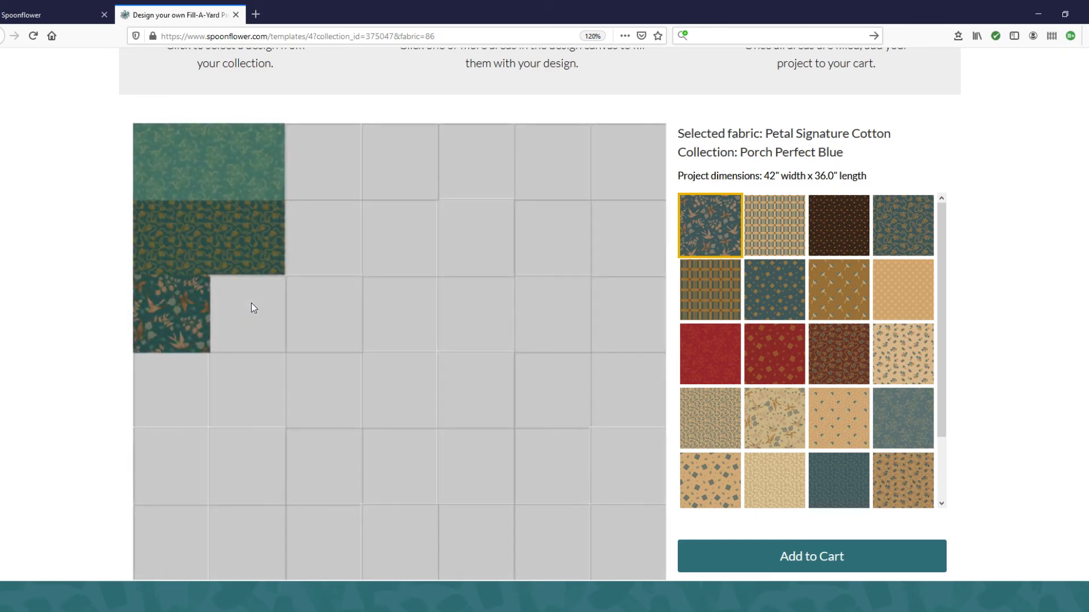
{"action": "left_click", "coordinate": [251, 305]}
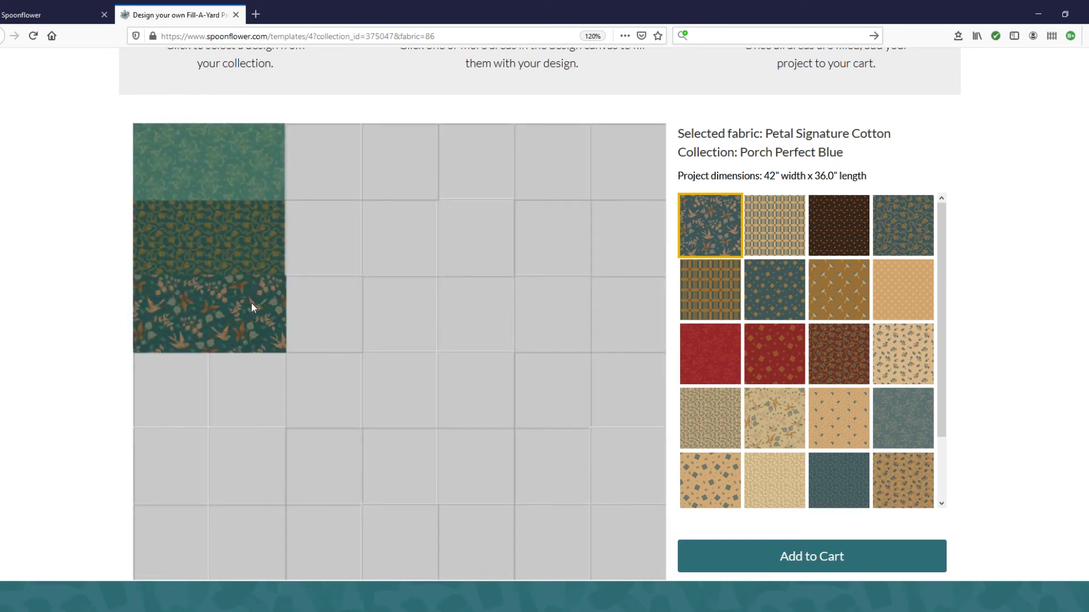
Fill the first two squares of the fourth row with the dark teal design with scattered gold squares.
{"action": "left_click", "coordinate": [770, 297]}
{"action": "left_click", "coordinate": [151, 391]}
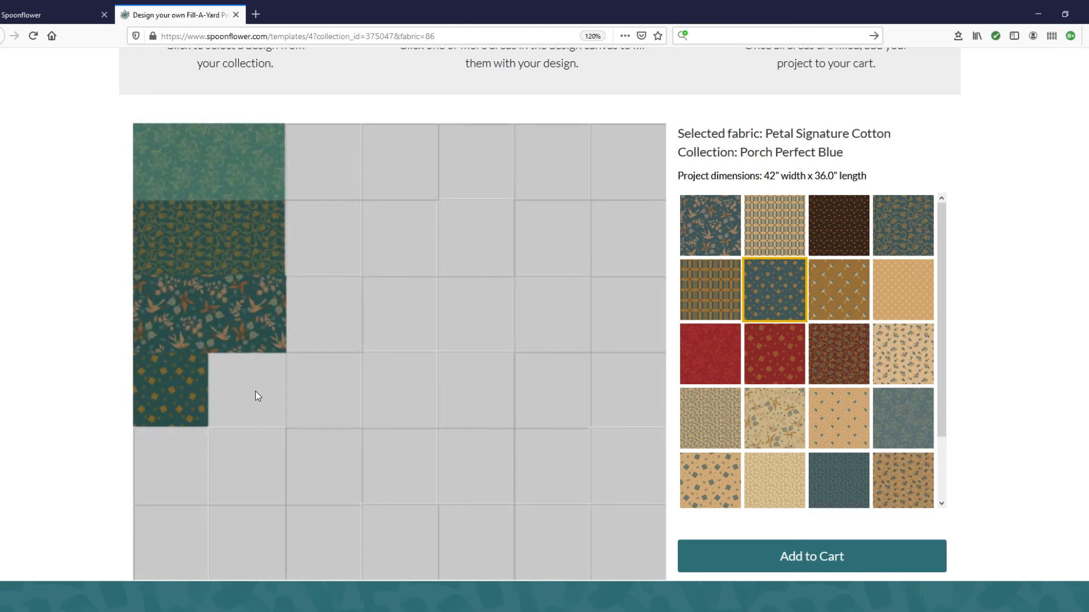
Fill the first two squares of the fifth row with the dark teal tone-on-tone small-print design.
{"action": "scroll", "coordinate": [846, 385], "scroll_direction": "down", "scroll_amount": 2}
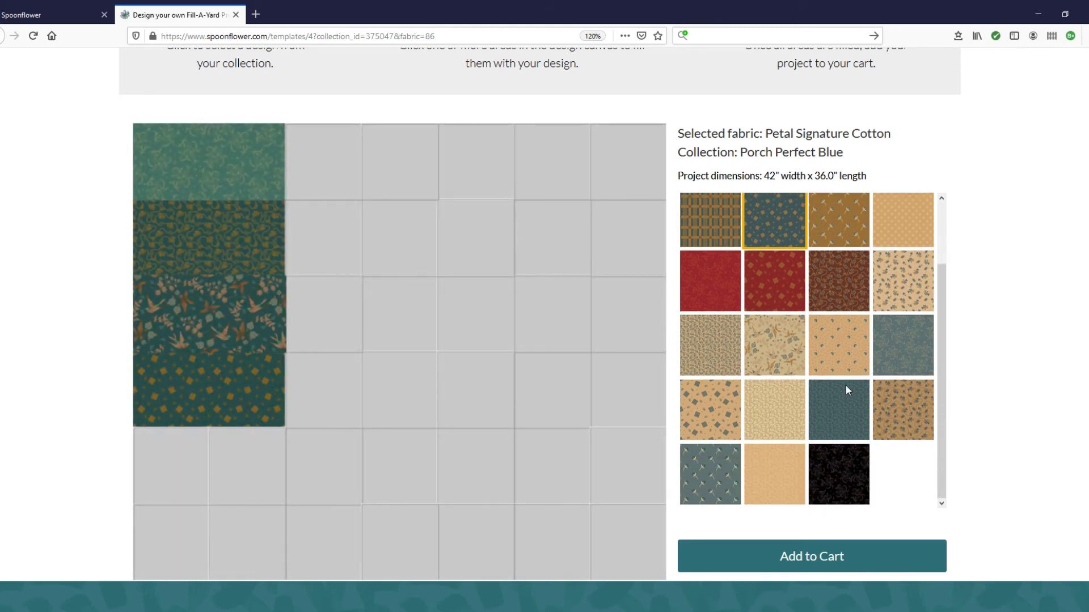
{"action": "left_click", "coordinate": [833, 405]}
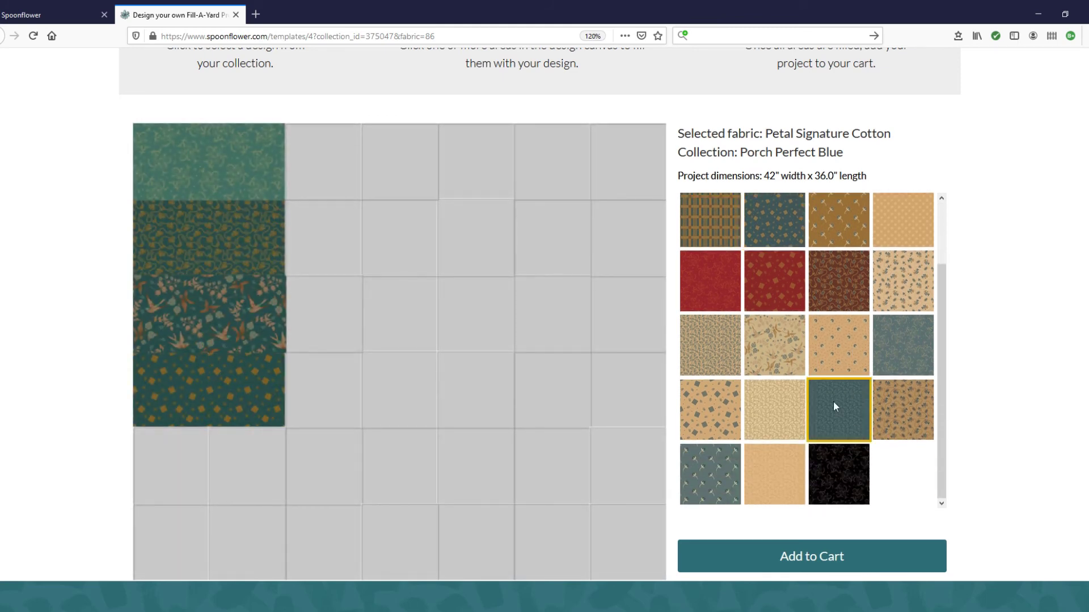
{"action": "left_click", "coordinate": [174, 468]}
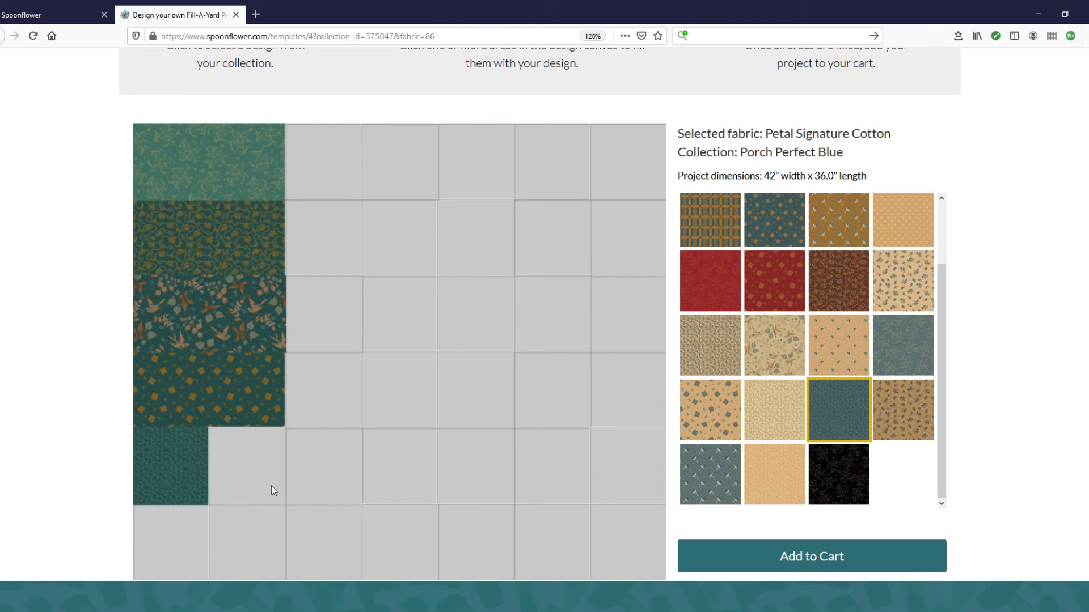
{"action": "left_click", "coordinate": [271, 486]}
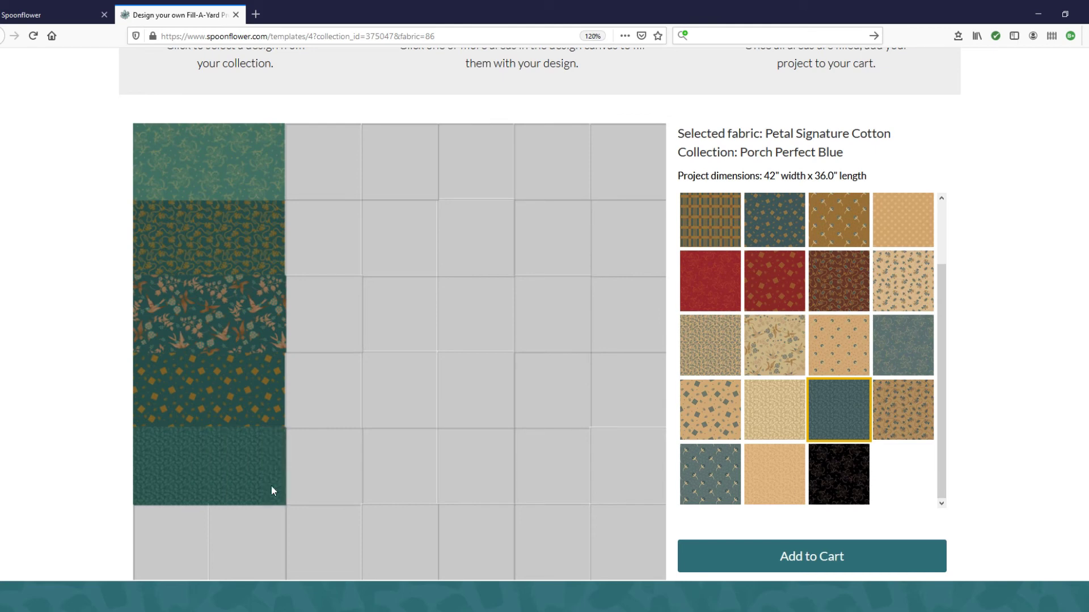
Fill the first two squares of the bottom row with the teal design with small cream flowers.
{"action": "left_click", "coordinate": [704, 487]}
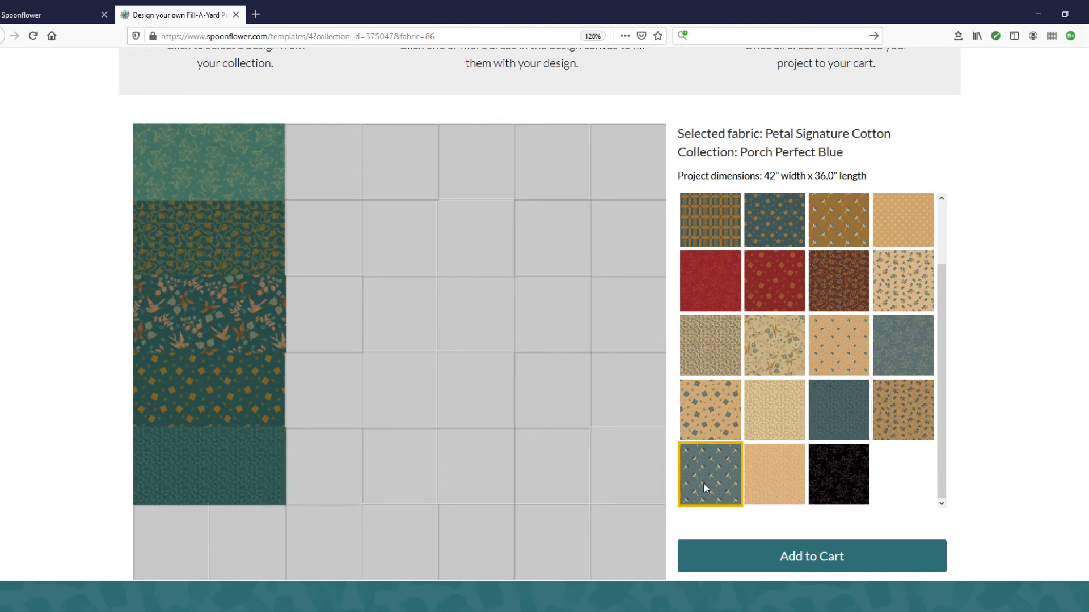
{"action": "left_click", "coordinate": [153, 534]}
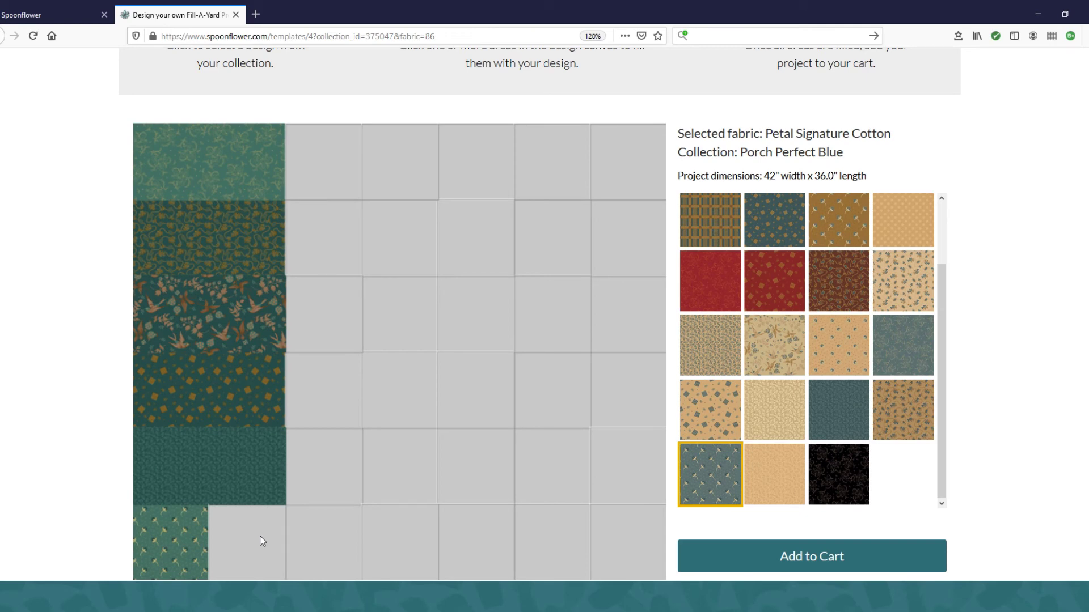
{"action": "left_click", "coordinate": [259, 536]}
{"action": "scroll", "coordinate": [410, 515], "scroll_direction": "up", "scroll_amount": 4}
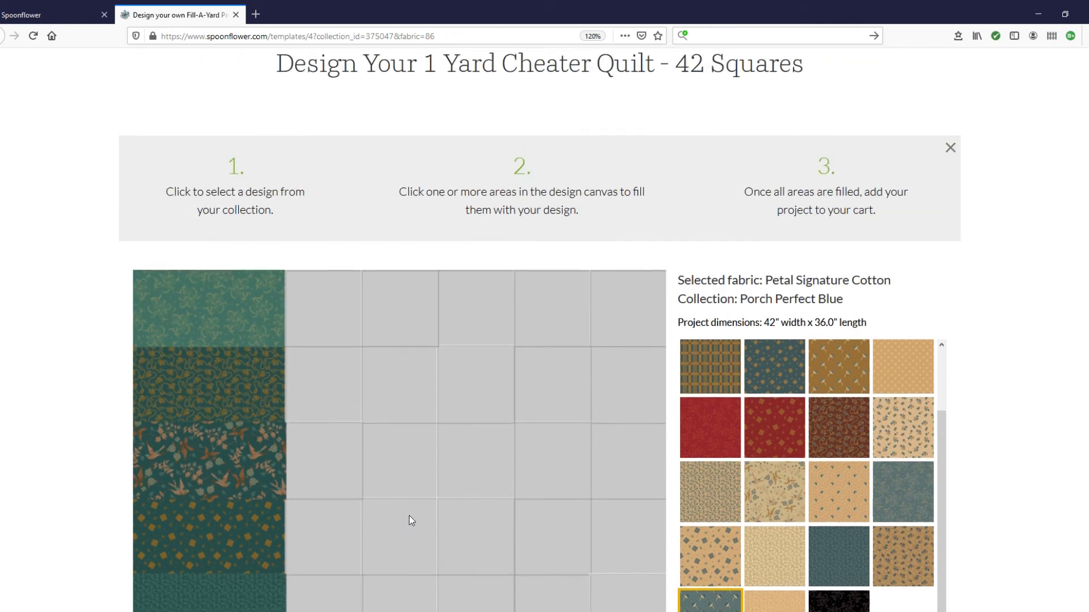
{"action": "scroll", "coordinate": [553, 345], "scroll_direction": "down", "scroll_amount": 4}
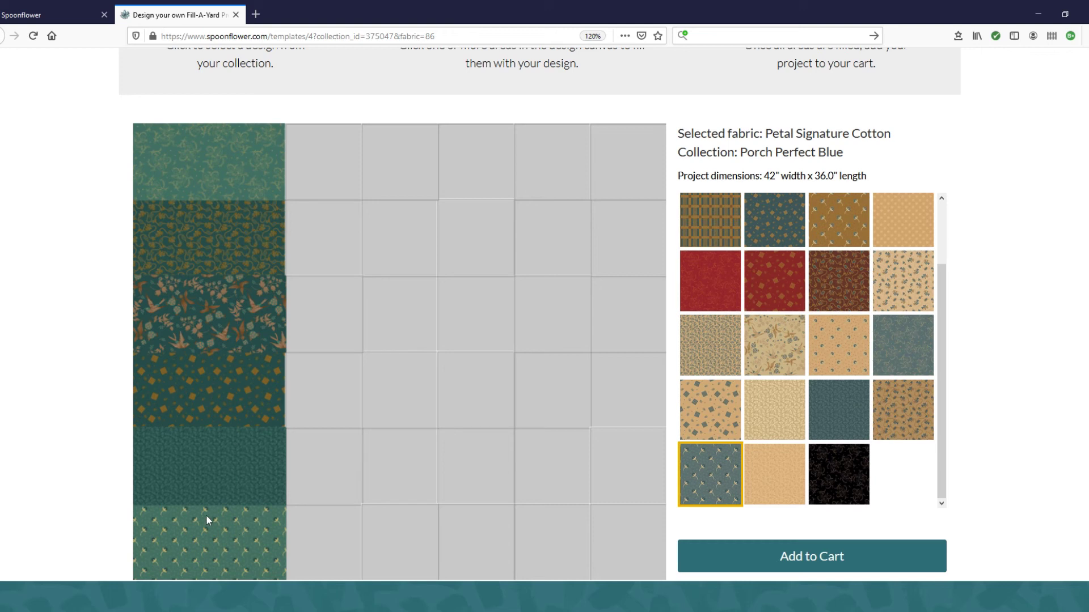
Fill the third and fourth squares of the top row with the light muted teal flower-spray design.
{"action": "left_click", "coordinate": [906, 338]}
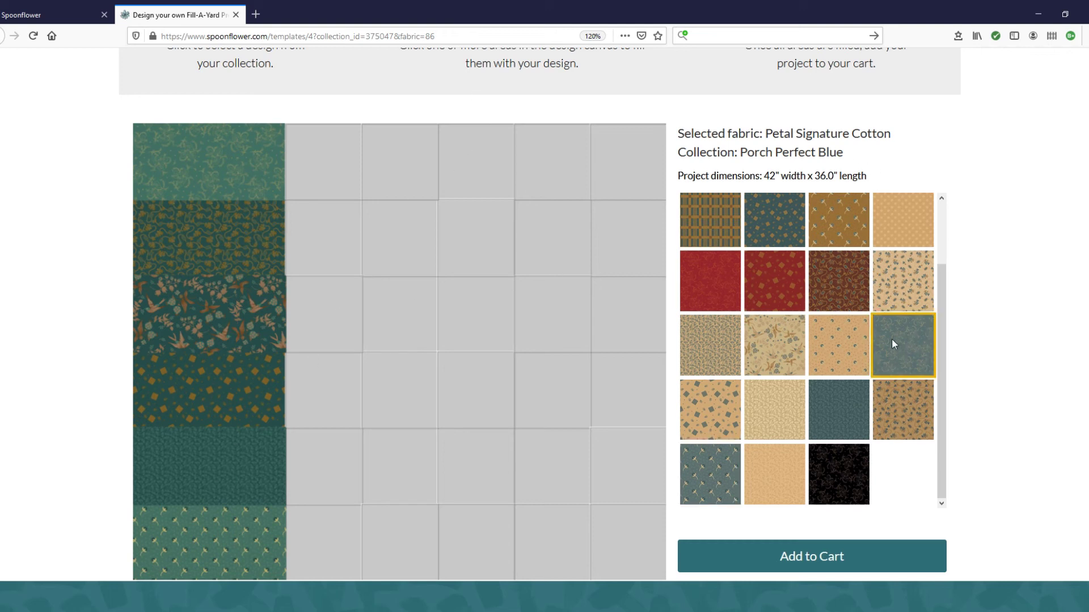
{"action": "left_click", "coordinate": [326, 157]}
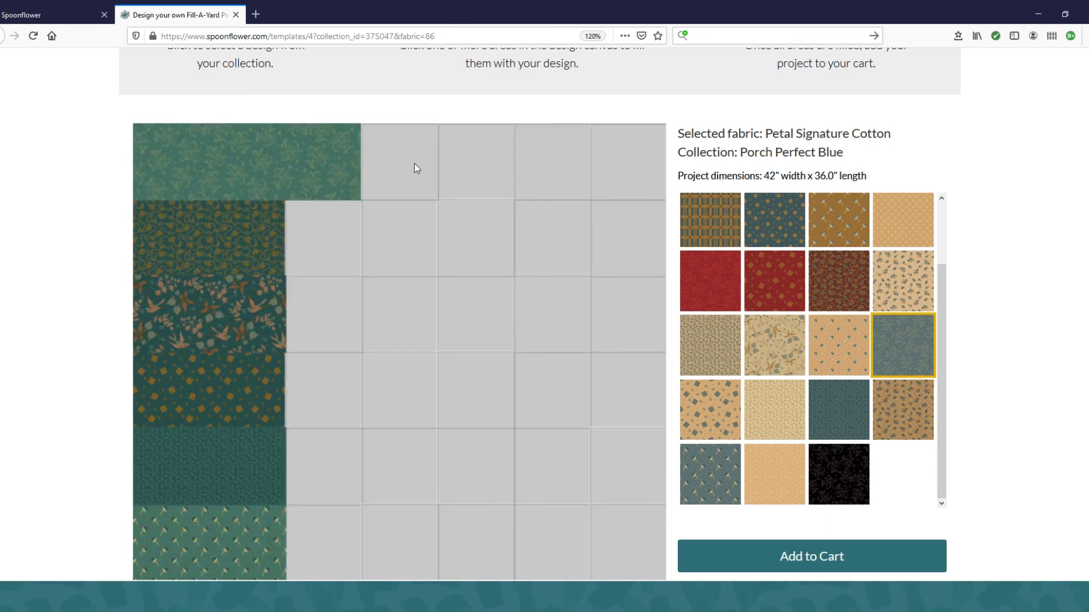
{"action": "left_click", "coordinate": [417, 168]}
Fill the third and fourth squares of the second row with the teal and gold vine design.
{"action": "scroll", "coordinate": [848, 372], "scroll_direction": "up", "scroll_amount": 2}
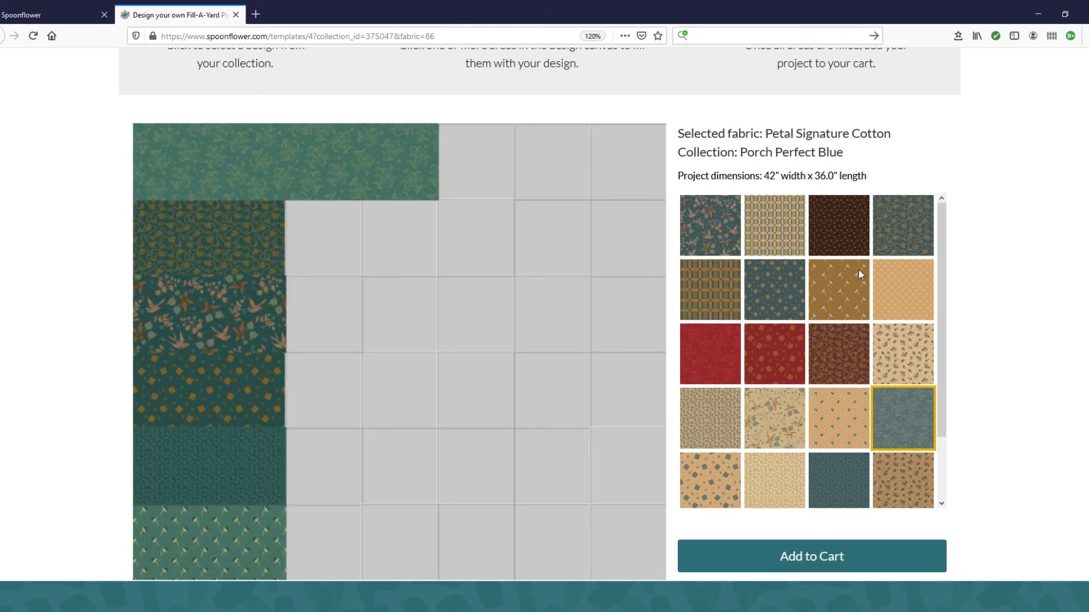
{"action": "left_click", "coordinate": [884, 229]}
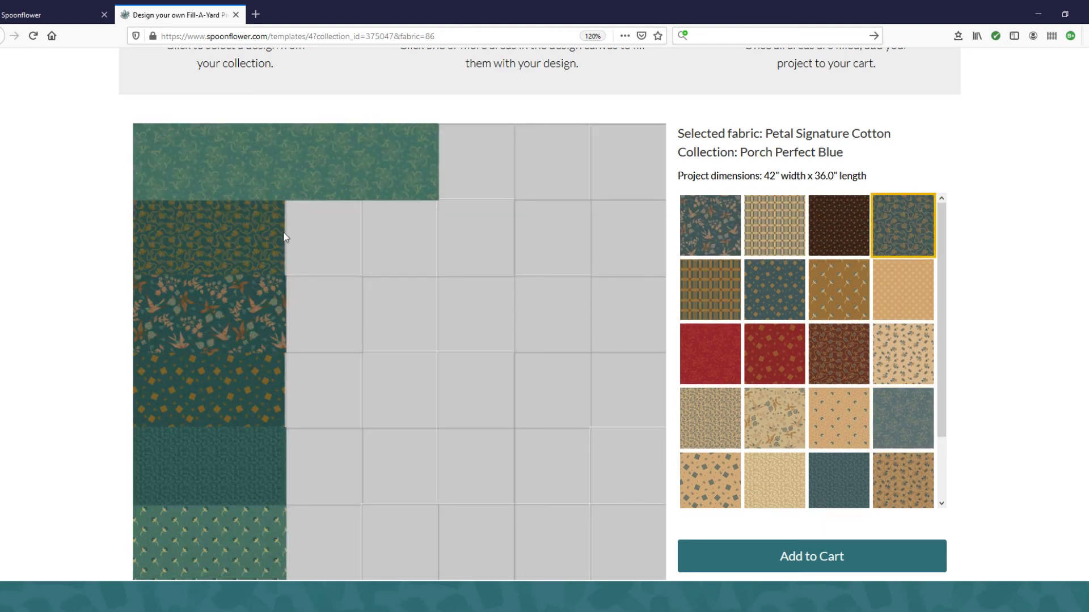
{"action": "left_click", "coordinate": [324, 222]}
{"action": "left_click", "coordinate": [403, 223]}
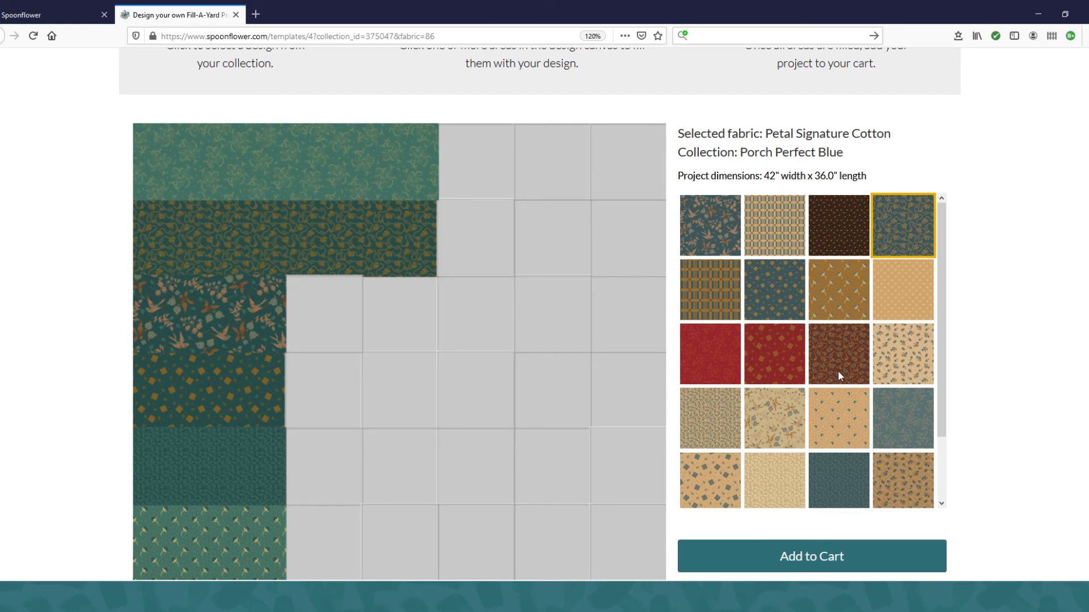
Replace the first two squares of the second row with the light muted teal flower-spray design.
{"action": "left_click", "coordinate": [908, 422]}
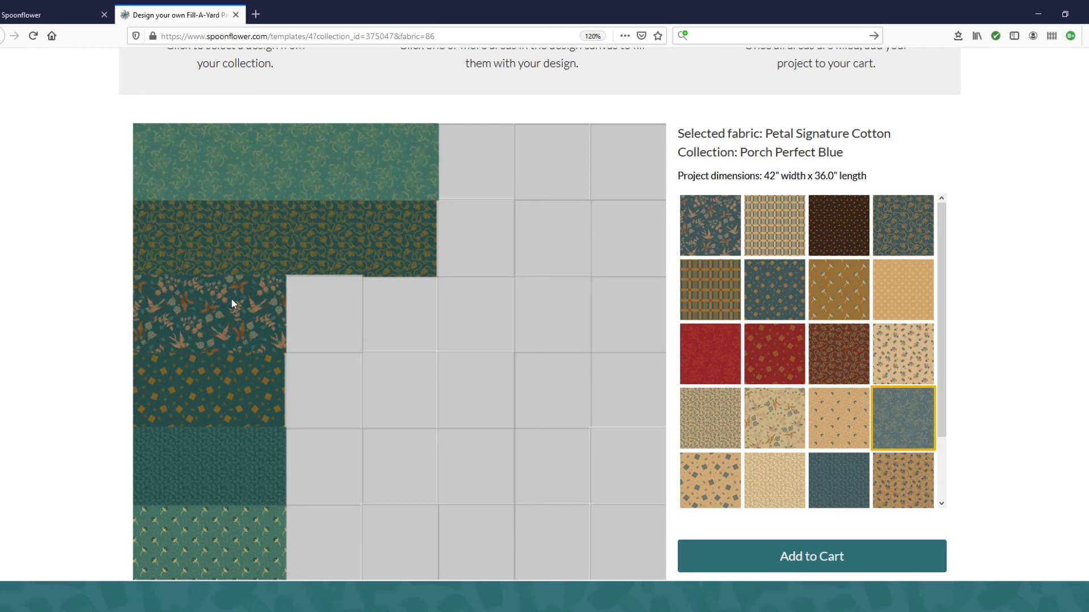
{"action": "left_click", "coordinate": [175, 236]}
{"action": "left_click", "coordinate": [249, 233]}
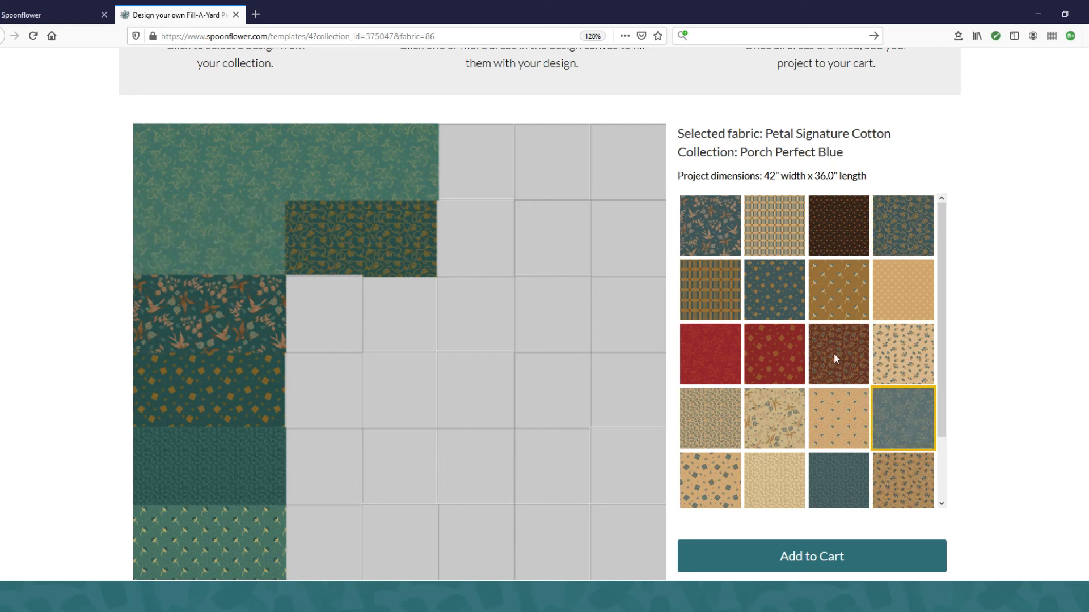
Replace the third and fourth squares of the top row with the teal and gold vine design.
{"action": "left_click", "coordinate": [901, 237]}
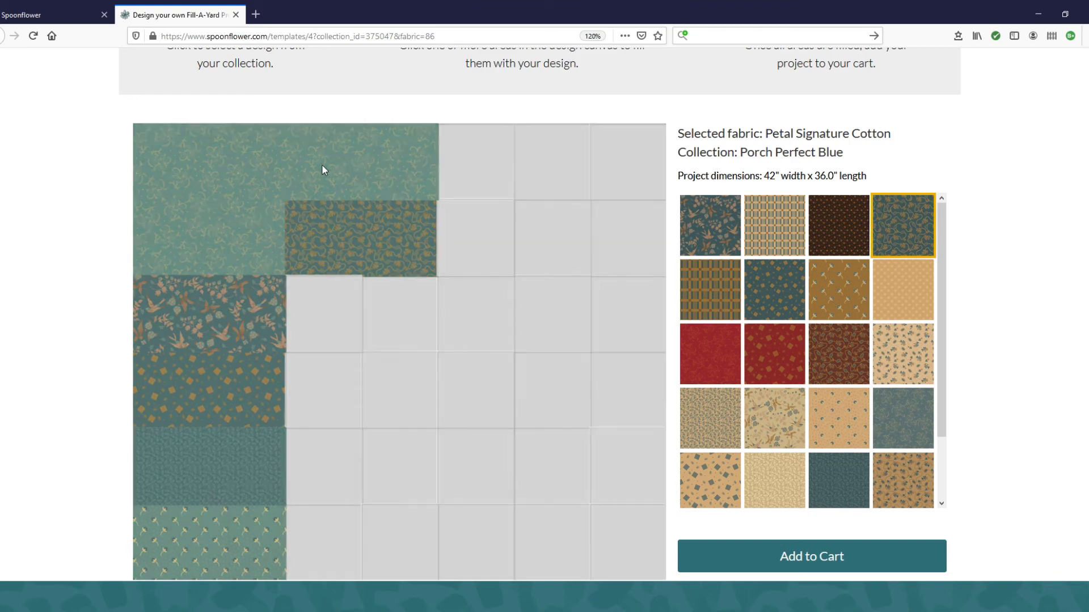
{"action": "left_click", "coordinate": [322, 167]}
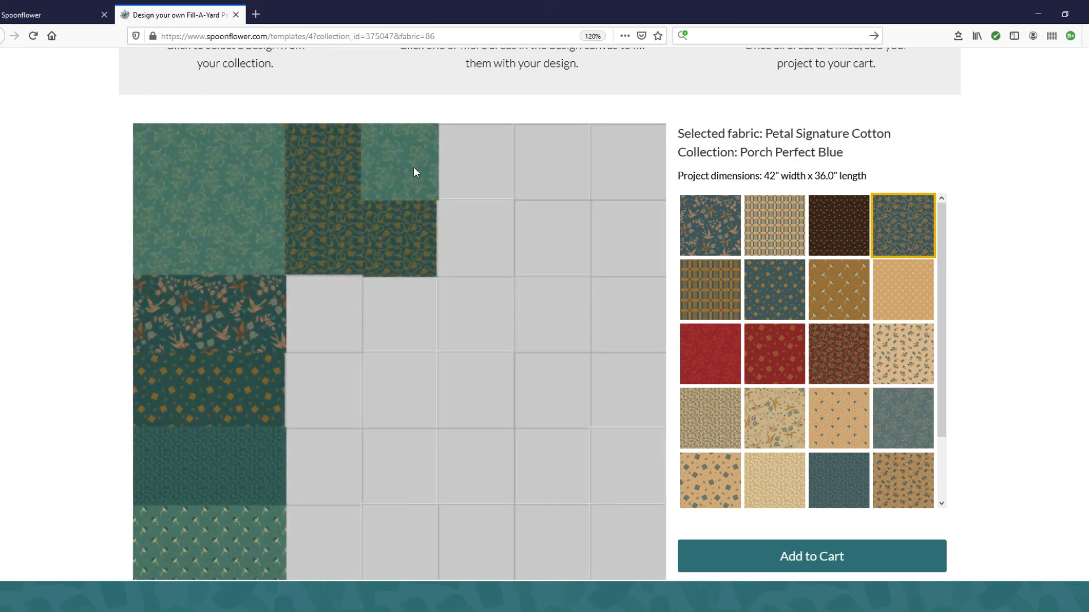
{"action": "left_click", "coordinate": [413, 167]}
Try the gold and teal plaid design in the first square of the third row.
{"action": "scroll", "coordinate": [502, 404], "scroll_direction": "down", "scroll_amount": 3}
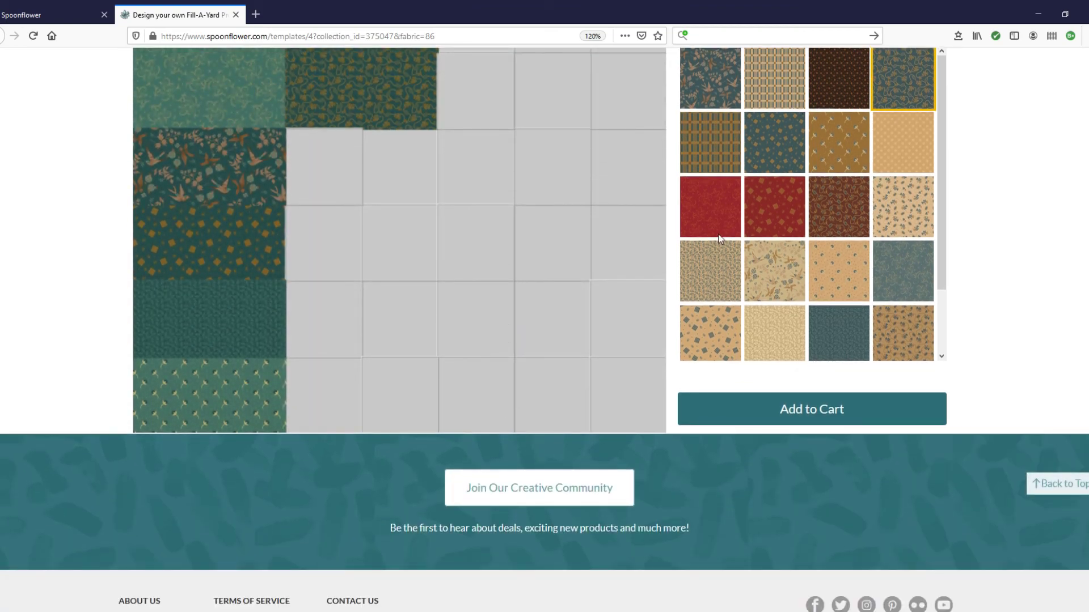
{"action": "scroll", "coordinate": [719, 238], "scroll_direction": "up", "scroll_amount": 5}
{"action": "left_click", "coordinate": [711, 378]}
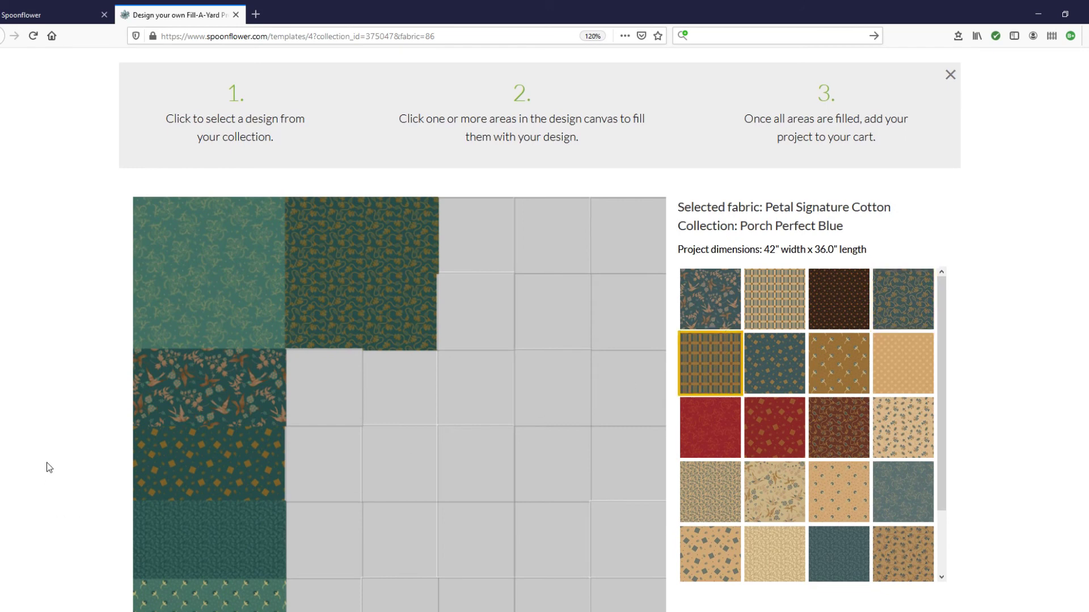
{"action": "left_click", "coordinate": [175, 391]}
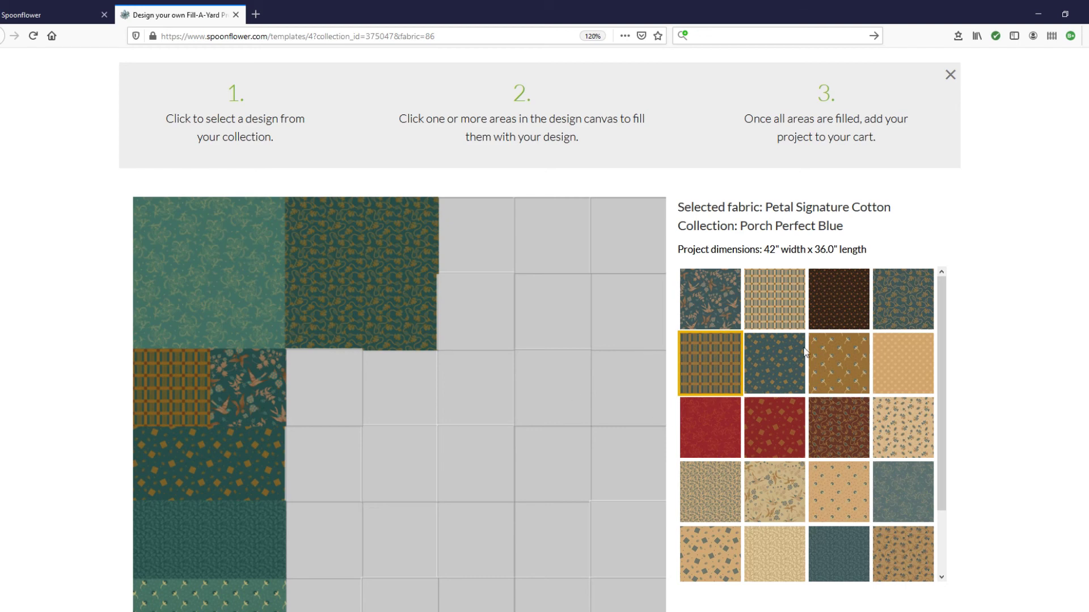
{"action": "left_click", "coordinate": [781, 363]}
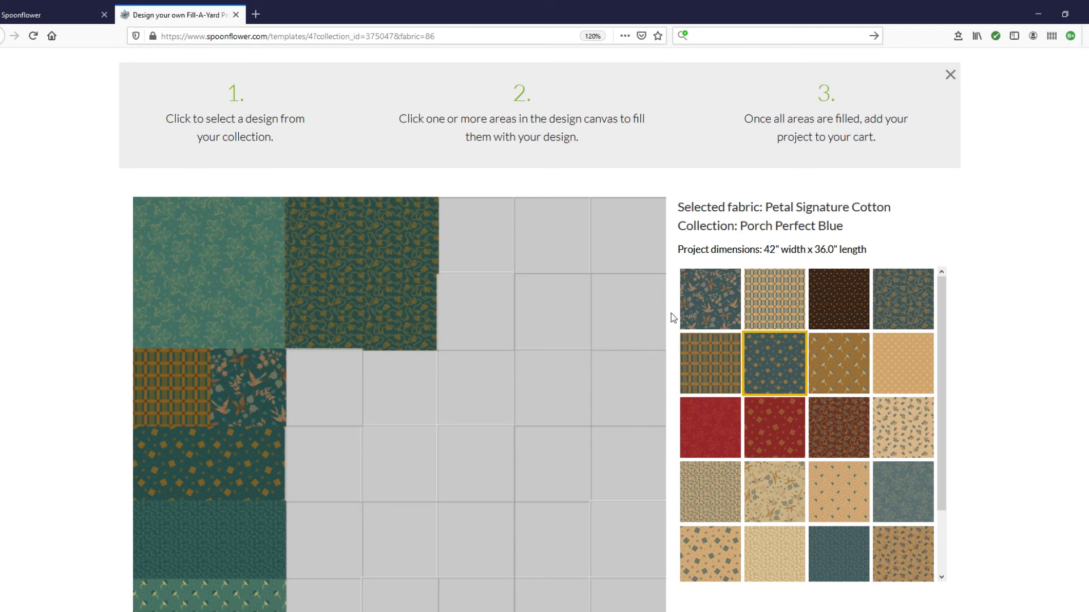
Apply the teal birds design to the first square of row three and the first two squares of row four.
{"action": "left_click", "coordinate": [708, 307]}
{"action": "left_click", "coordinate": [171, 386]}
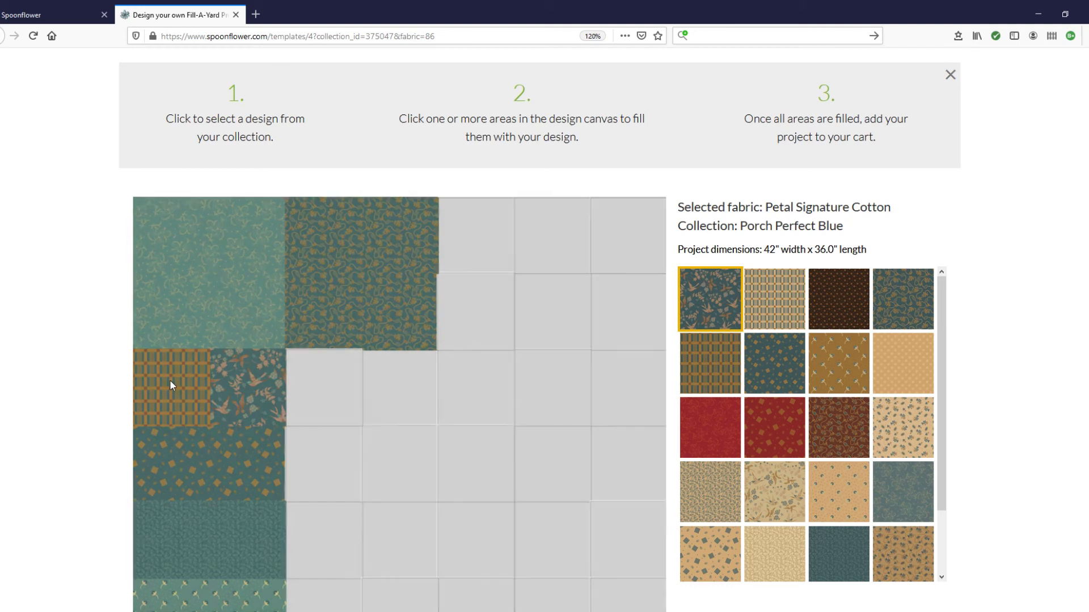
{"action": "left_click", "coordinate": [165, 454]}
{"action": "left_click", "coordinate": [250, 457]}
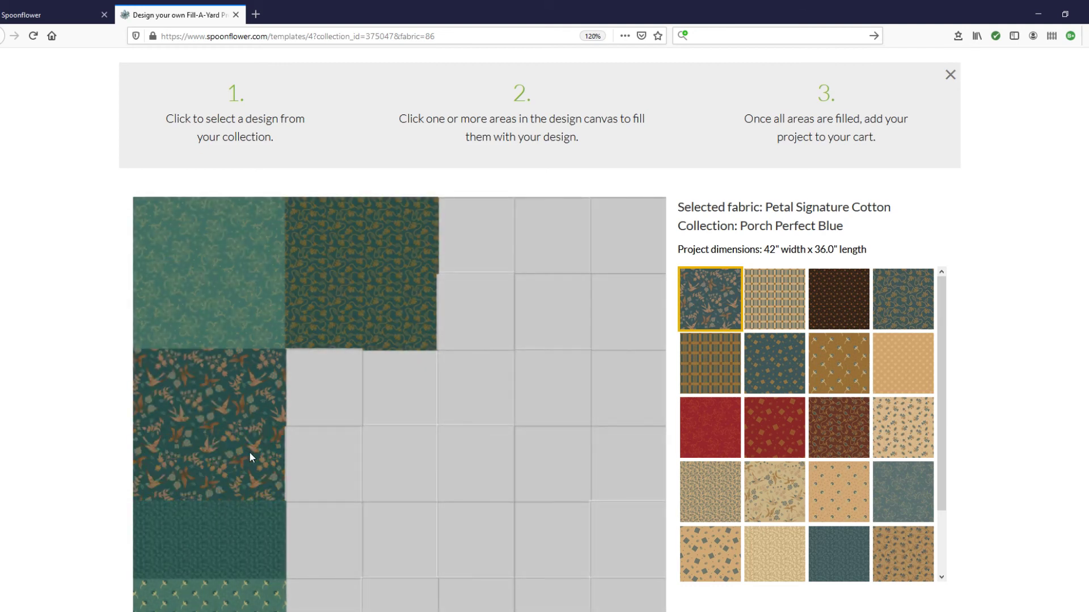
Replace the first two squares of the bottom row with the dark teal tone-on-tone small-print design.
{"action": "scroll", "coordinate": [348, 463], "scroll_direction": "down", "scroll_amount": 3}
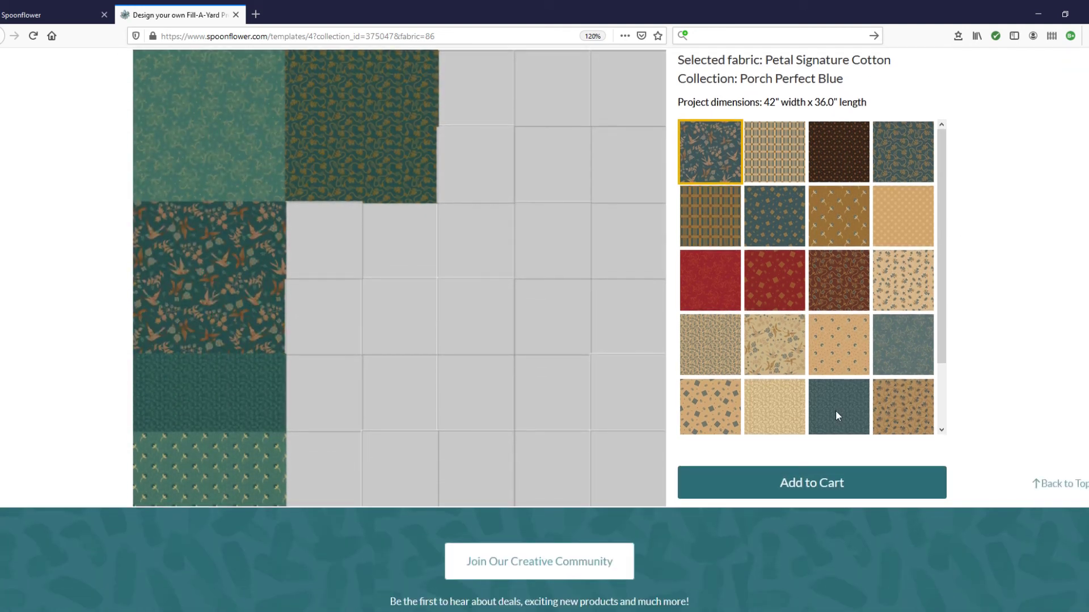
{"action": "left_click", "coordinate": [835, 410]}
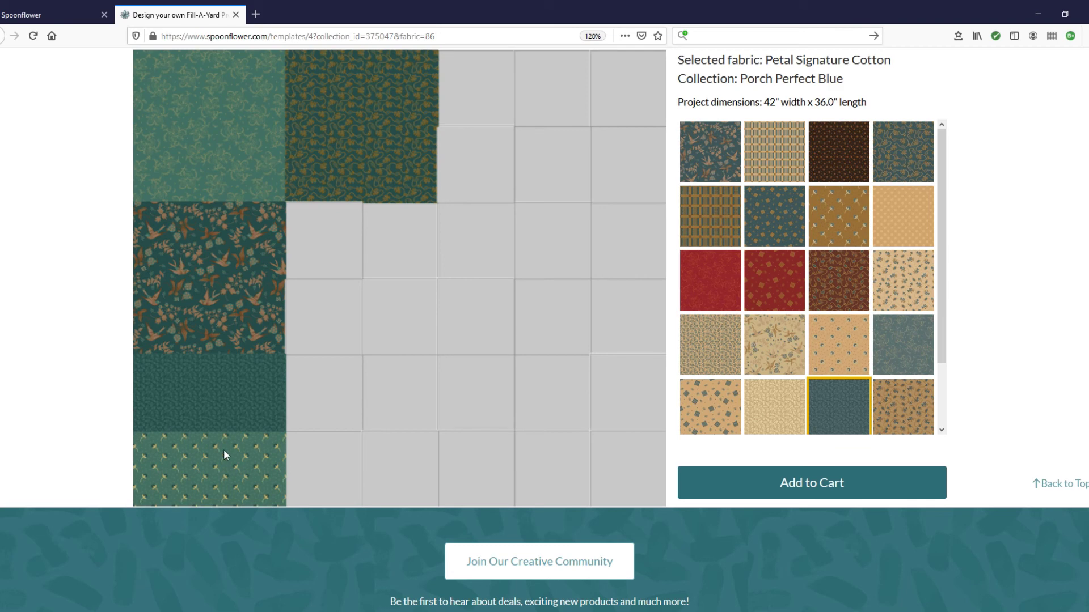
{"action": "left_click", "coordinate": [175, 450]}
{"action": "left_click", "coordinate": [260, 464]}
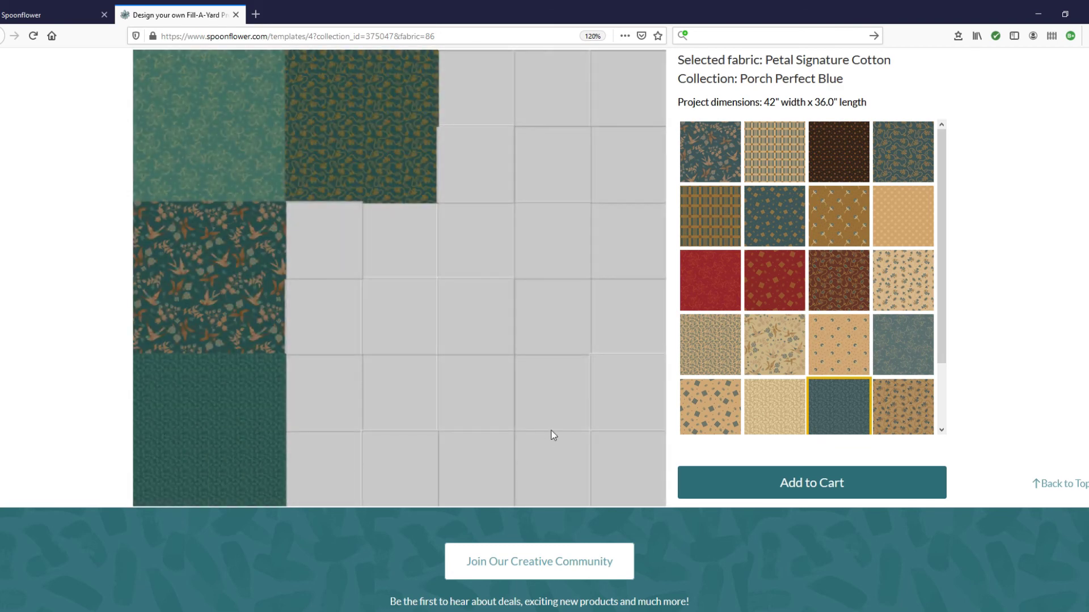
Fill the third and fourth squares of rows three and four with the dark teal design with scattered gold squares.
{"action": "scroll", "coordinate": [620, 376], "scroll_direction": "up", "scroll_amount": 2}
{"action": "left_click", "coordinate": [776, 292]}
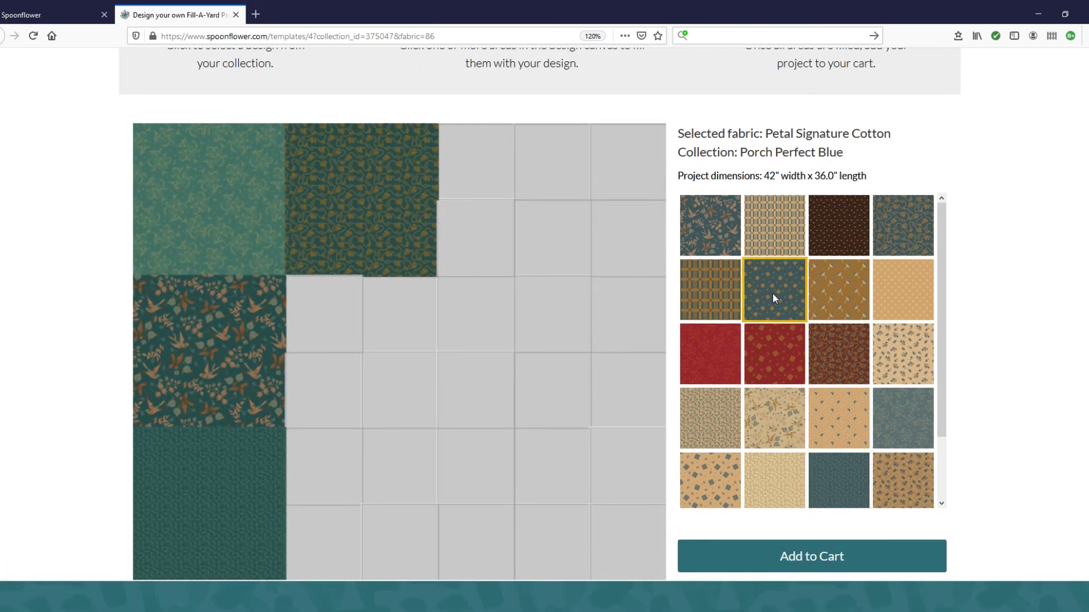
{"action": "left_click", "coordinate": [328, 303]}
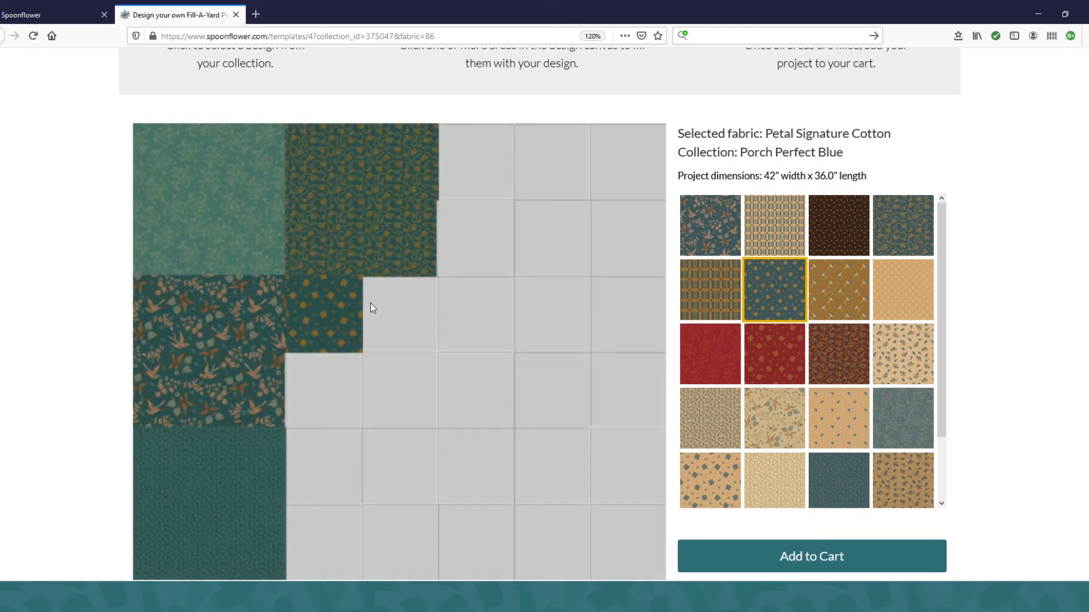
{"action": "left_click", "coordinate": [370, 303]}
{"action": "left_click", "coordinate": [318, 372]}
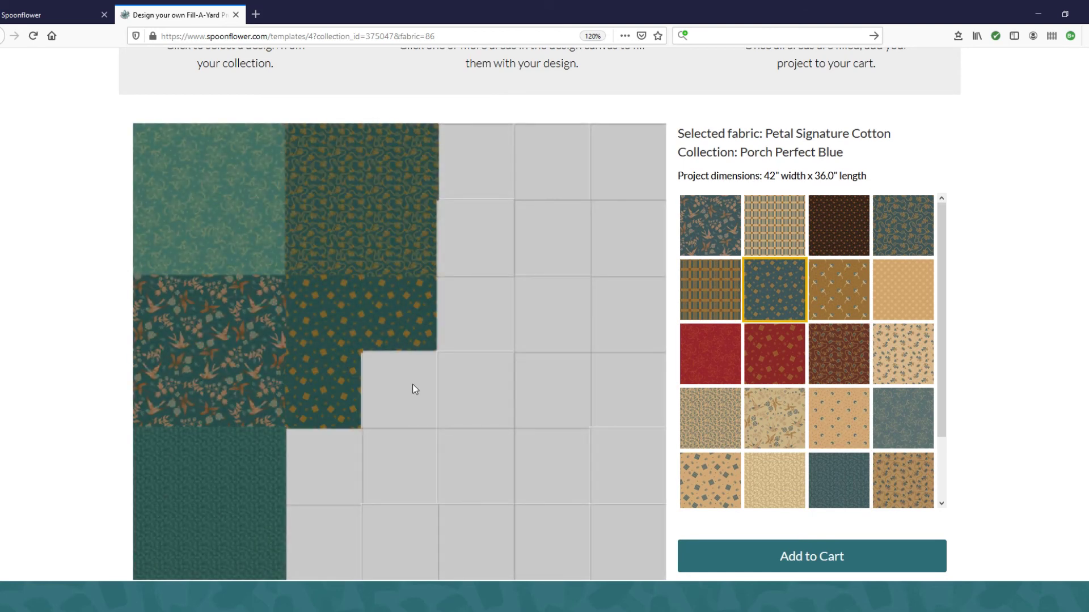
{"action": "left_click", "coordinate": [412, 385]}
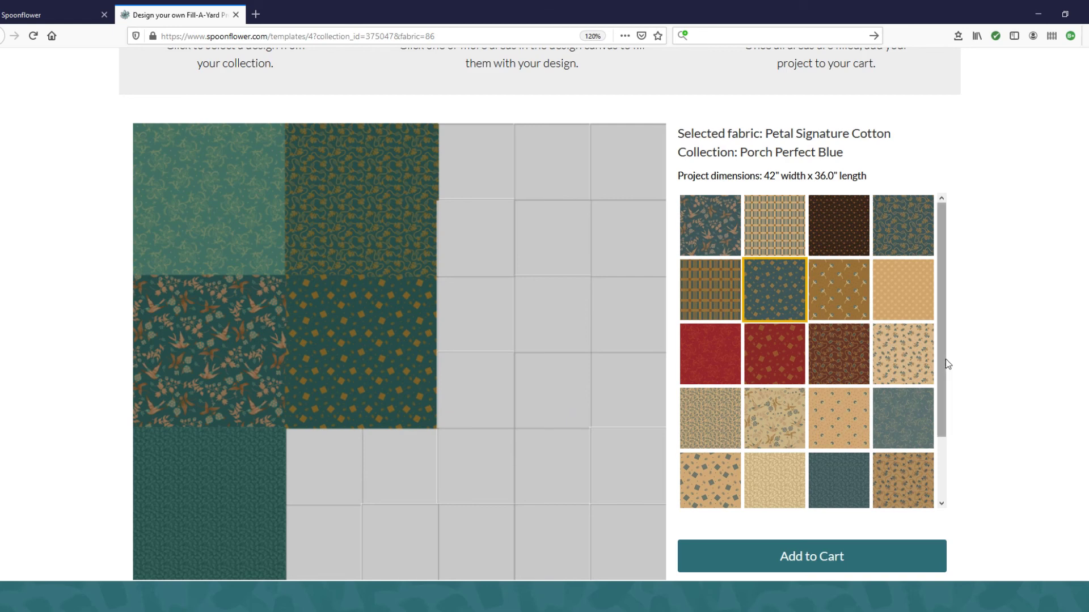
Fill the third and fourth squares of rows five and six with the teal design with small cream flowers.
{"action": "scroll", "coordinate": [942, 361], "scroll_direction": "down", "scroll_amount": 2}
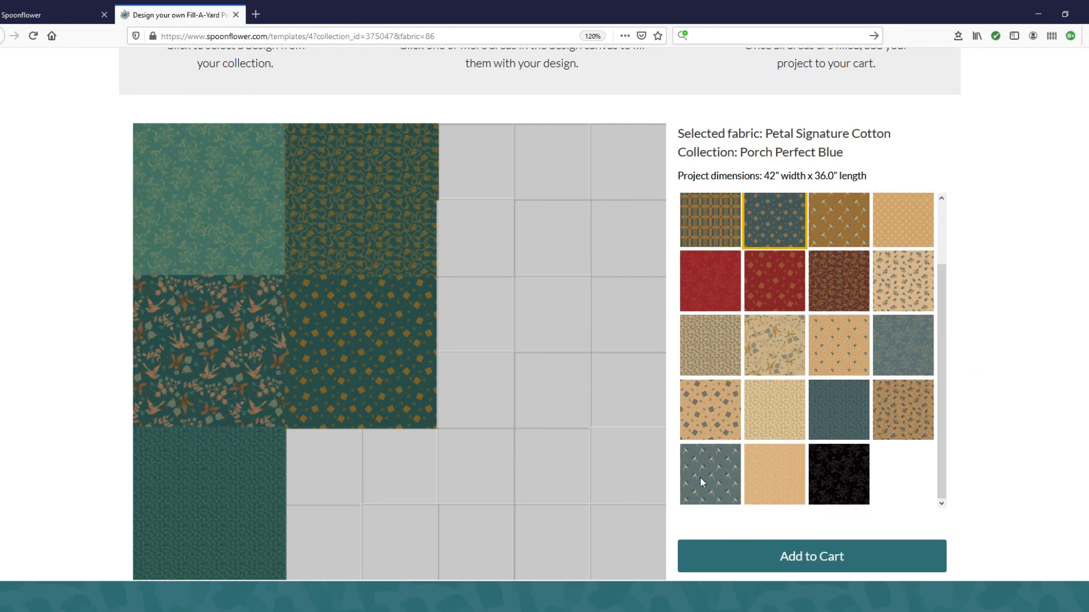
{"action": "left_click", "coordinate": [700, 477]}
{"action": "left_click", "coordinate": [316, 475]}
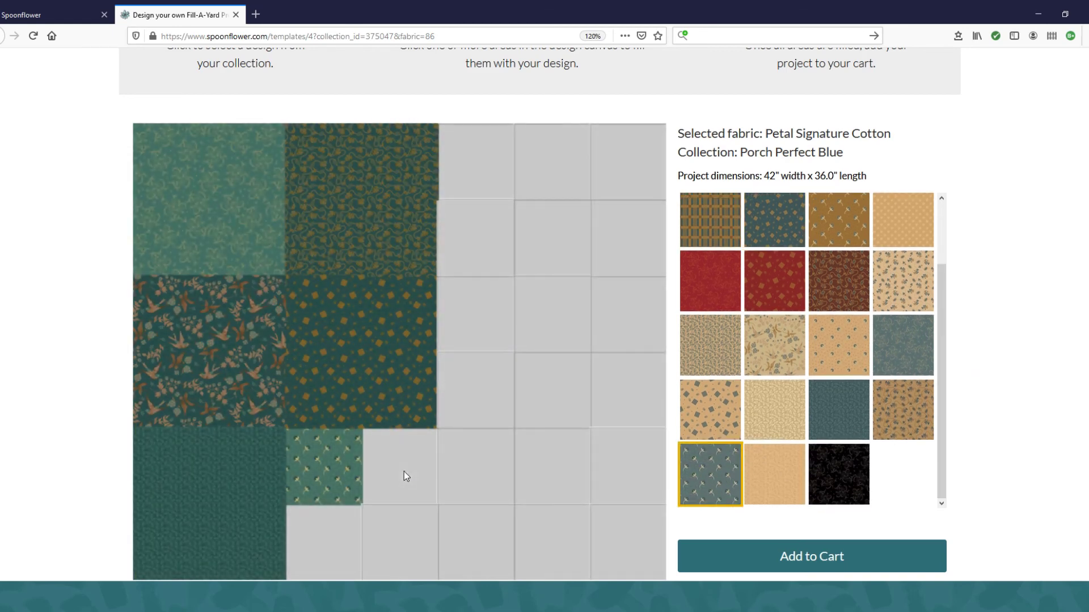
{"action": "left_click", "coordinate": [403, 471]}
{"action": "left_click", "coordinate": [326, 531]}
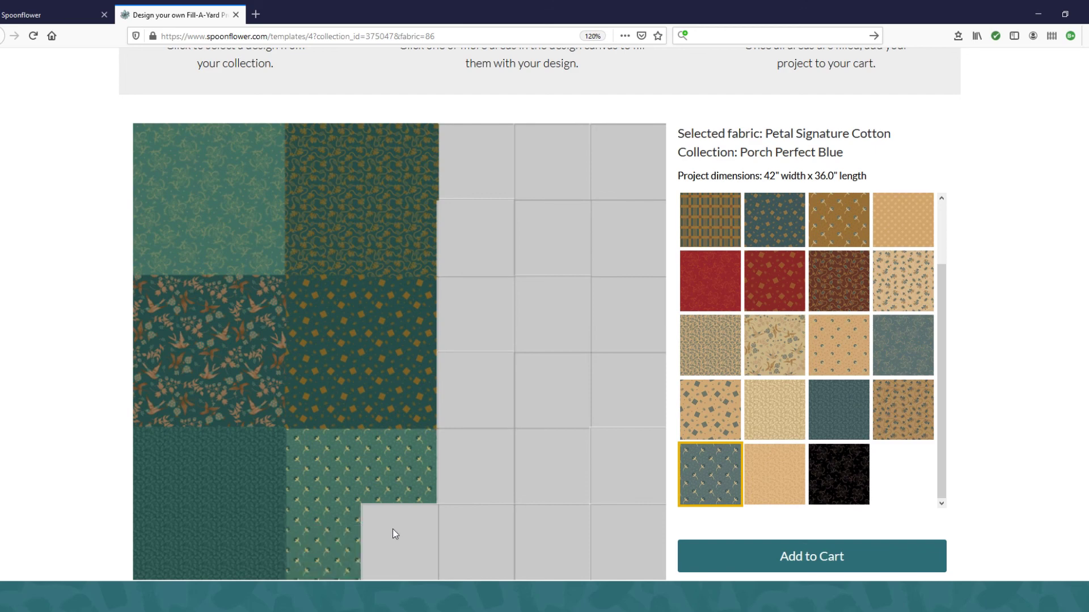
{"action": "left_click", "coordinate": [436, 529]}
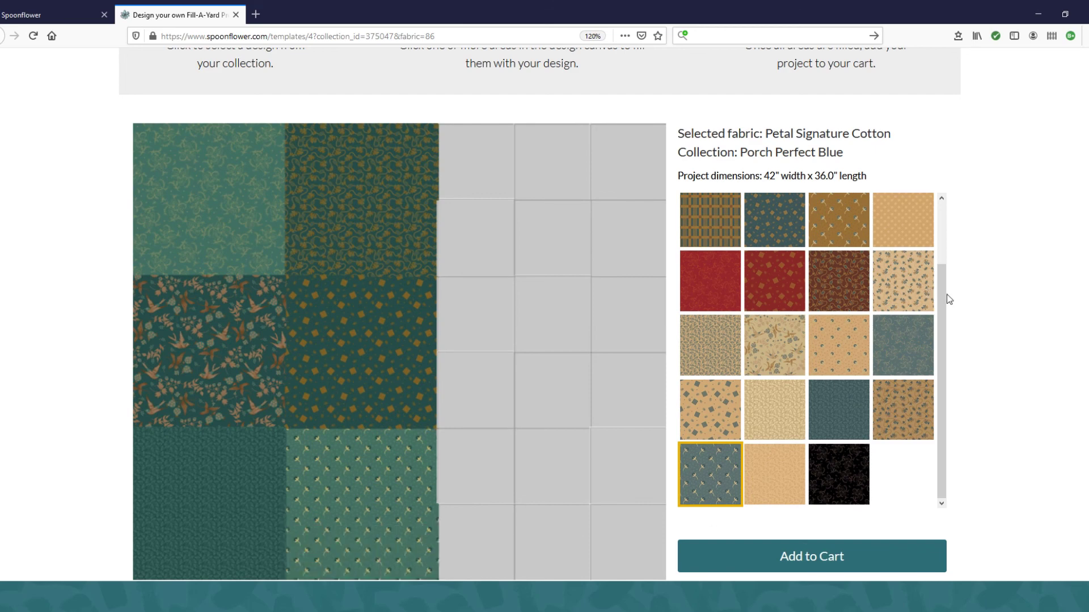
{"action": "left_click_drag", "start_coordinate": [937, 302], "coordinate": [937, 239]}
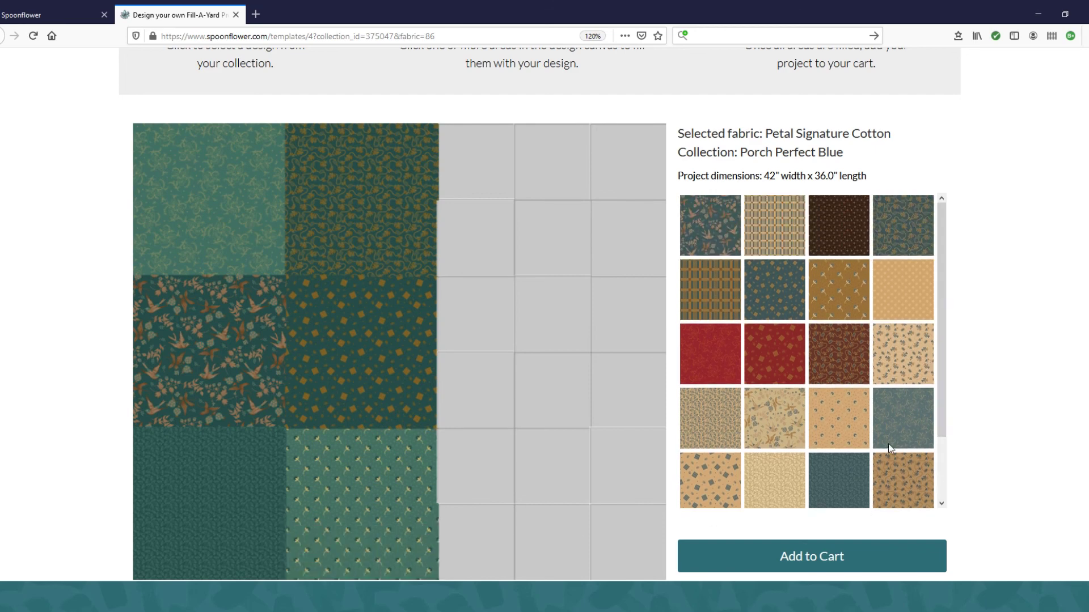
Fill the fifth and sixth squares of rows one and two with the cream design with small teal leafy sprigs.
{"action": "left_click", "coordinate": [910, 349]}
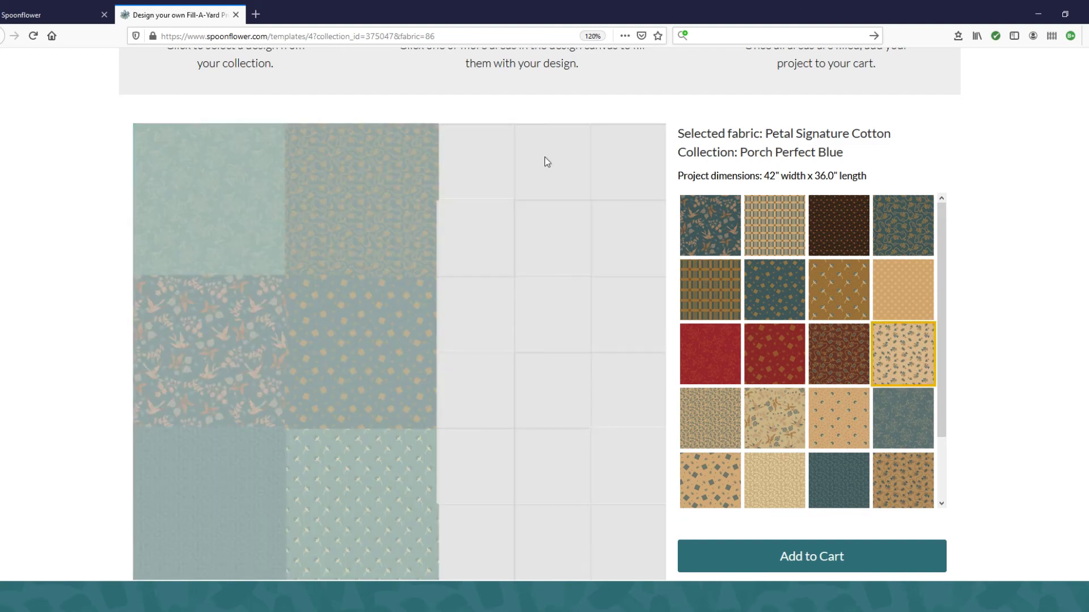
{"action": "left_click", "coordinate": [544, 158]}
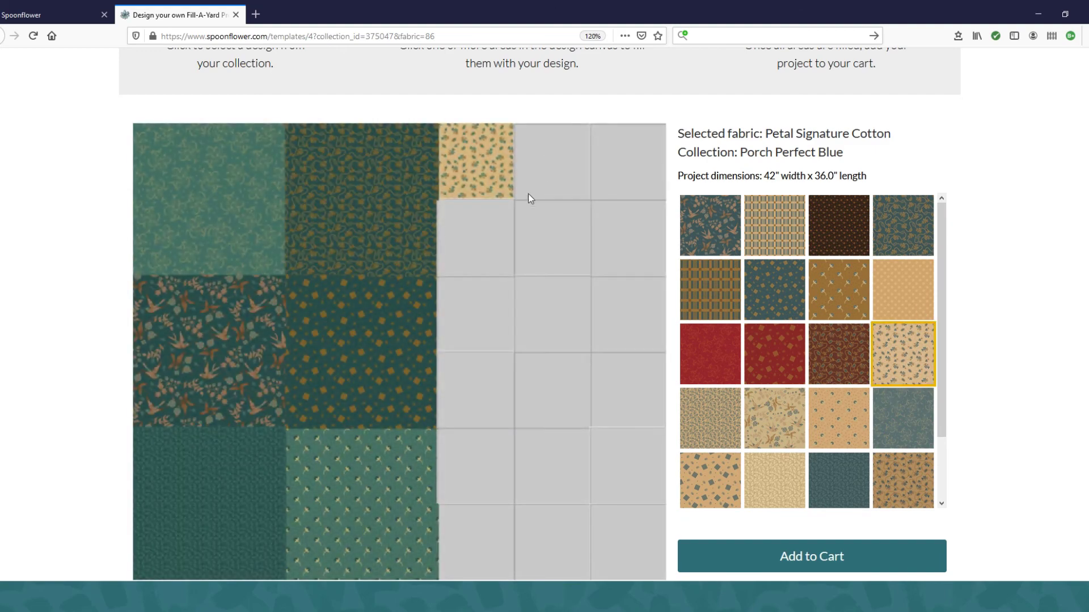
{"action": "left_click", "coordinate": [470, 233]}
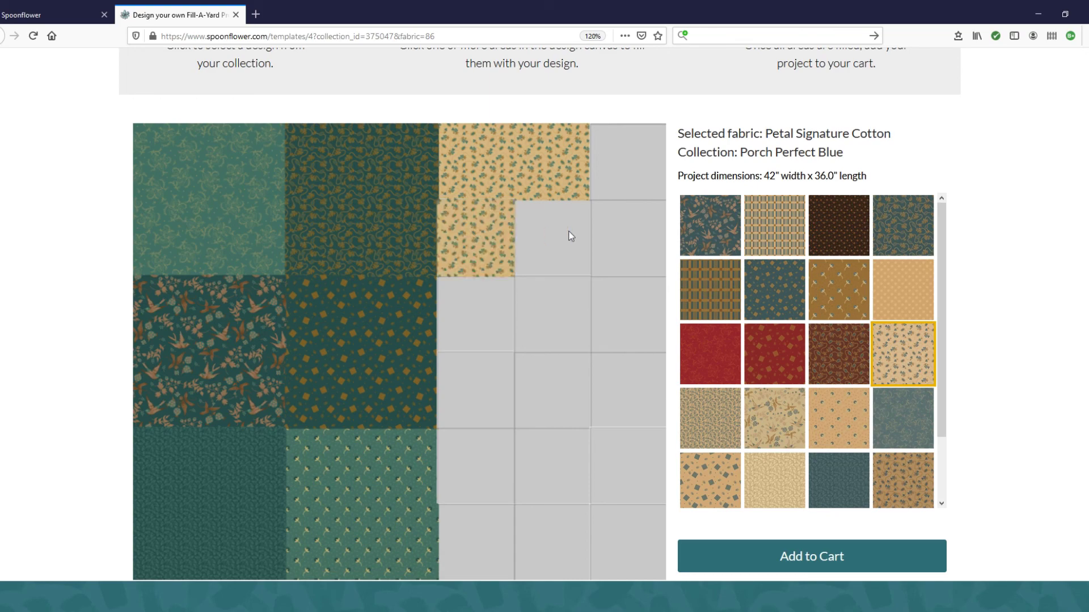
{"action": "left_click", "coordinate": [569, 235]}
Fill the fifth and sixth squares of rows three and four with the tan design with tiny teal flowers.
{"action": "left_click", "coordinate": [860, 442]}
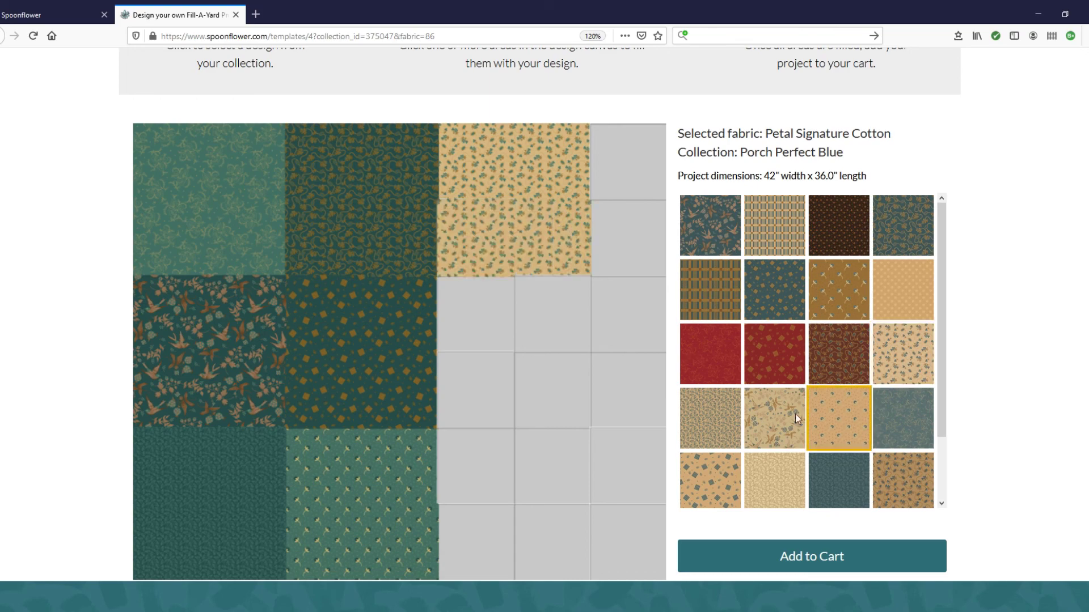
{"action": "left_click", "coordinate": [470, 307]}
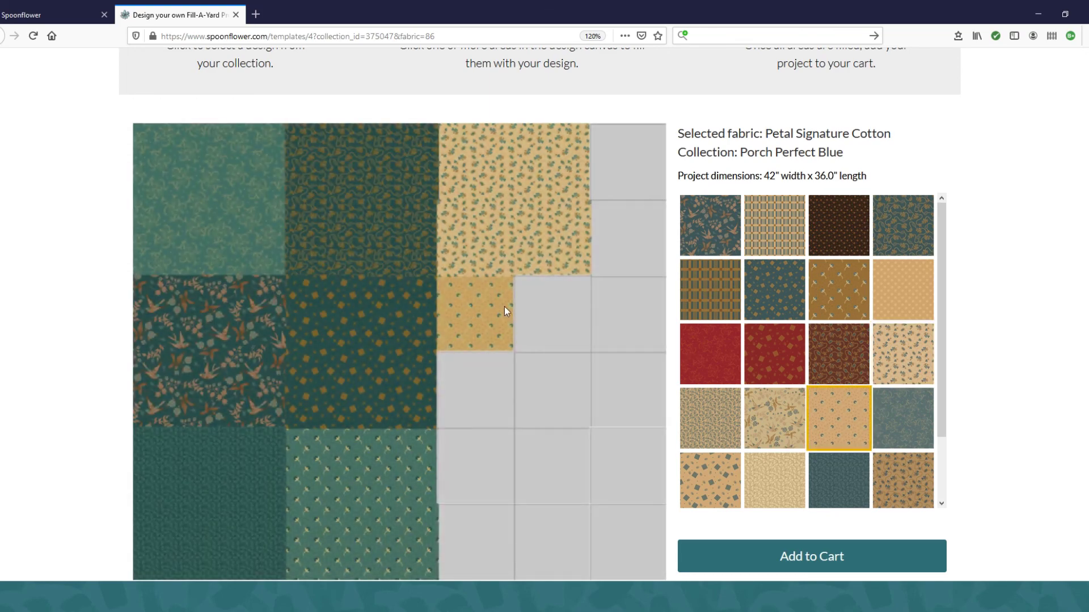
{"action": "left_click", "coordinate": [540, 307]}
{"action": "left_click", "coordinate": [465, 386]}
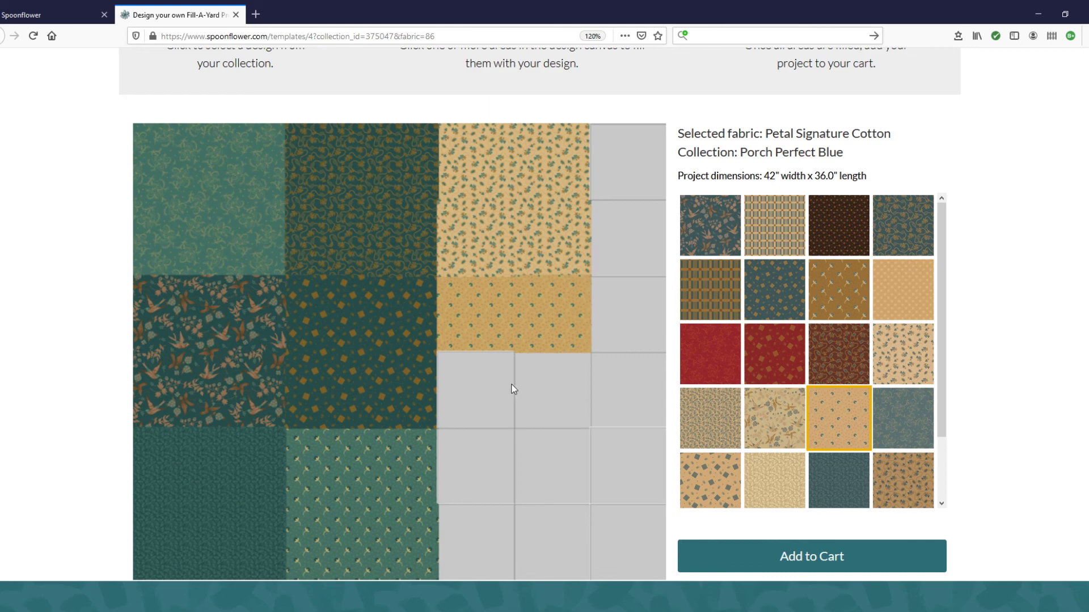
{"action": "left_click", "coordinate": [559, 381]}
Fill the fifth and sixth squares of rows five and six with the tan design with scattered teal squares.
{"action": "scroll", "coordinate": [715, 414], "scroll_direction": "down", "scroll_amount": 1}
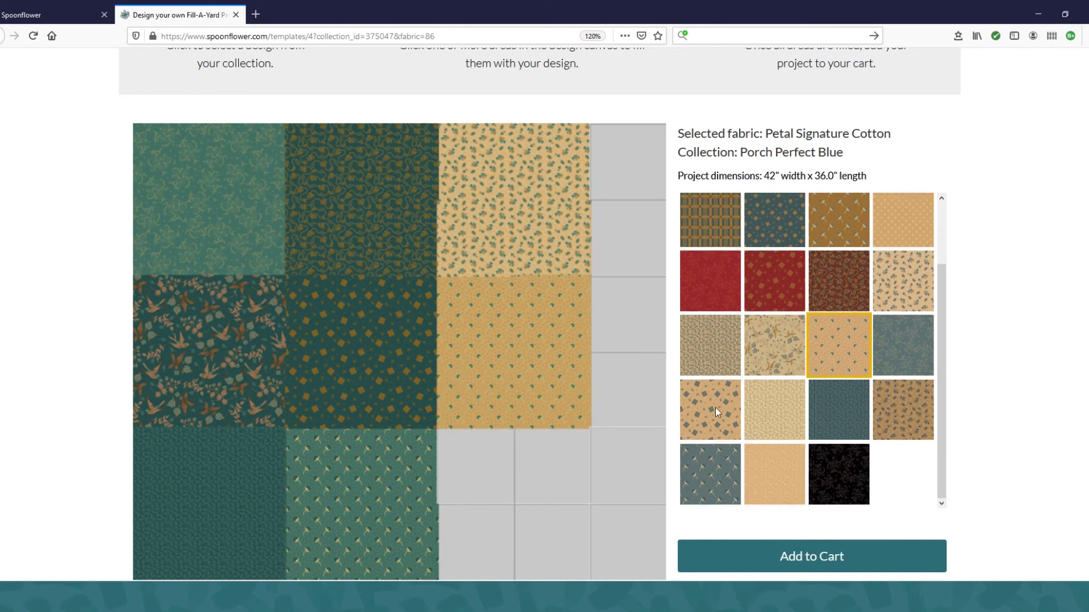
{"action": "left_click", "coordinate": [694, 417]}
{"action": "left_click", "coordinate": [471, 454]}
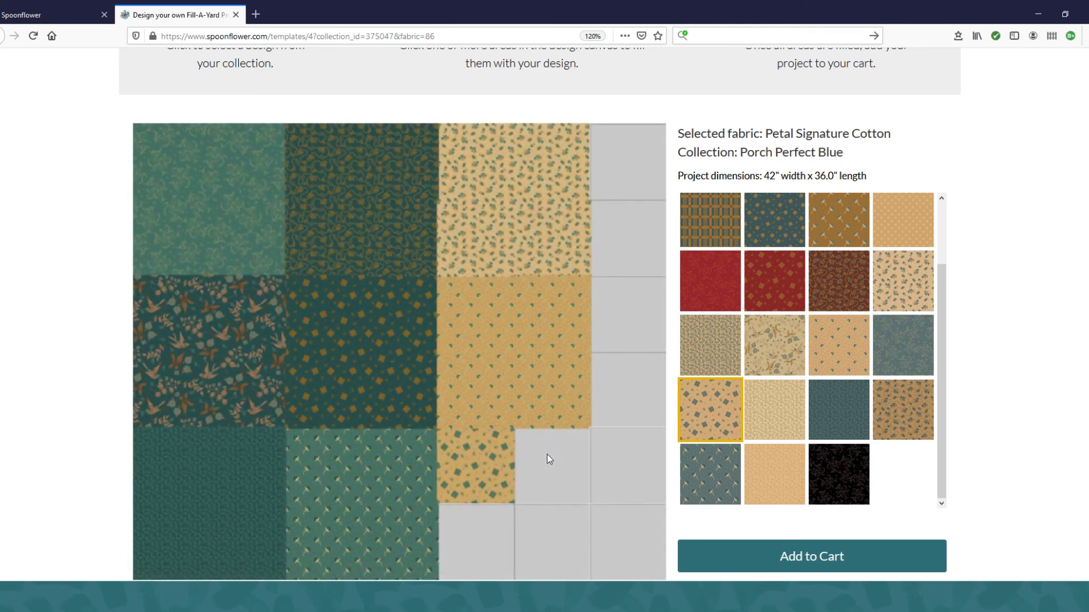
{"action": "left_click", "coordinate": [547, 454]}
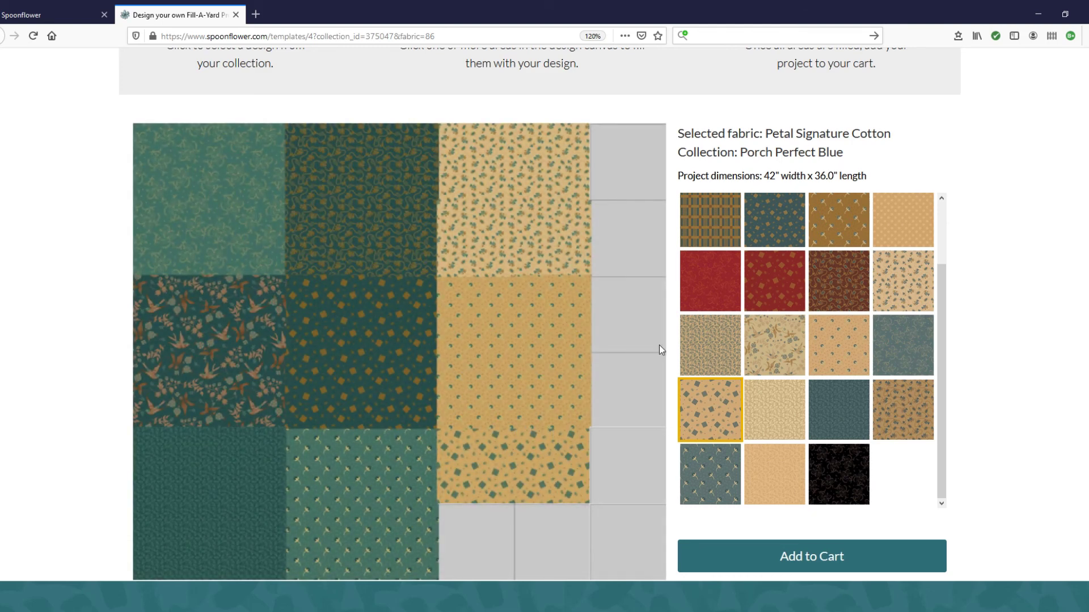
{"action": "left_click", "coordinate": [498, 532]}
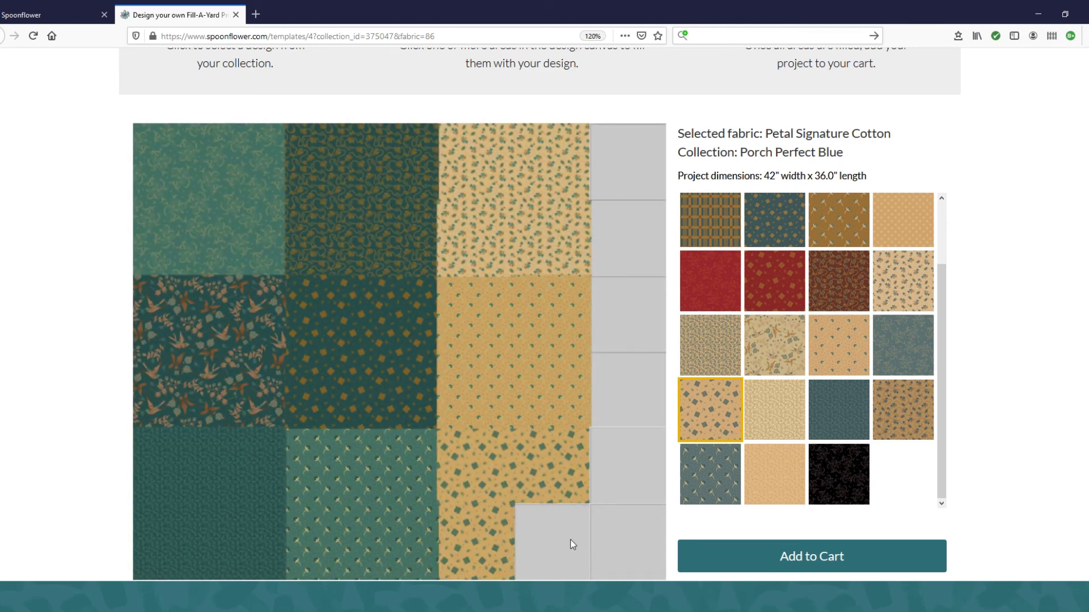
{"action": "left_click", "coordinate": [553, 541]}
Fill the top four squares of the seventh column with the pale cream tone-on-tone small-print design.
{"action": "left_click", "coordinate": [780, 419]}
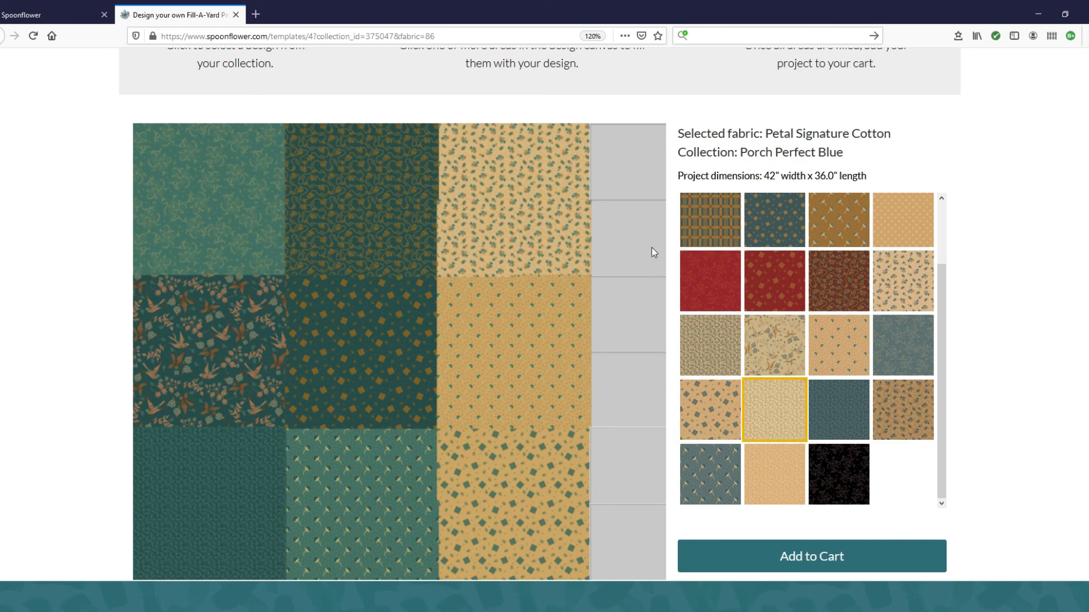
{"action": "left_click", "coordinate": [624, 220]}
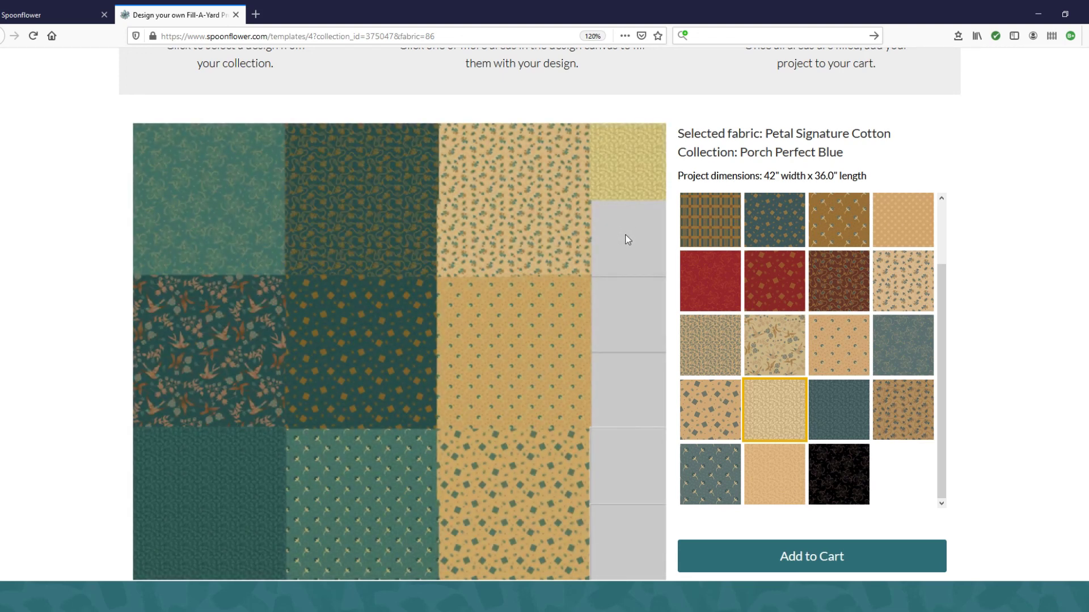
{"action": "left_click", "coordinate": [625, 239]}
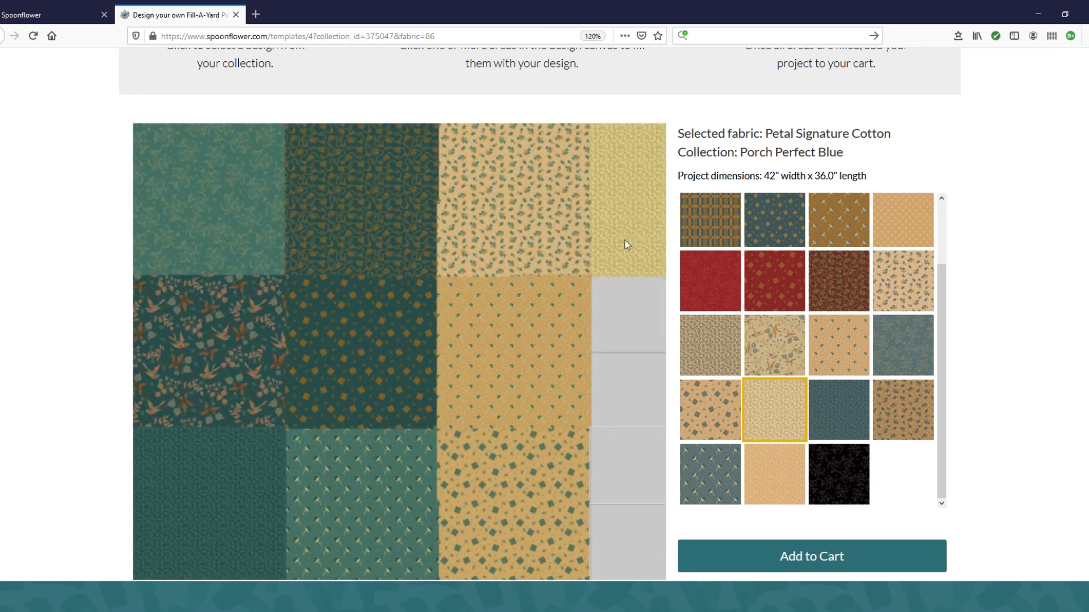
{"action": "left_click", "coordinate": [635, 312]}
{"action": "left_click", "coordinate": [631, 400]}
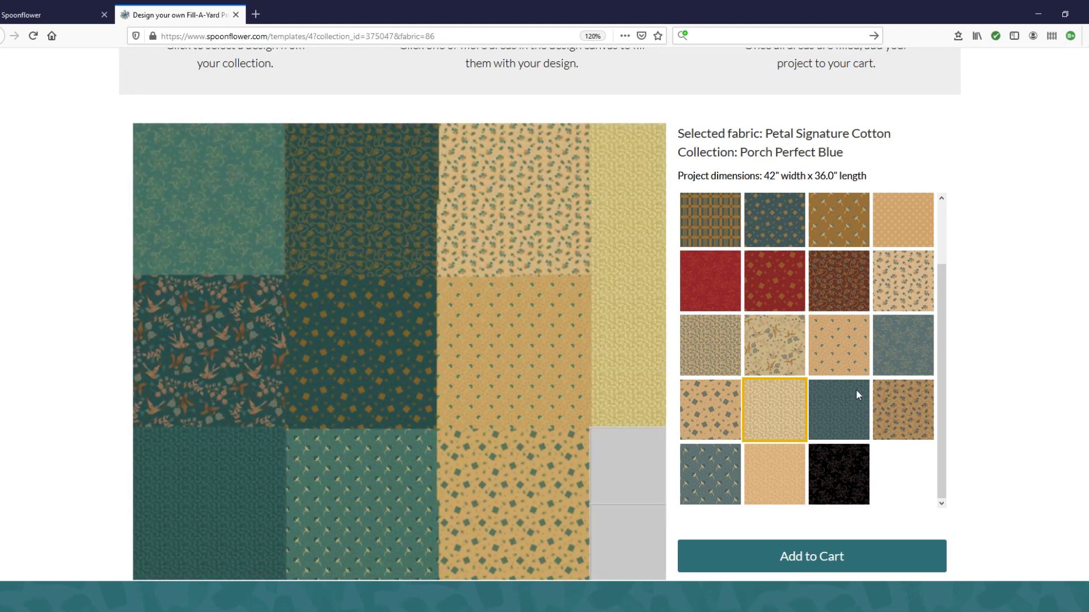
Fill the last two squares of the seventh column with the cream birds design.
{"action": "left_click", "coordinate": [777, 346]}
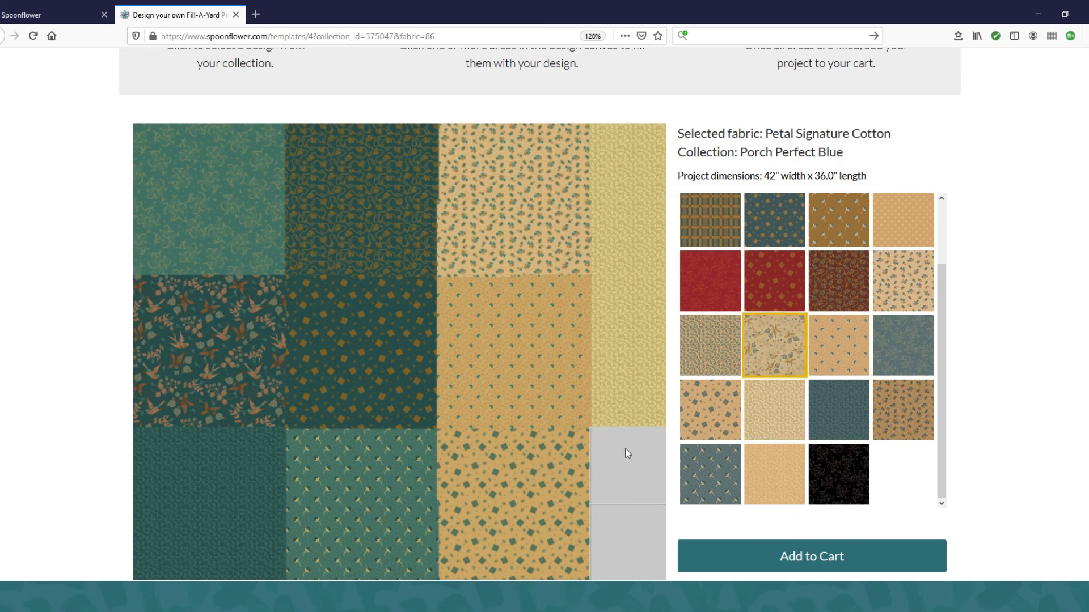
{"action": "scroll", "coordinate": [624, 448], "scroll_direction": "down", "scroll_amount": 2}
{"action": "scroll", "coordinate": [618, 420], "scroll_direction": "down", "scroll_amount": 1}
{"action": "left_click", "coordinate": [627, 404]}
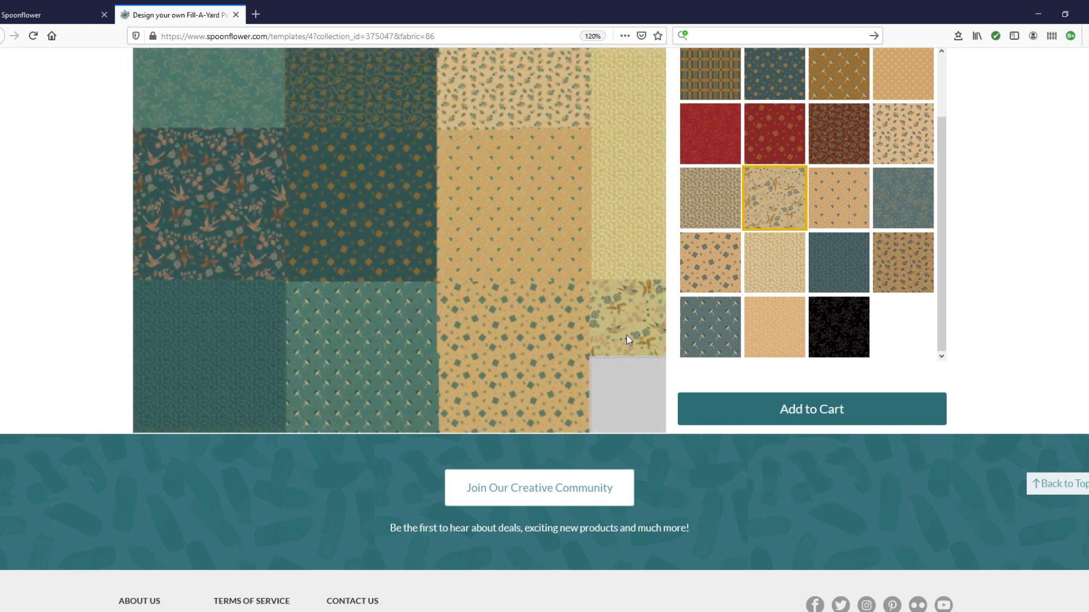
{"action": "left_click", "coordinate": [626, 397]}
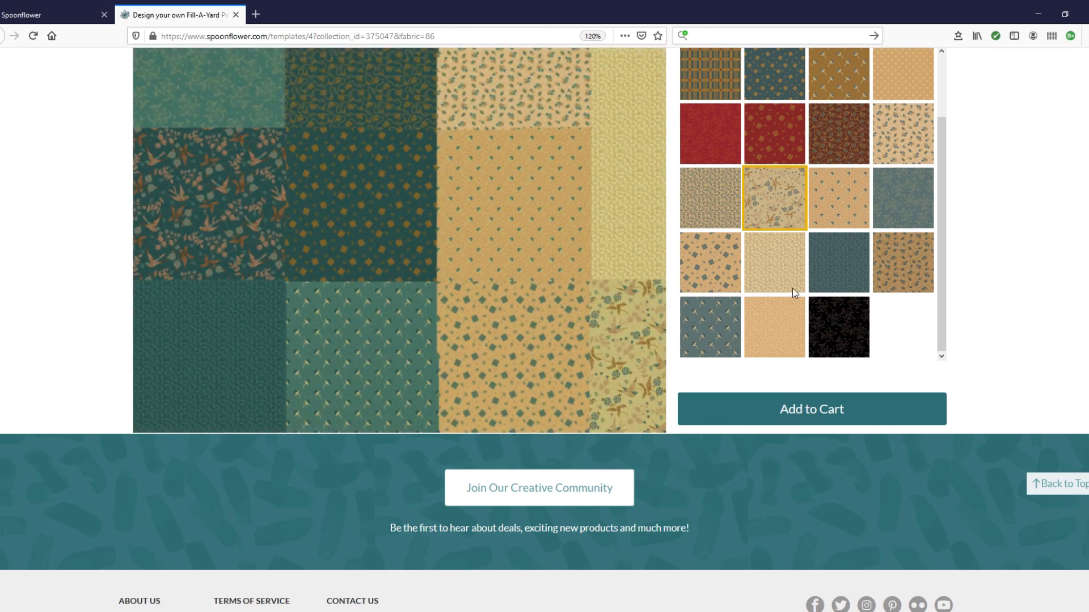
Replace the bottom two squares of the seventh column with the plain-looking red tone-on-tone design.
{"action": "scroll", "coordinate": [767, 291], "scroll_direction": "up", "scroll_amount": 2}
{"action": "scroll", "coordinate": [789, 223], "scroll_direction": "down", "scroll_amount": 2}
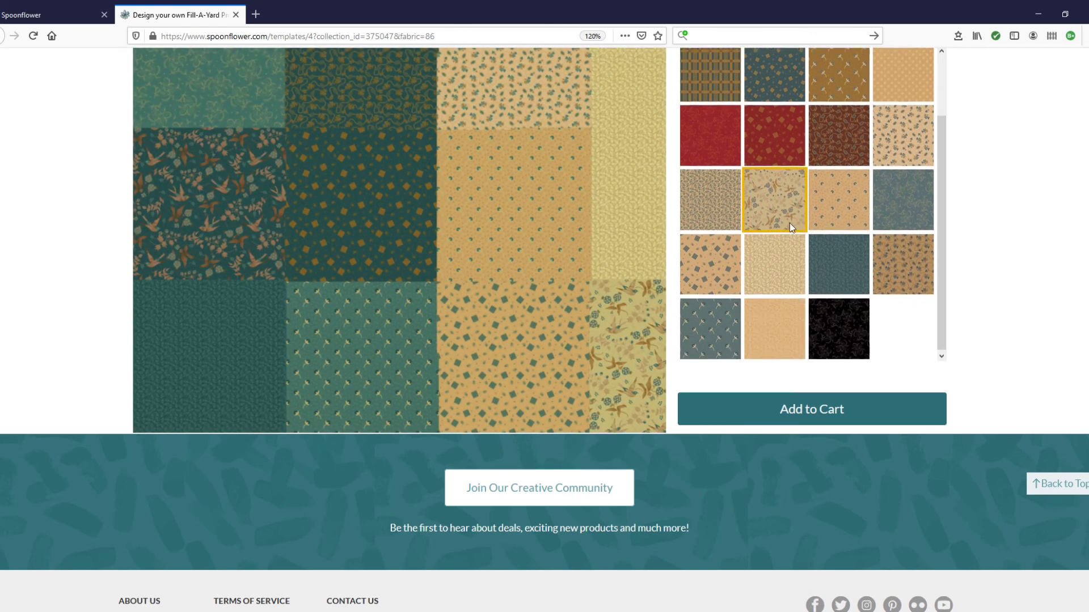
{"action": "left_click", "coordinate": [716, 142]}
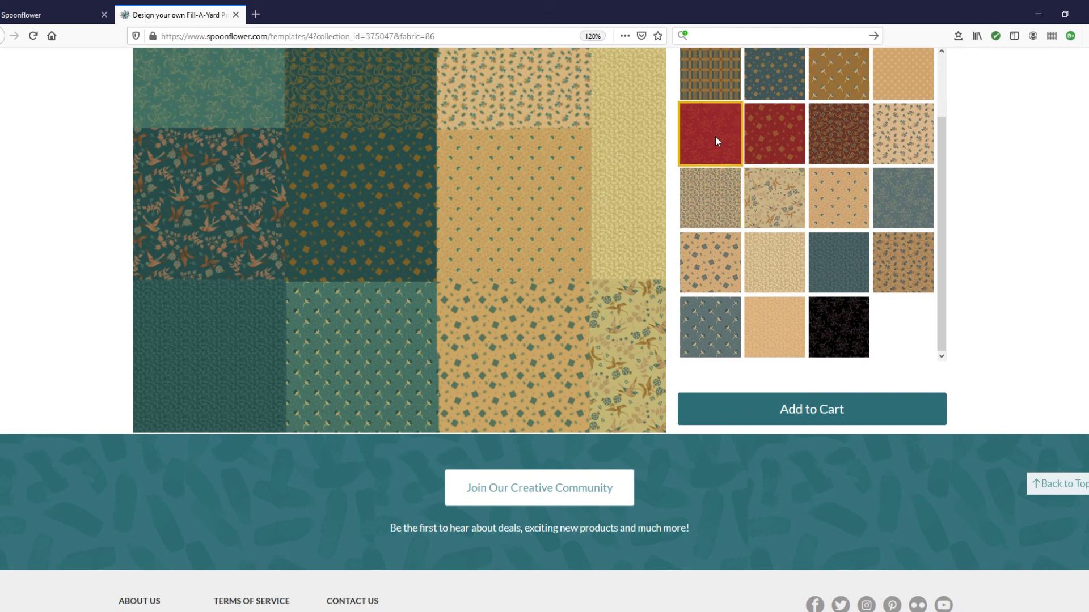
{"action": "left_click", "coordinate": [648, 316]}
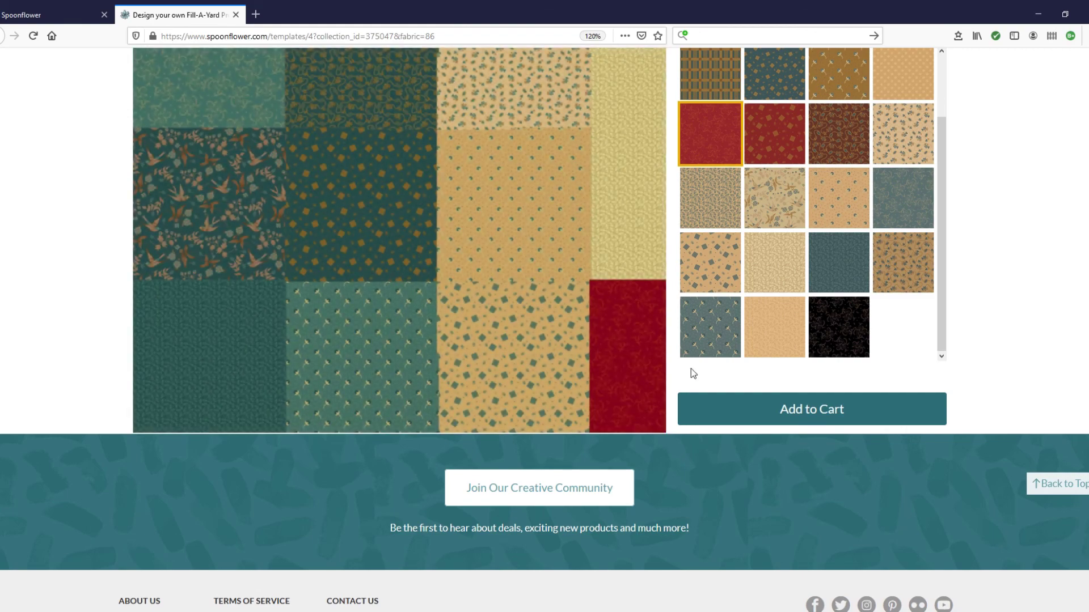
Replace the top two squares of the seventh column with the red design with scattered gold squares.
{"action": "scroll", "coordinate": [794, 184], "scroll_direction": "up", "scroll_amount": 2}
{"action": "left_click", "coordinate": [788, 202]}
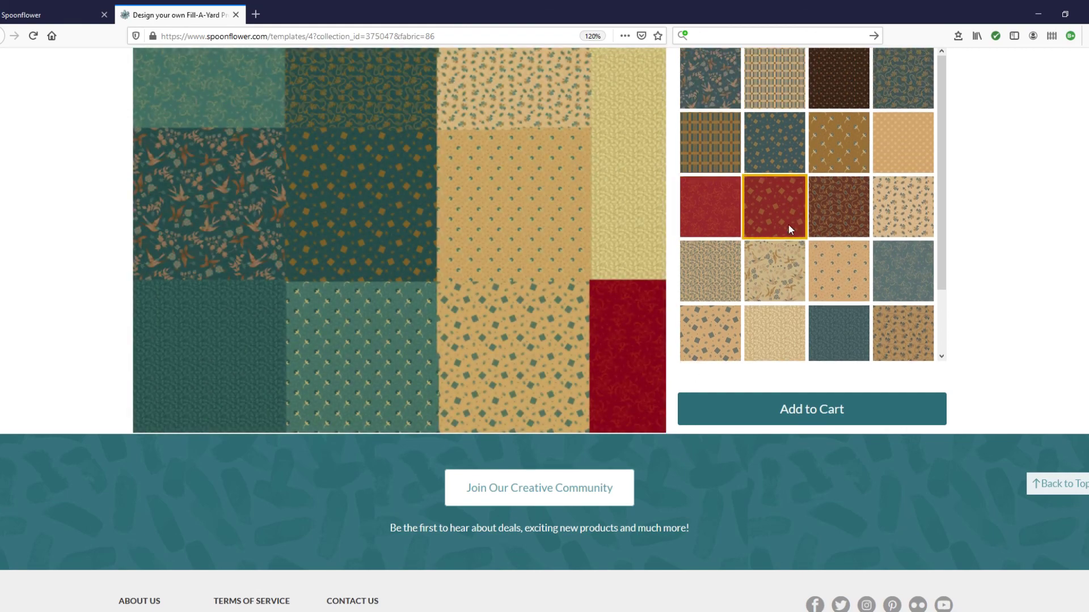
{"action": "scroll", "coordinate": [648, 139], "scroll_direction": "up", "scroll_amount": 4}
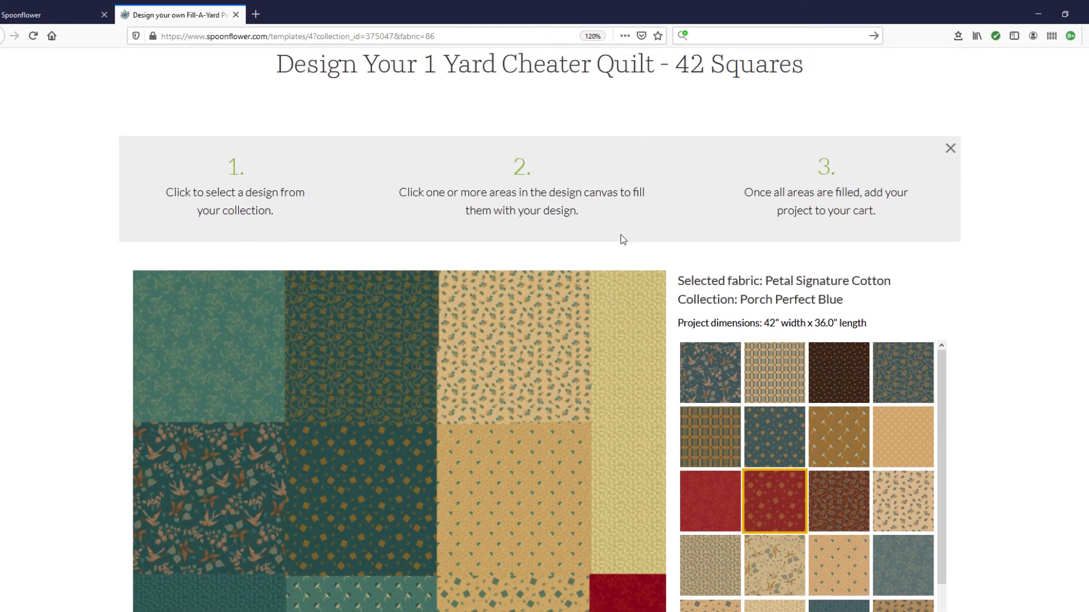
{"action": "left_click", "coordinate": [627, 372]}
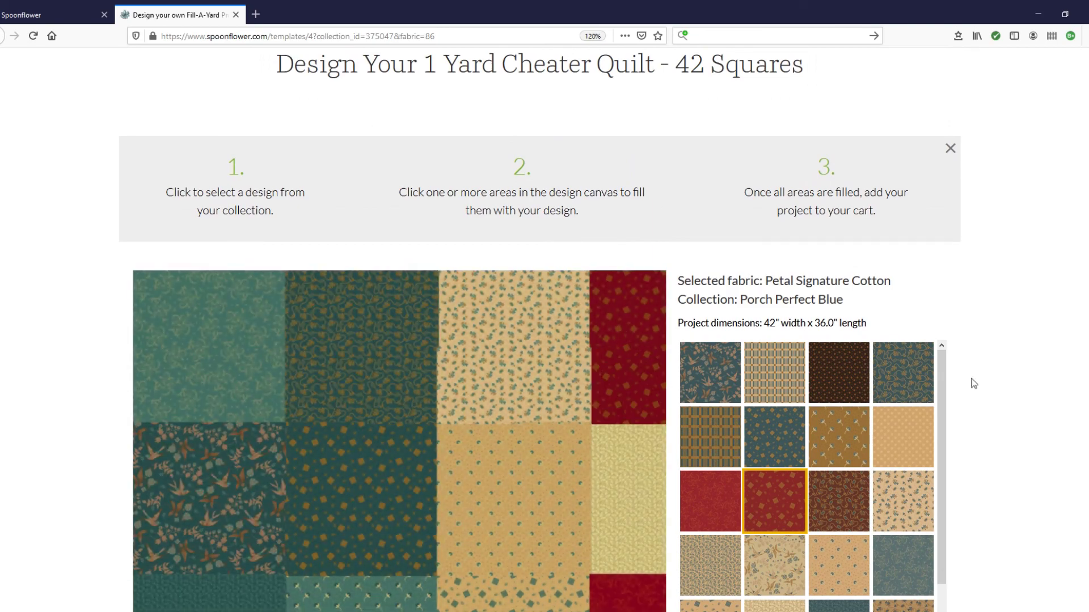
{"action": "scroll", "coordinate": [1046, 394], "scroll_direction": "down", "scroll_amount": 3}
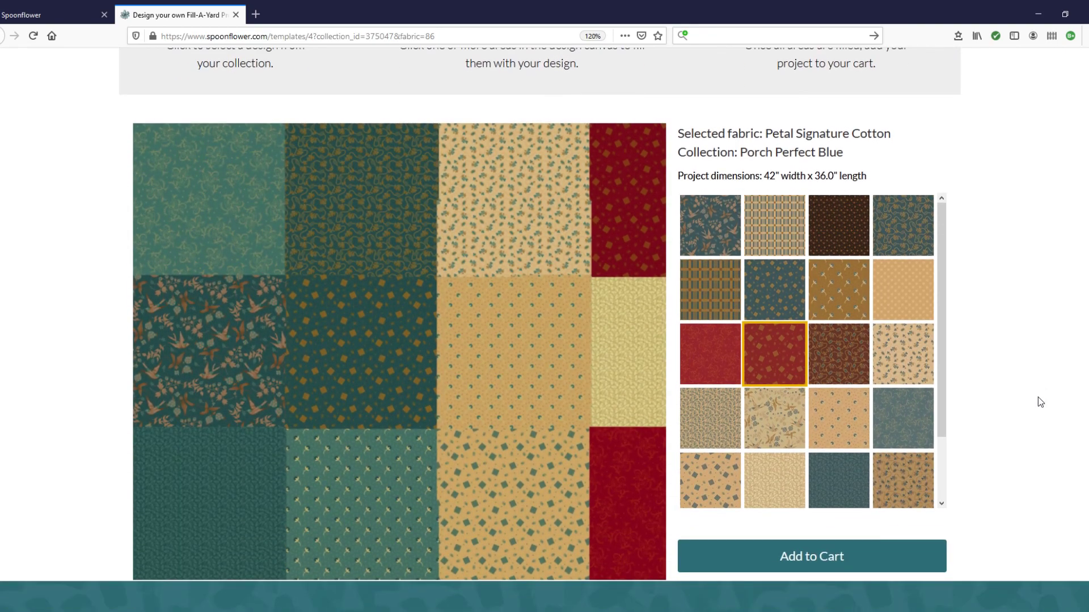